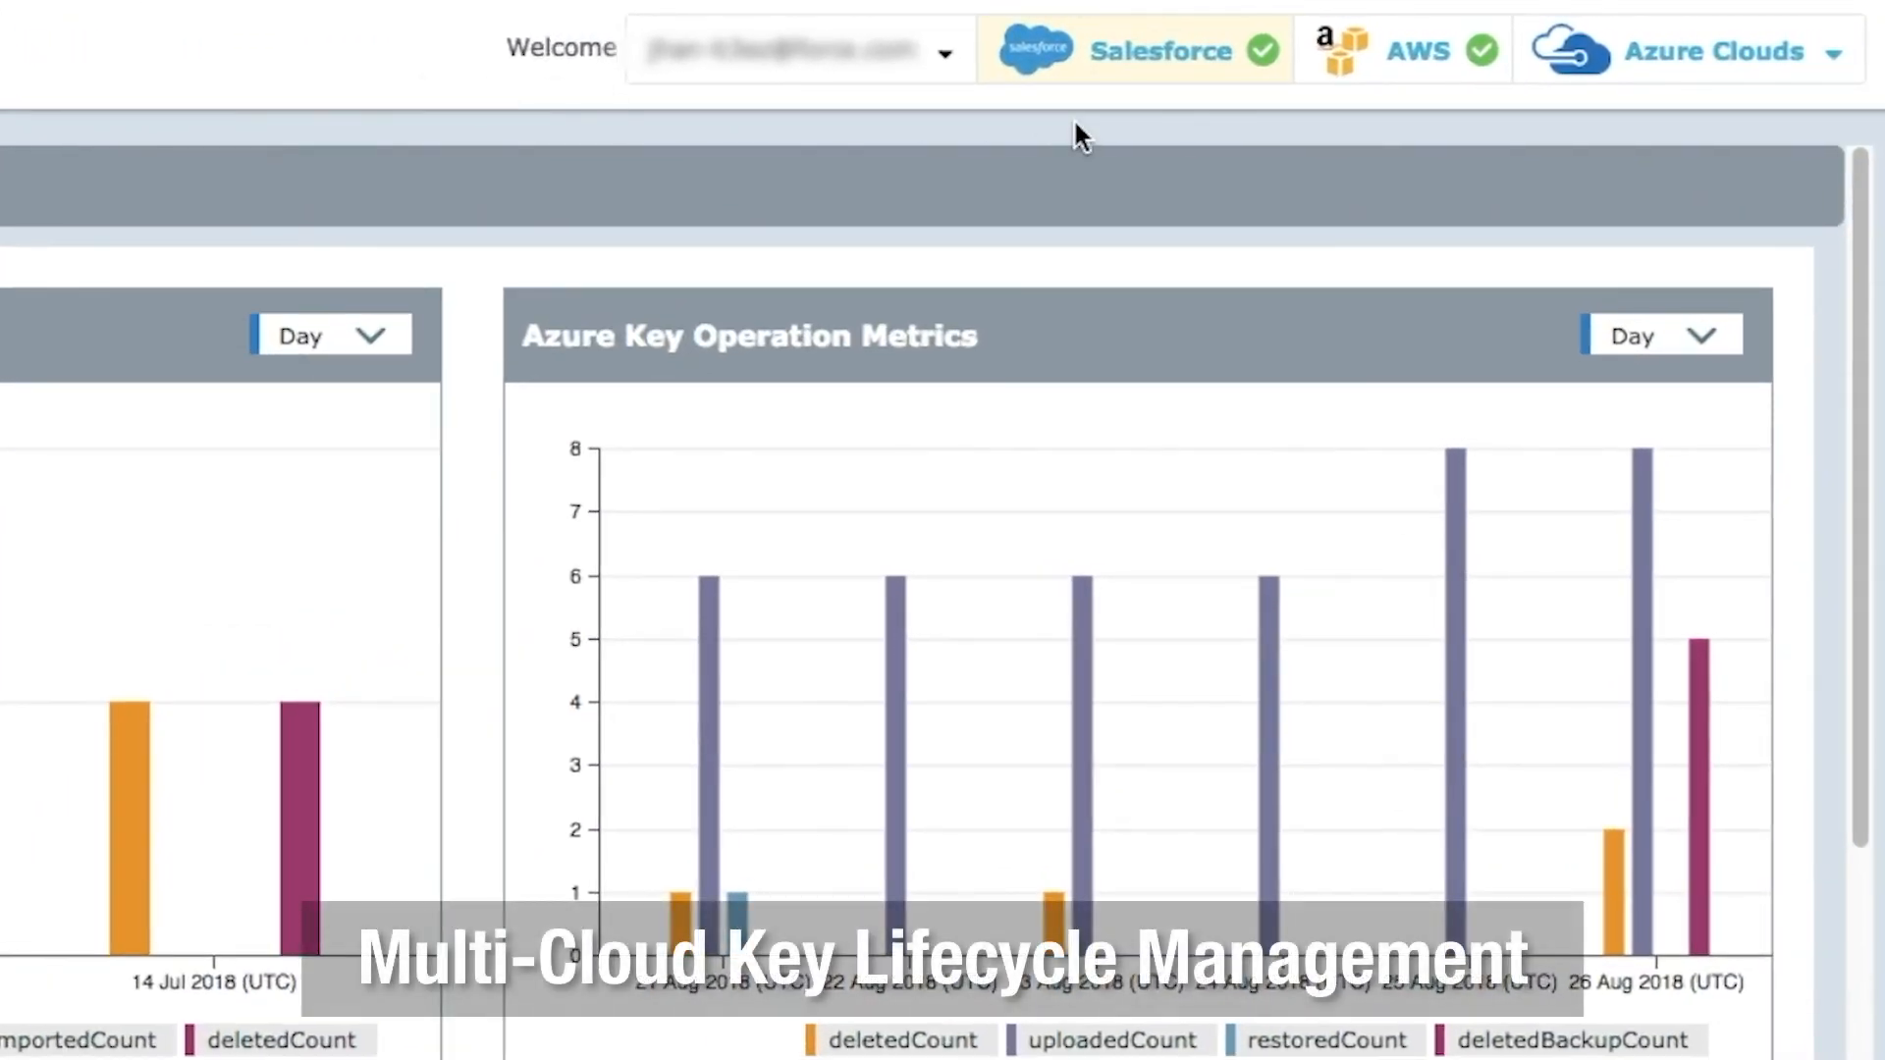
Step: Look through the available cloud services, switch to Azure, and make AWS the active cloud
{"action": "left_click", "coordinate": [1779, 61]}
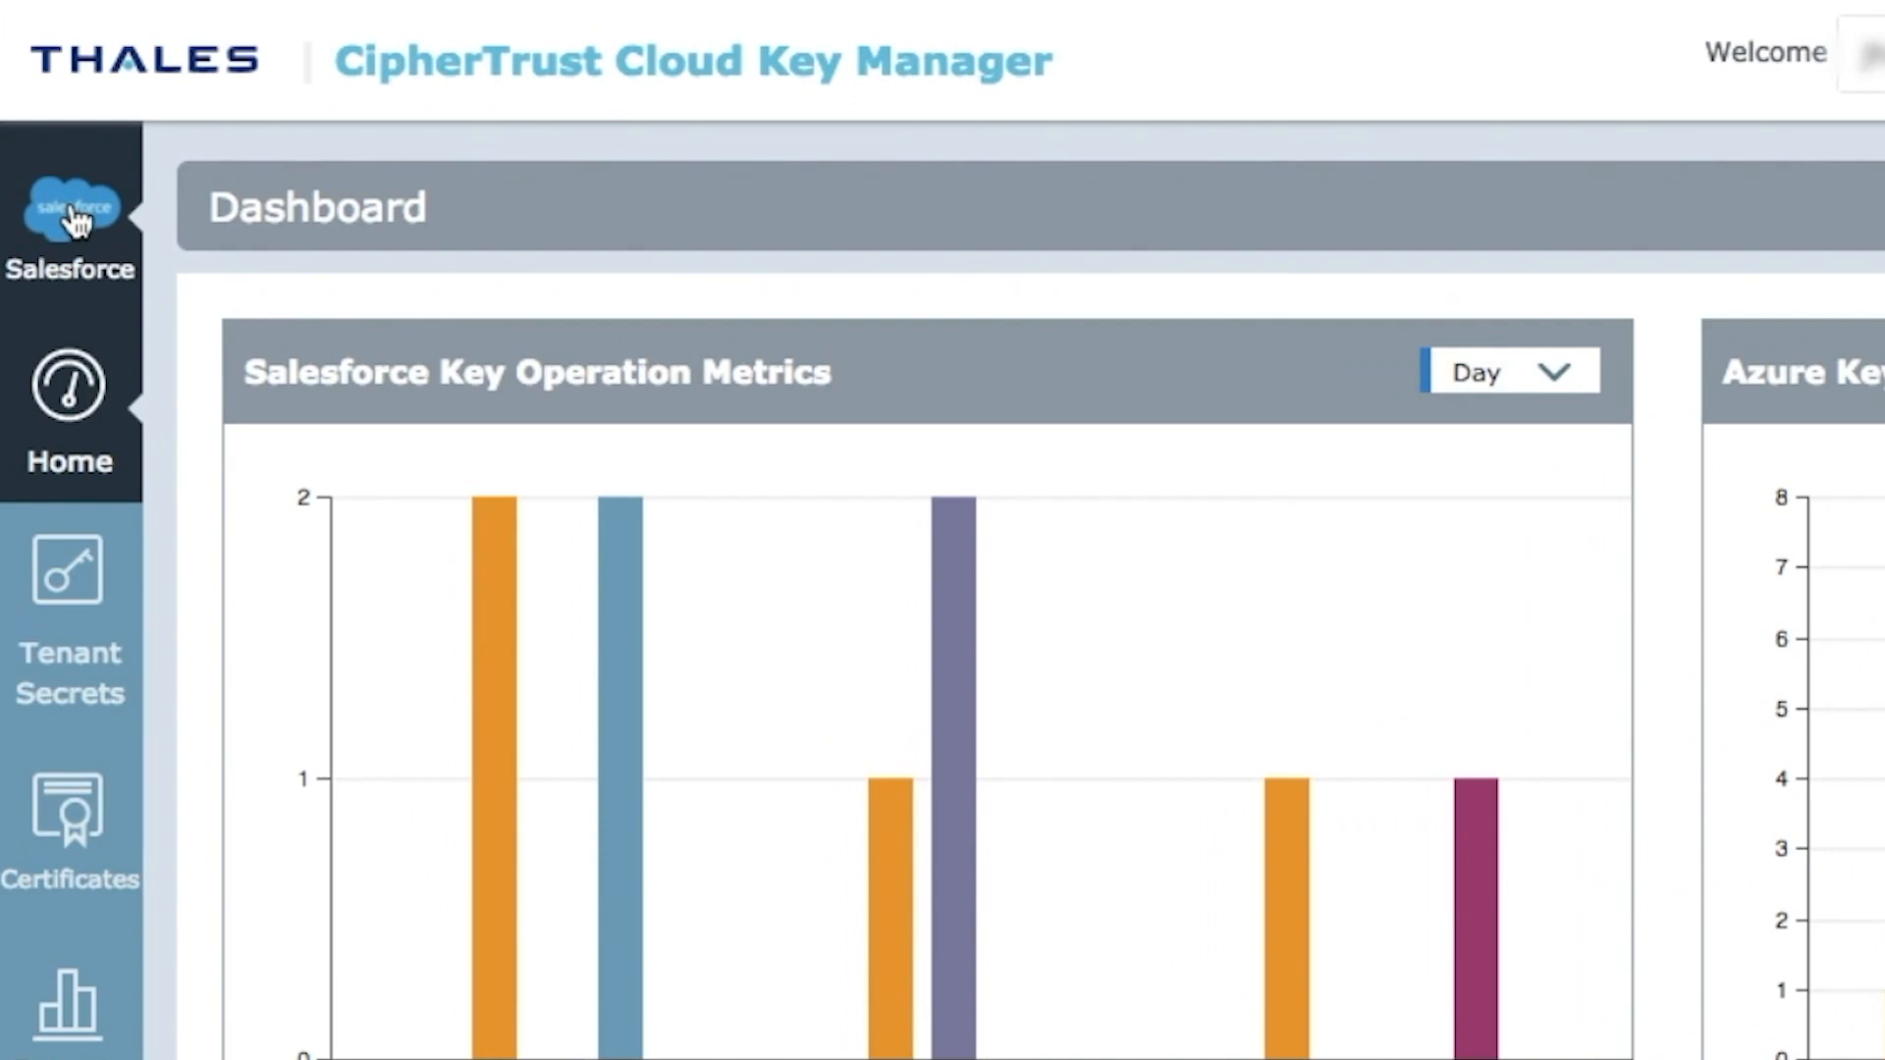
{"action": "left_click", "coordinate": [75, 222]}
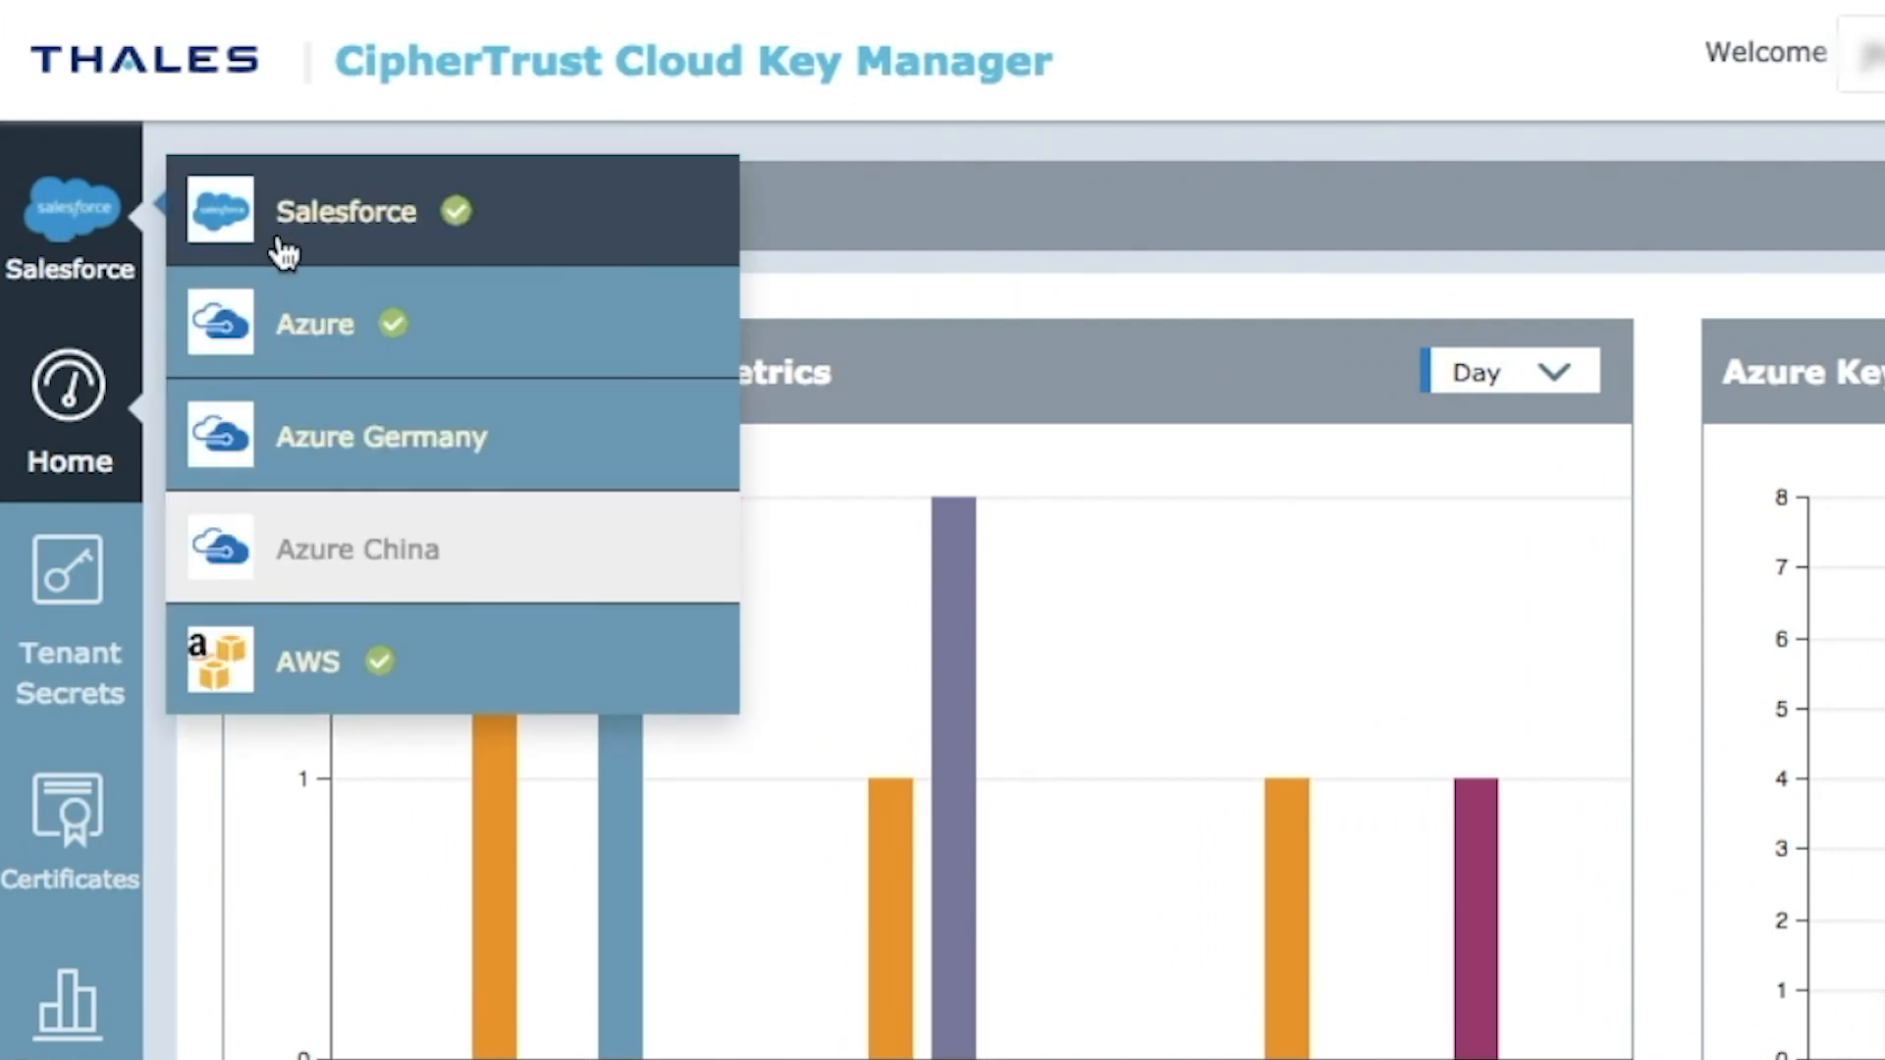
{"action": "left_click", "coordinate": [289, 314]}
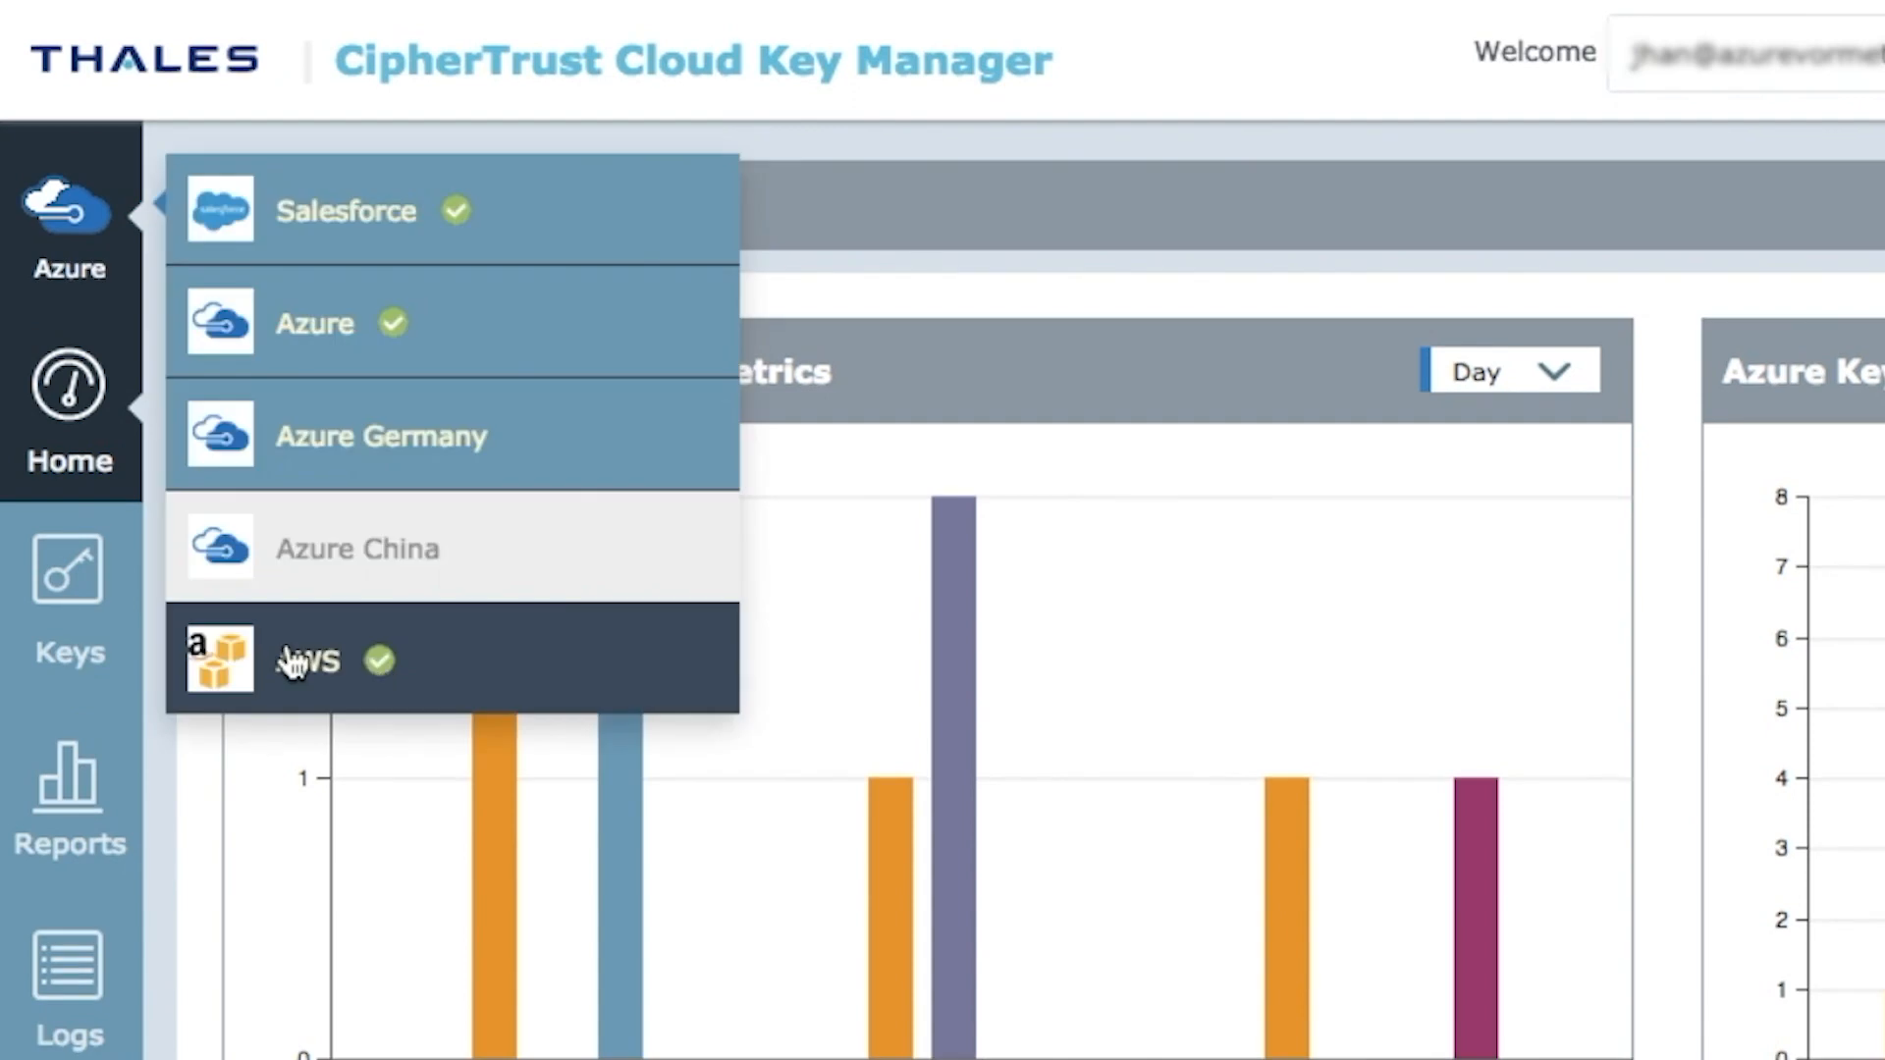
{"action": "left_click", "coordinate": [288, 657]}
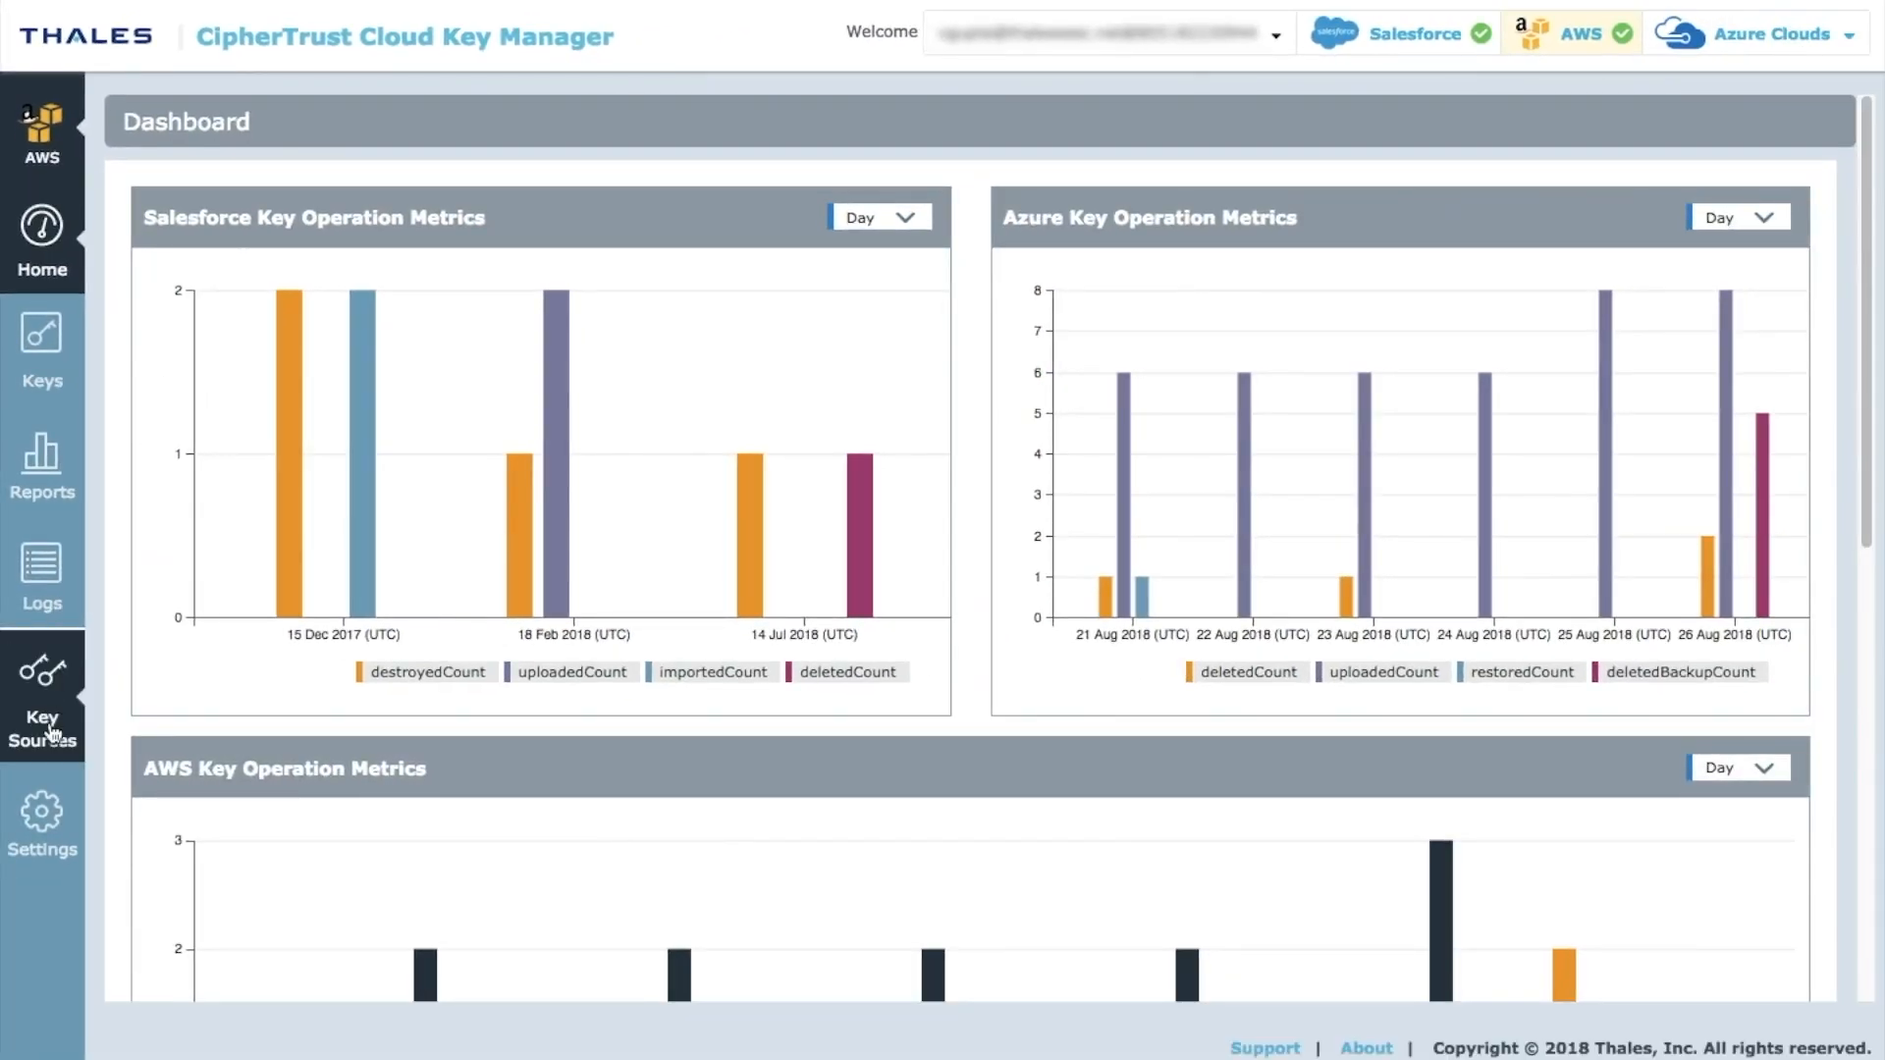
Step: Add an Azure key named Vidkey-Azure-082018-1 to the key sources and save it
{"action": "left_click", "coordinate": [42, 699]}
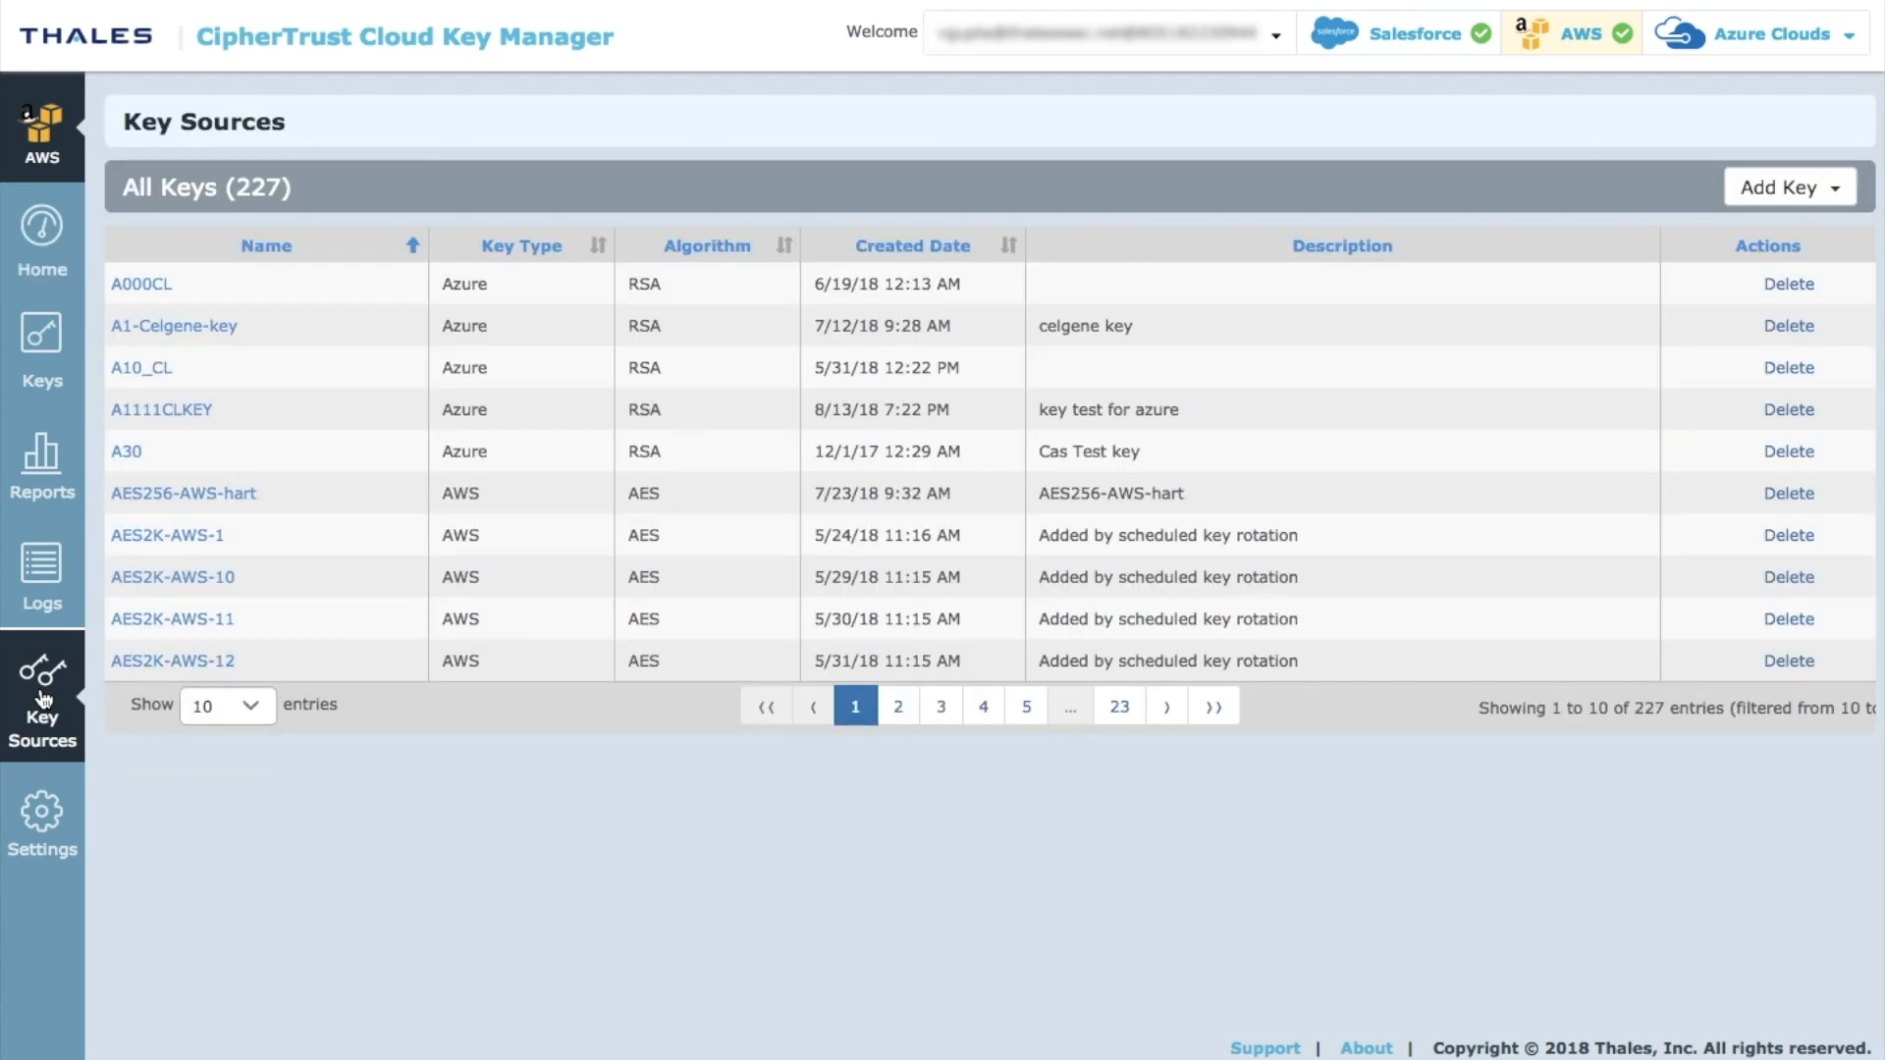
{"action": "left_click", "coordinate": [1771, 193]}
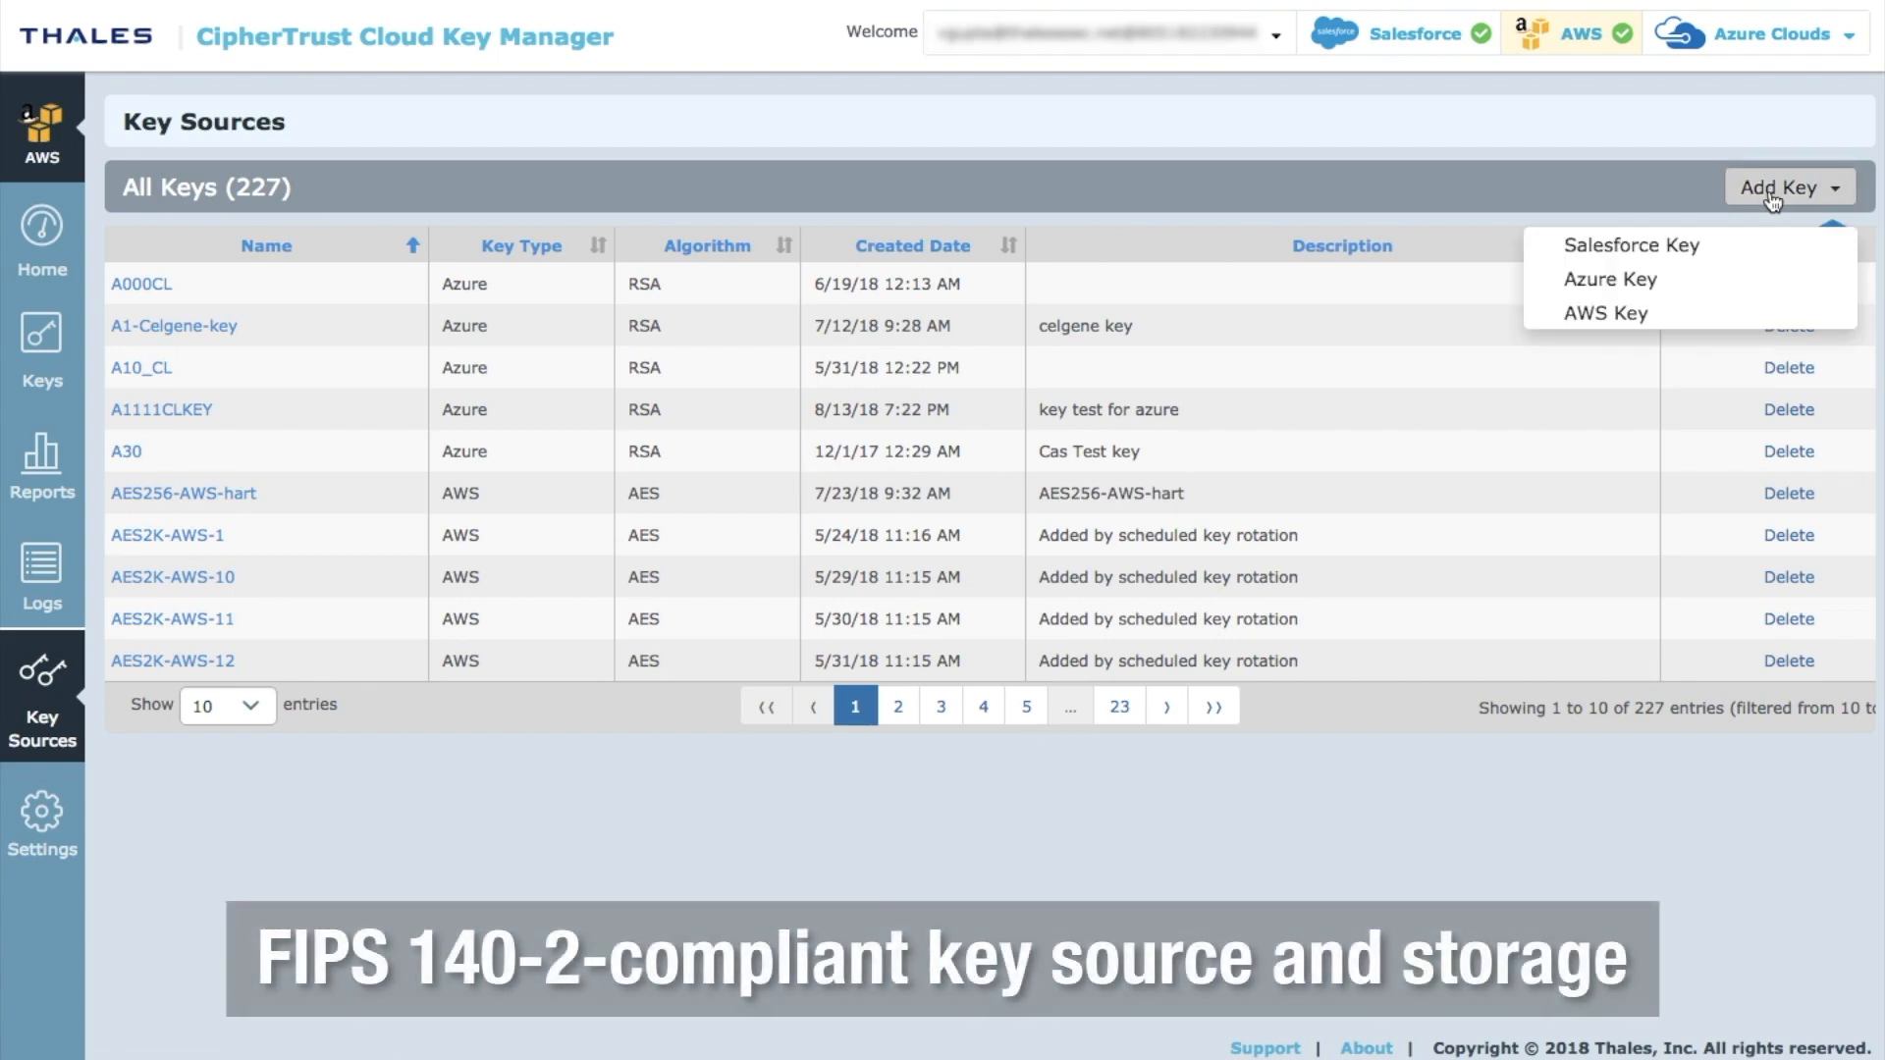
{"action": "left_click", "coordinate": [1641, 278]}
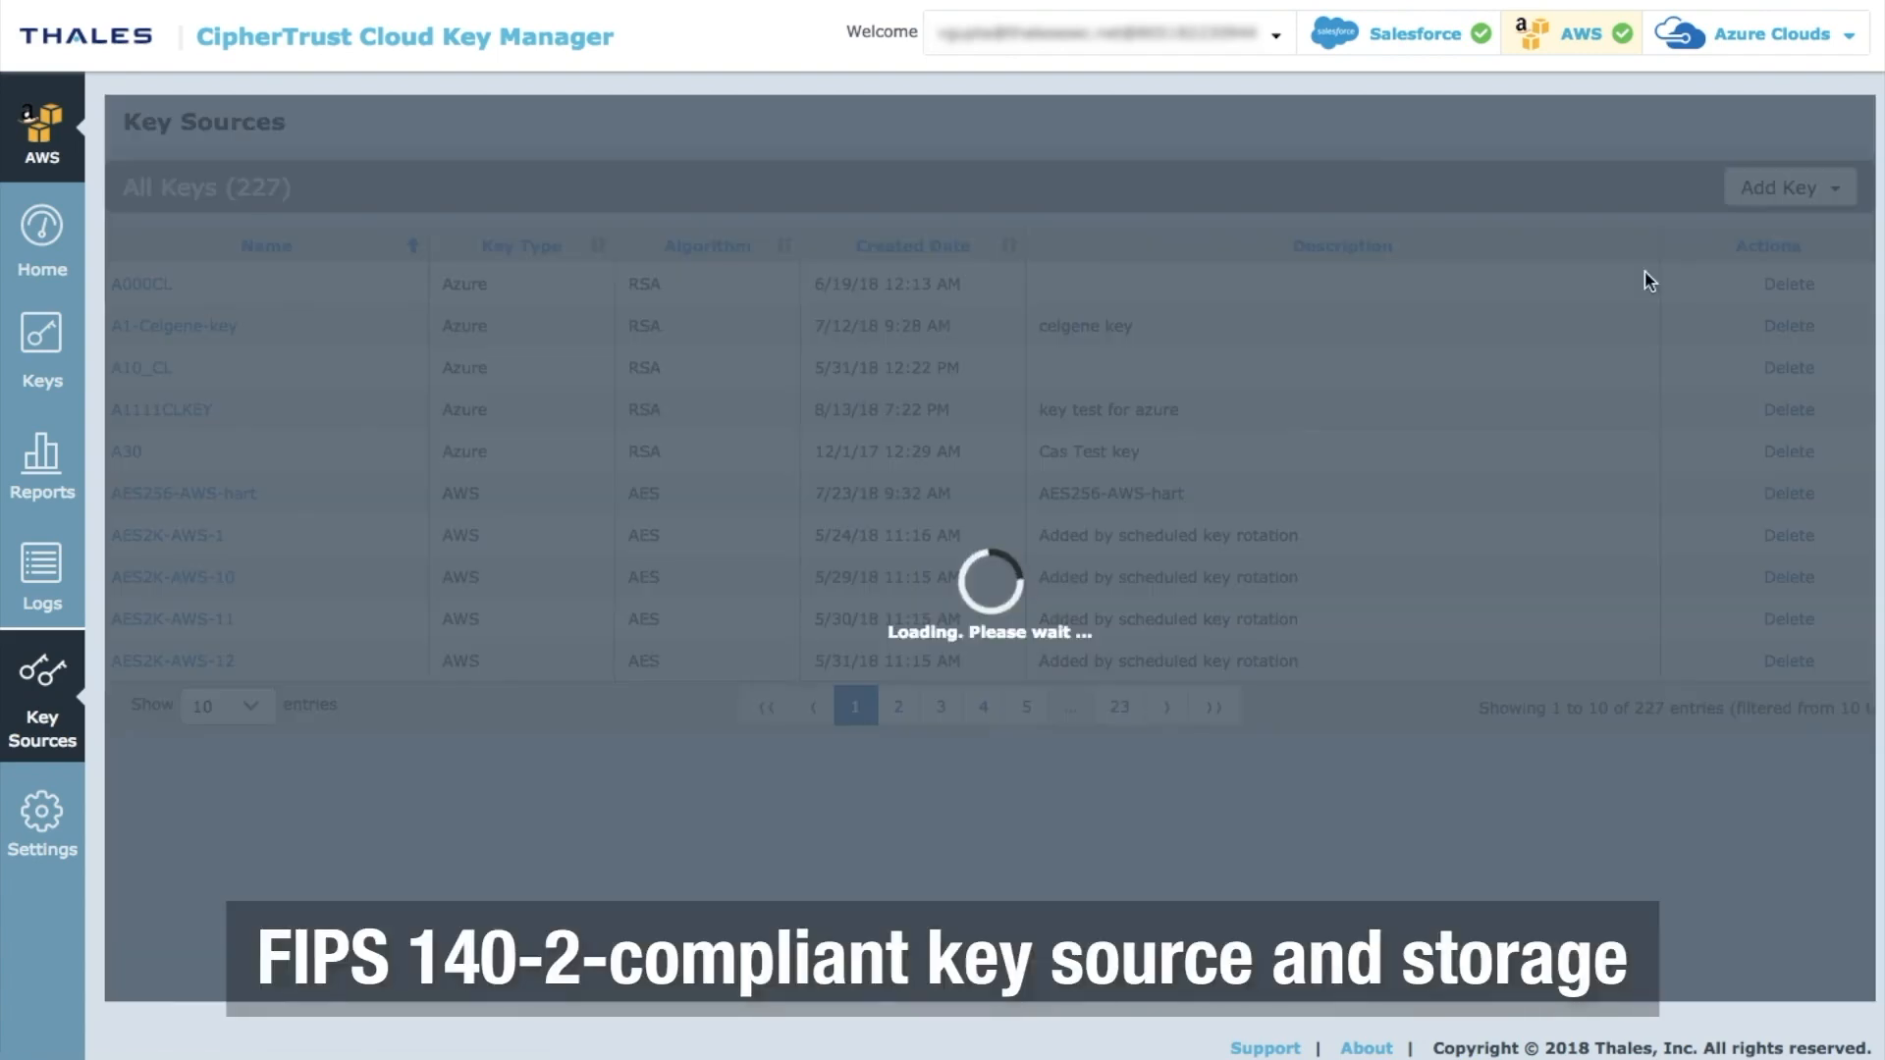
{"action": "left_click", "coordinate": [992, 203]}
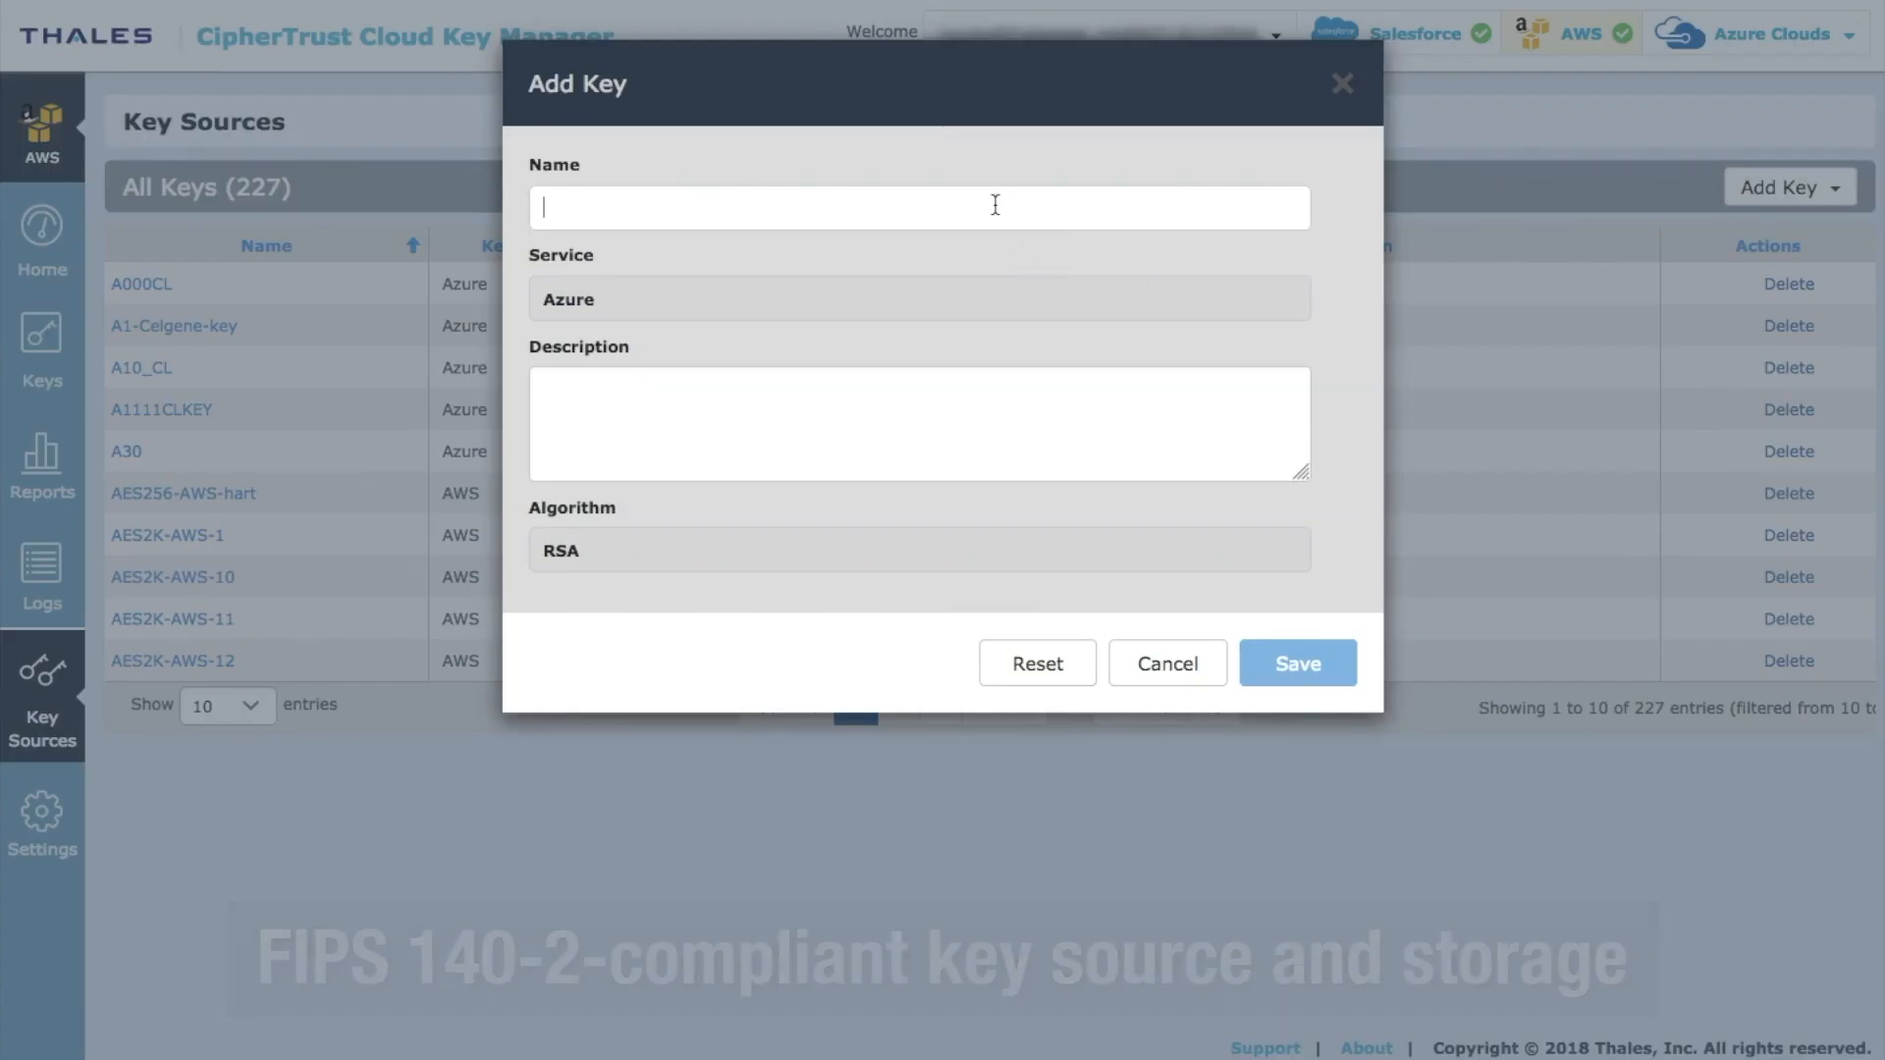
{"action": "type", "text": "Vidkey-Azure-082018-1"}
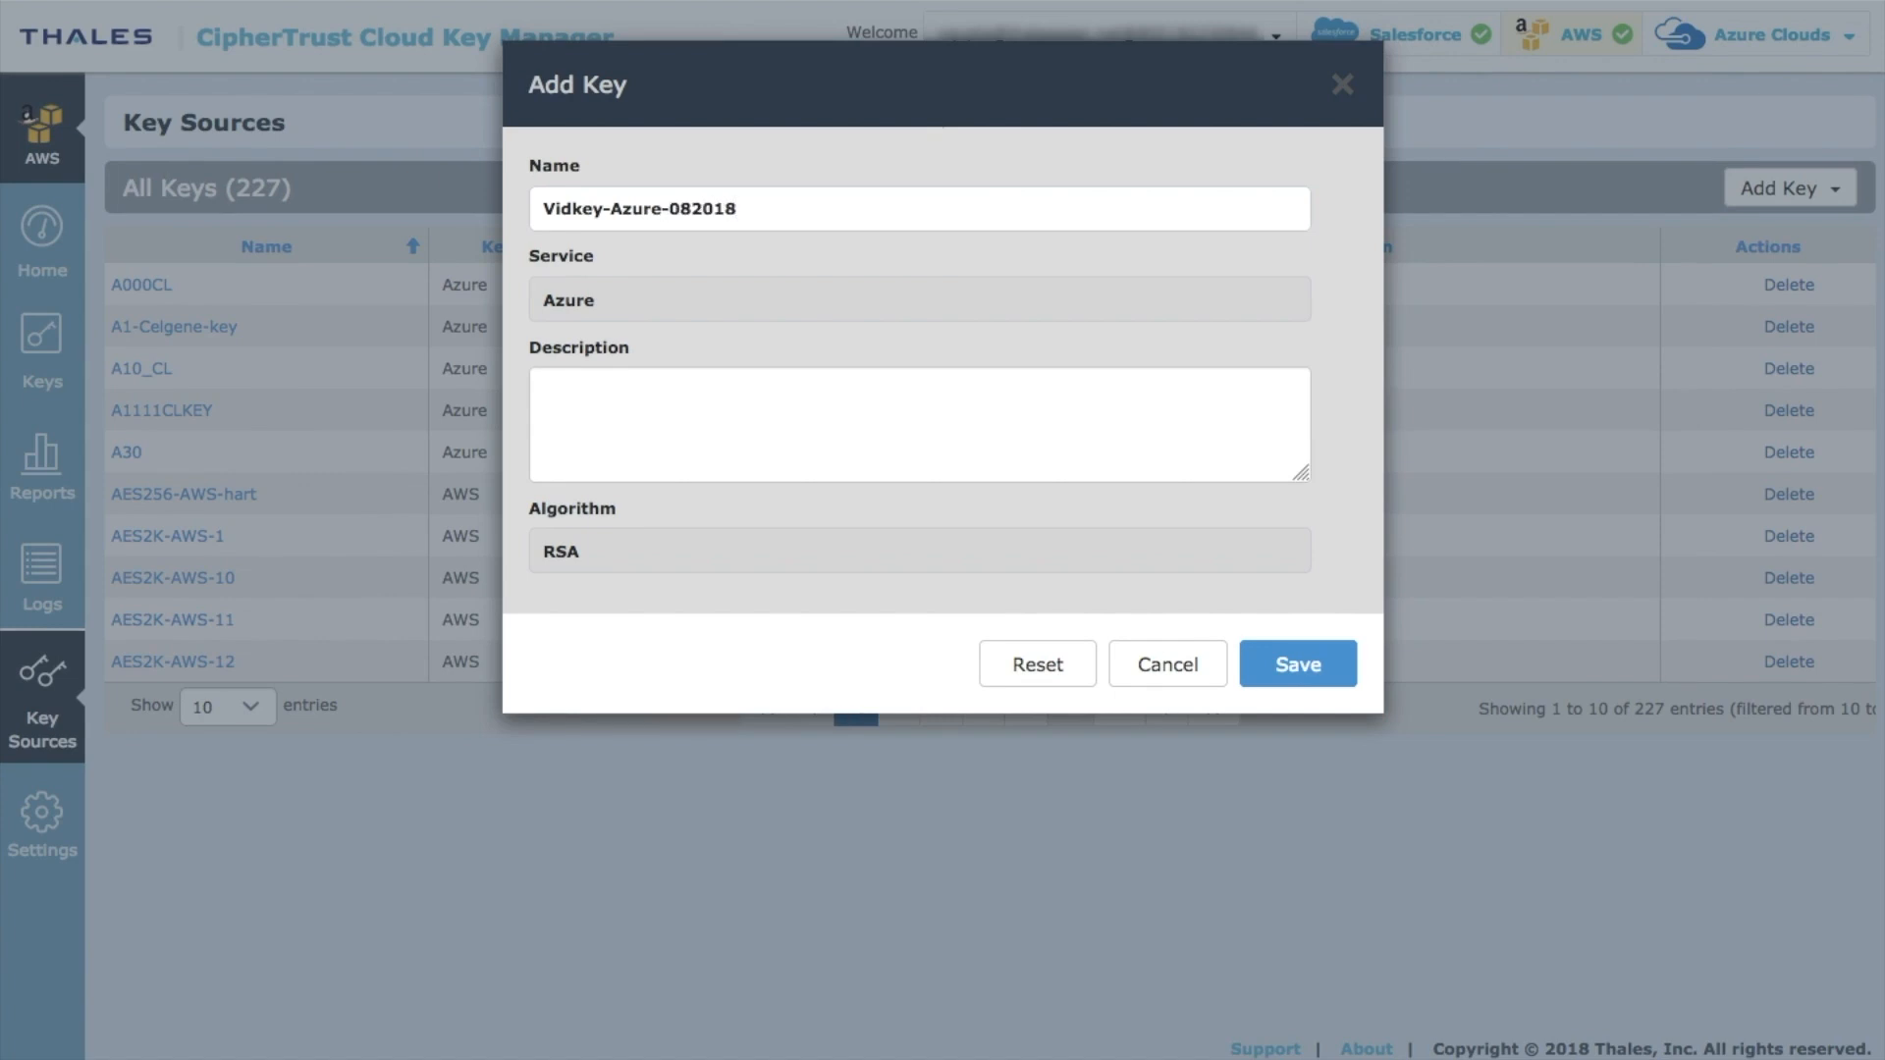
{"action": "left_click", "coordinate": [1291, 665]}
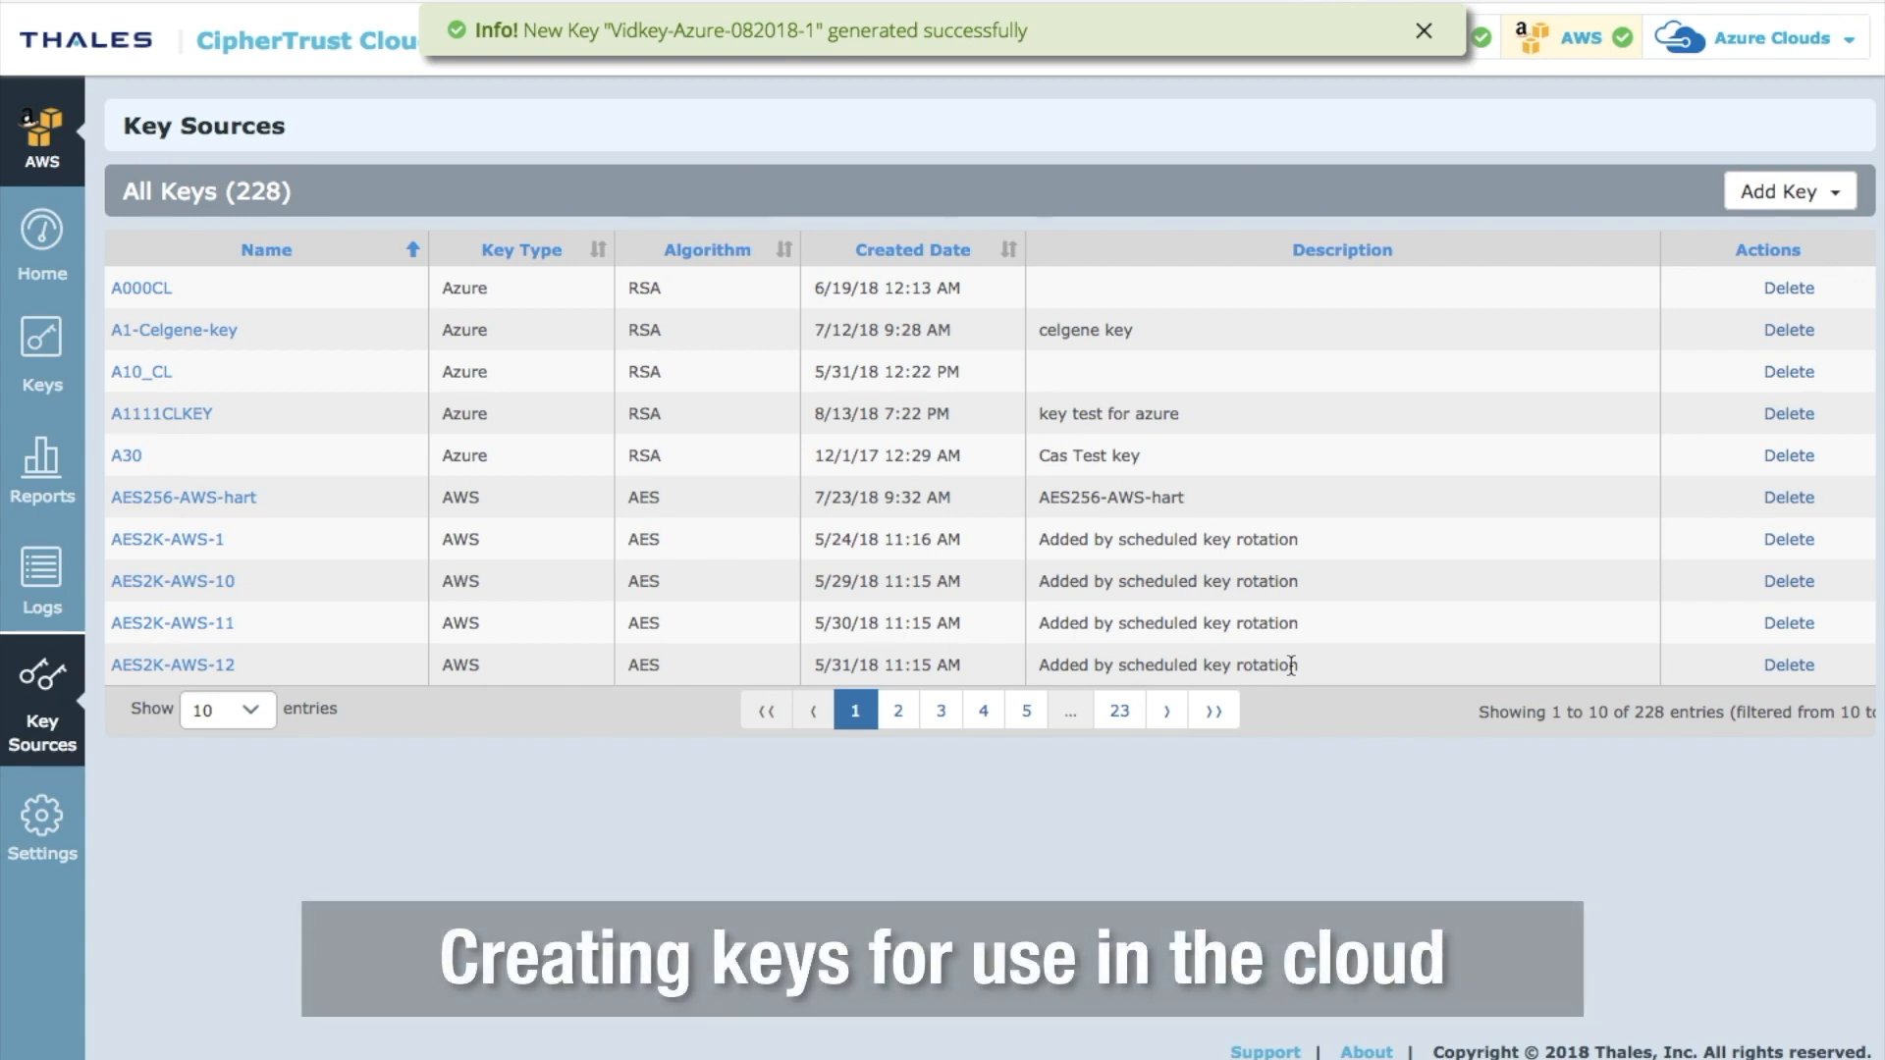
Step: Add an AWS key named Vidkey-AWS-2018-1 to the key sources and save it
{"action": "left_click", "coordinate": [1775, 197]}
{"action": "left_click", "coordinate": [1627, 315]}
{"action": "left_click", "coordinate": [975, 205]}
{"action": "type", "text": "Vidkey-AWS-2018-1"}
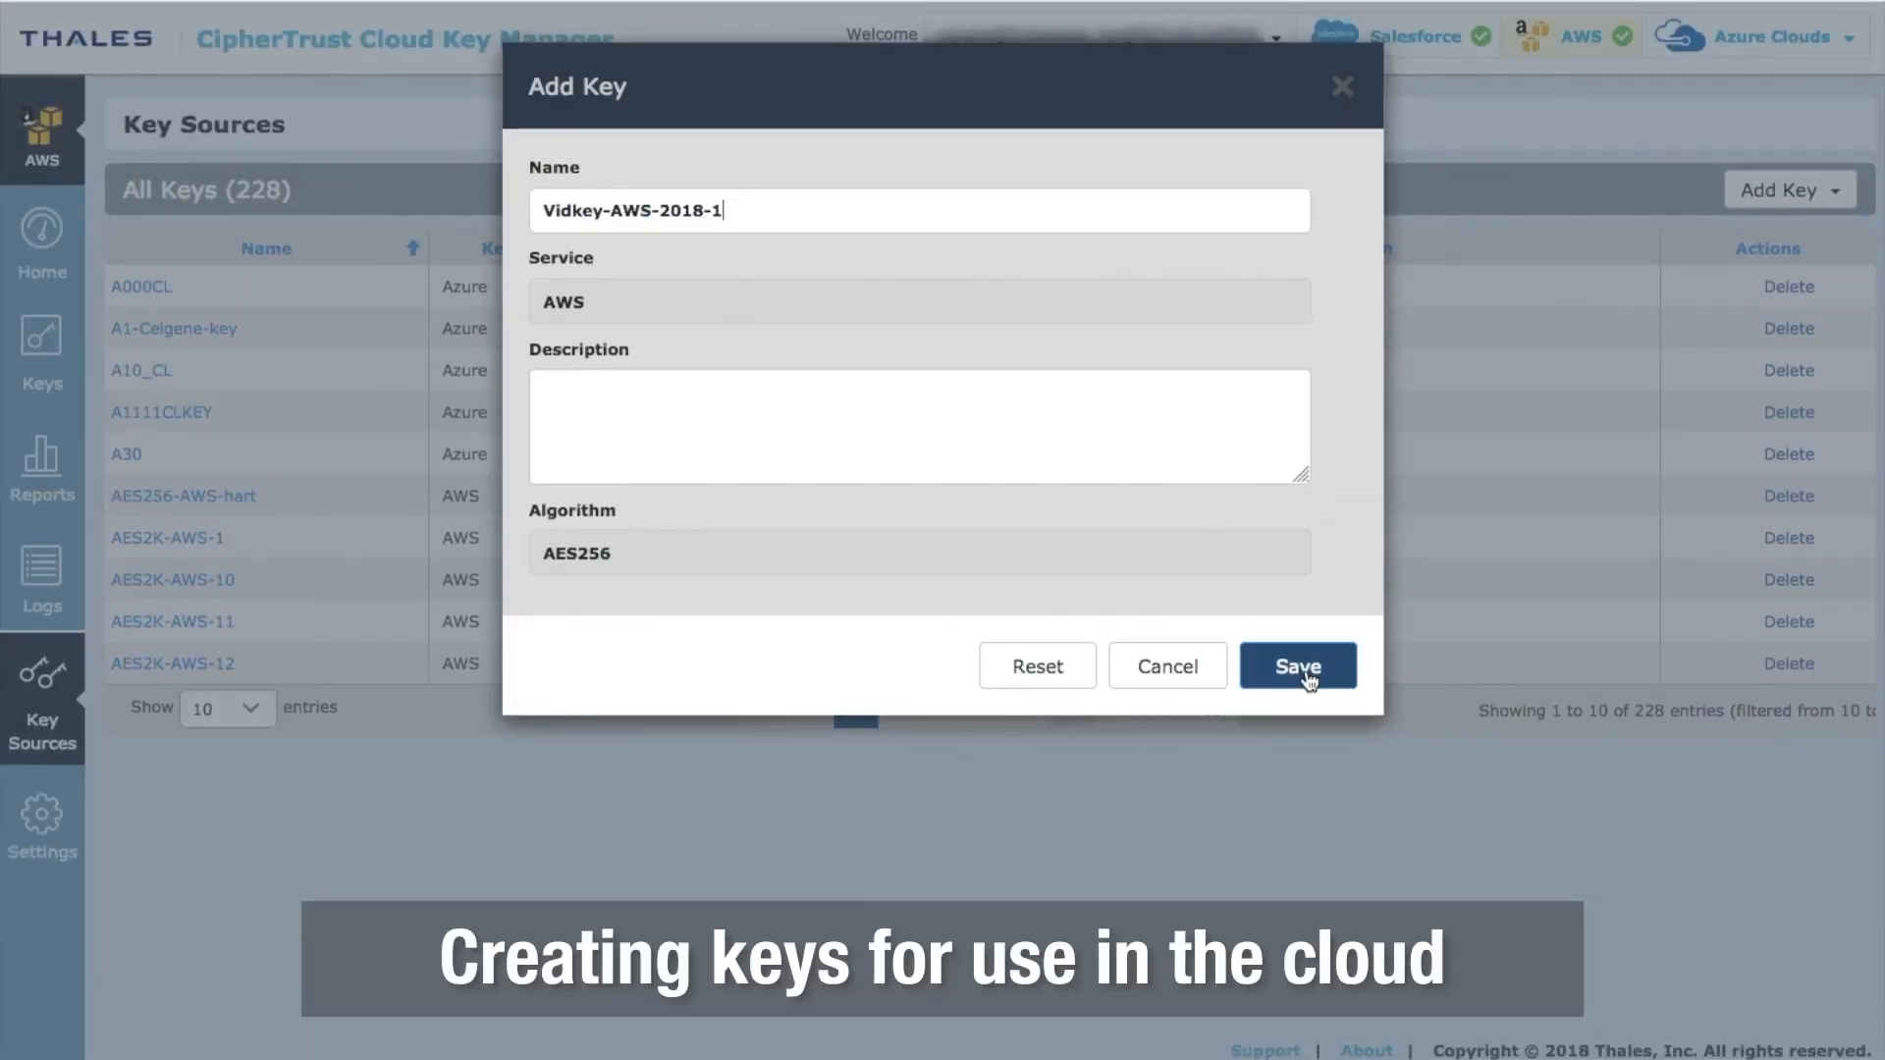
{"action": "left_click", "coordinate": [1298, 668]}
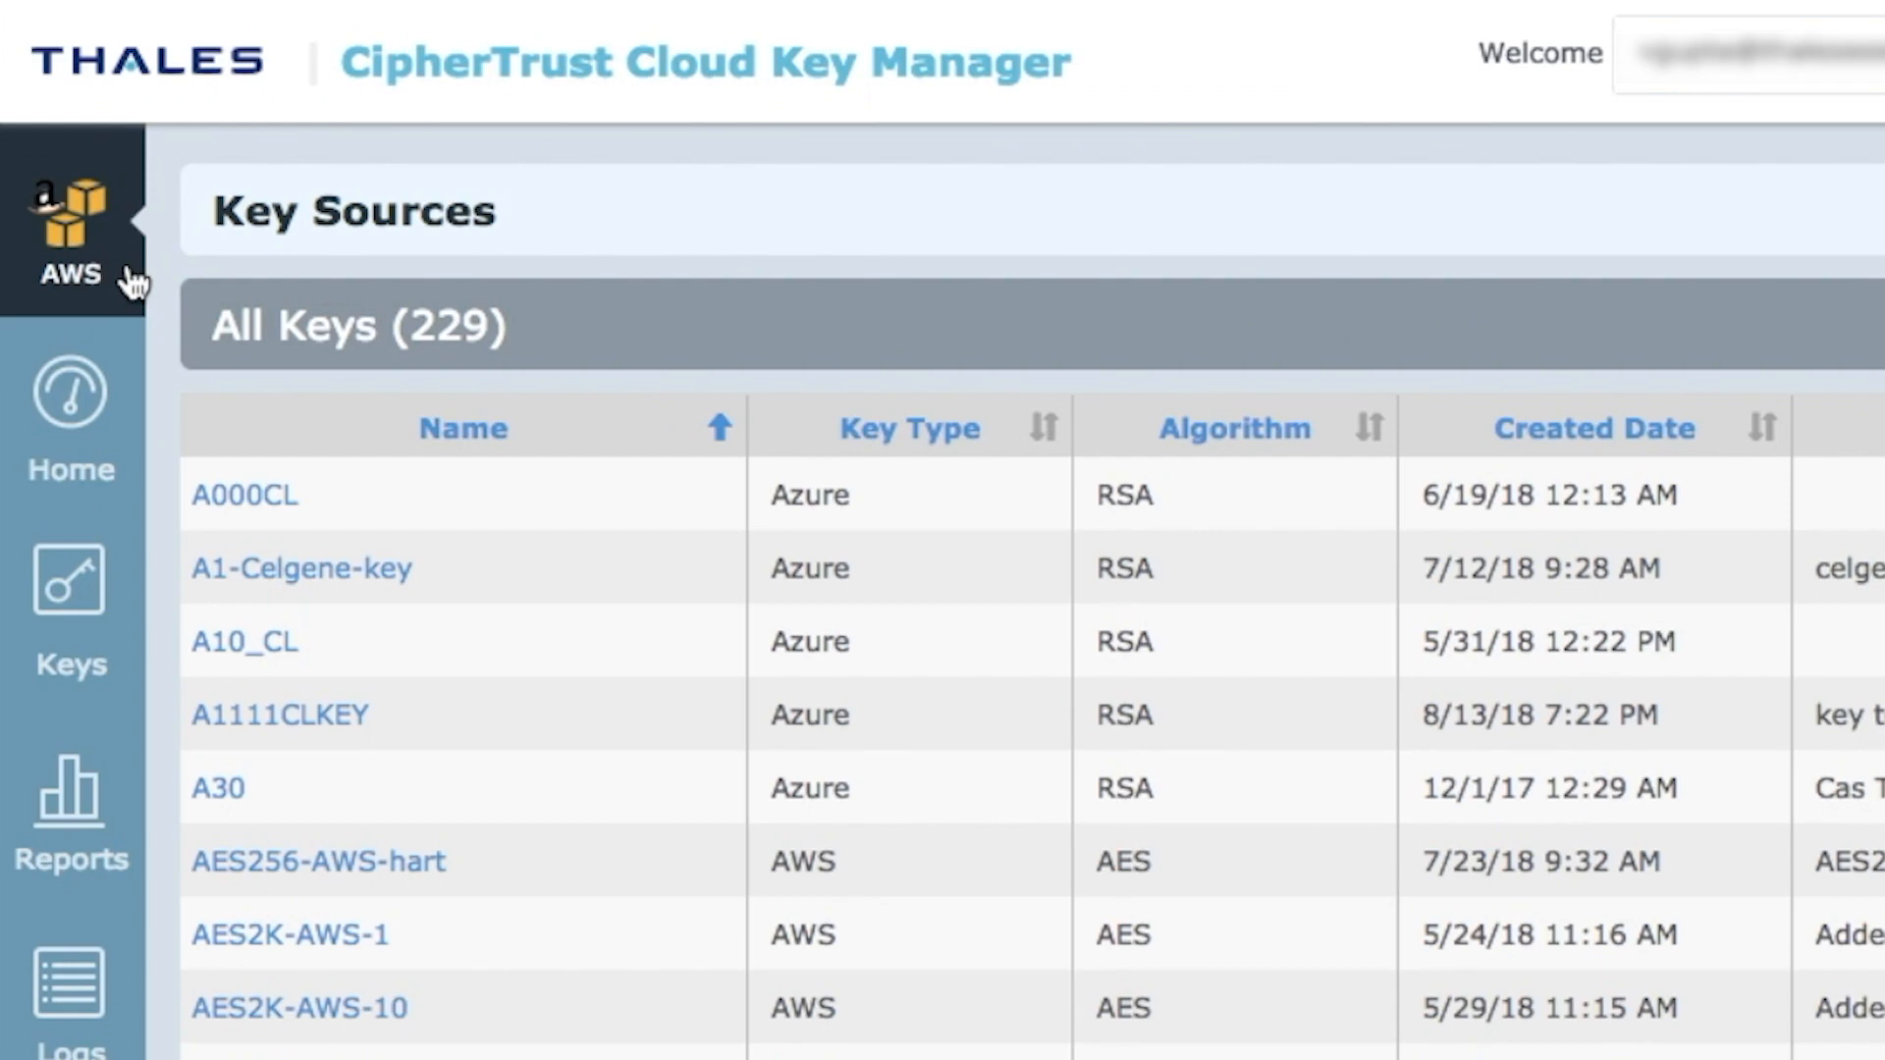
Step: Set up an AWS key upload for region US West (N. California) with source key Vidkey-AWS-2018-1
{"action": "left_click", "coordinate": [68, 581]}
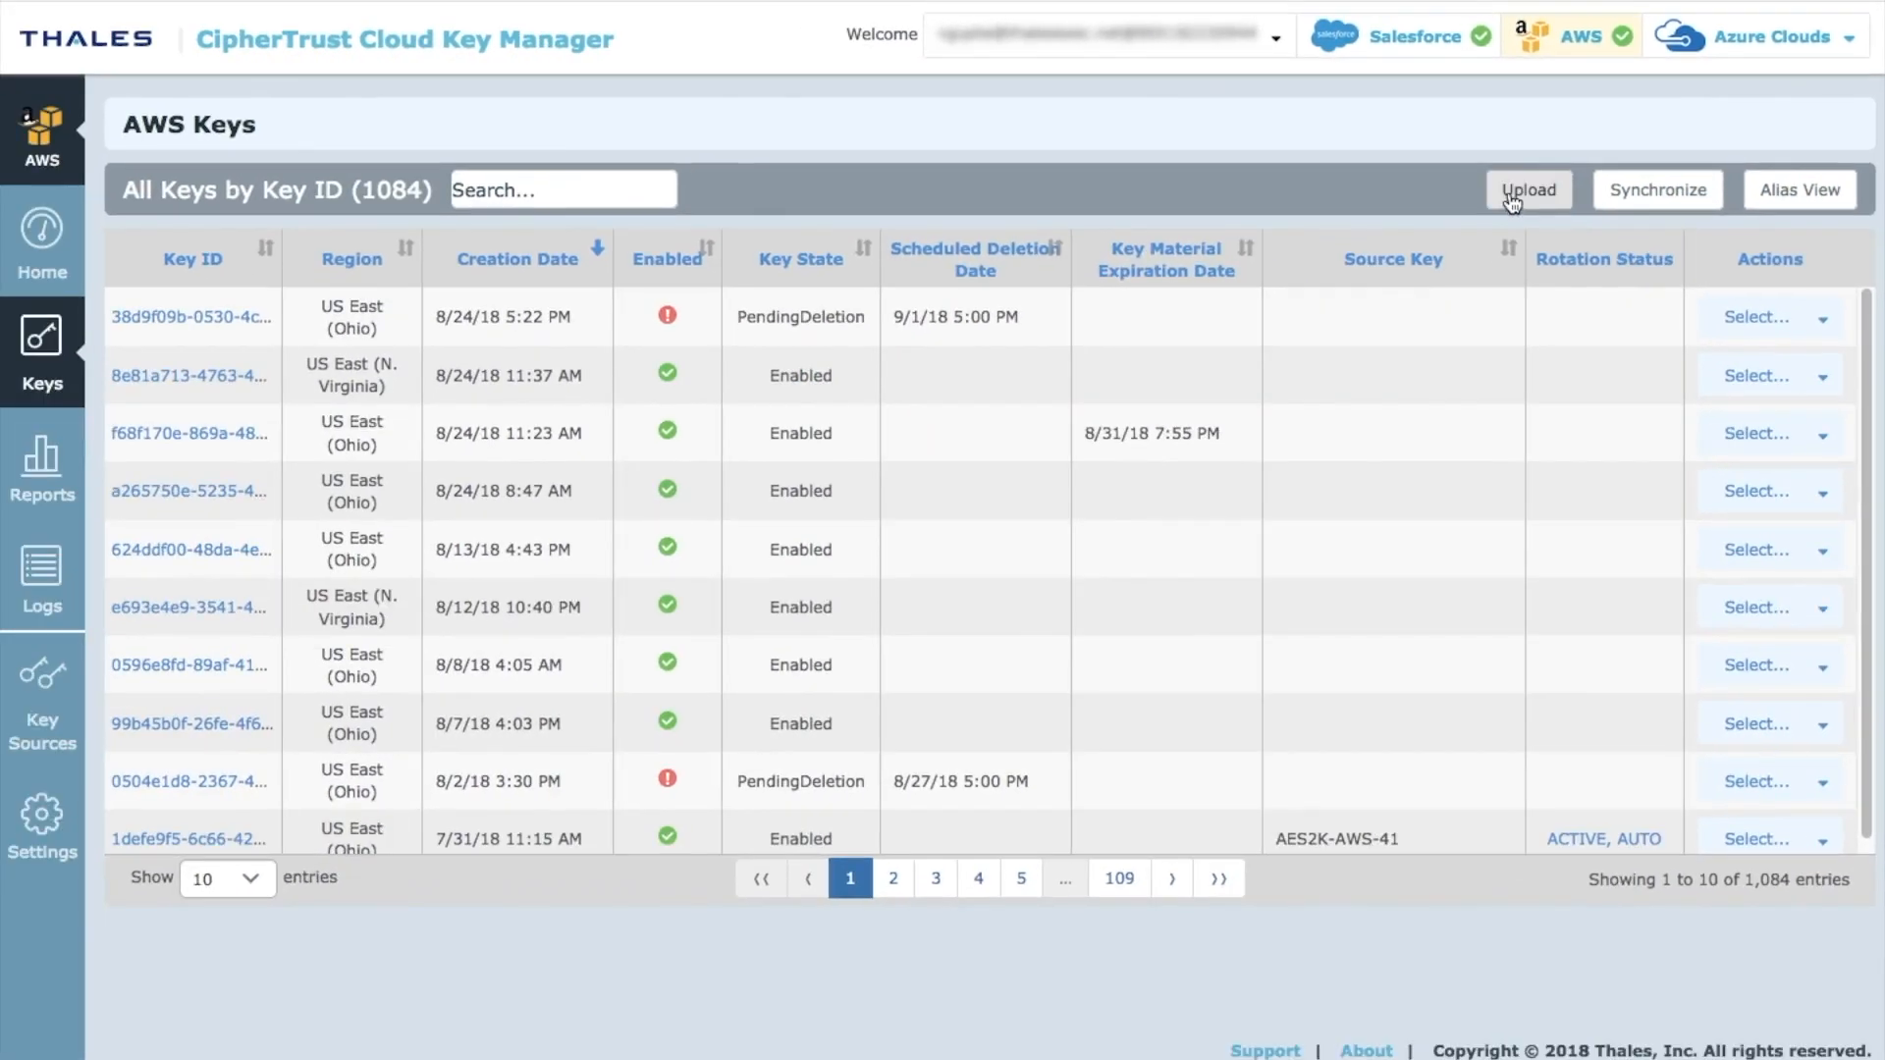
{"action": "left_click", "coordinate": [1511, 201]}
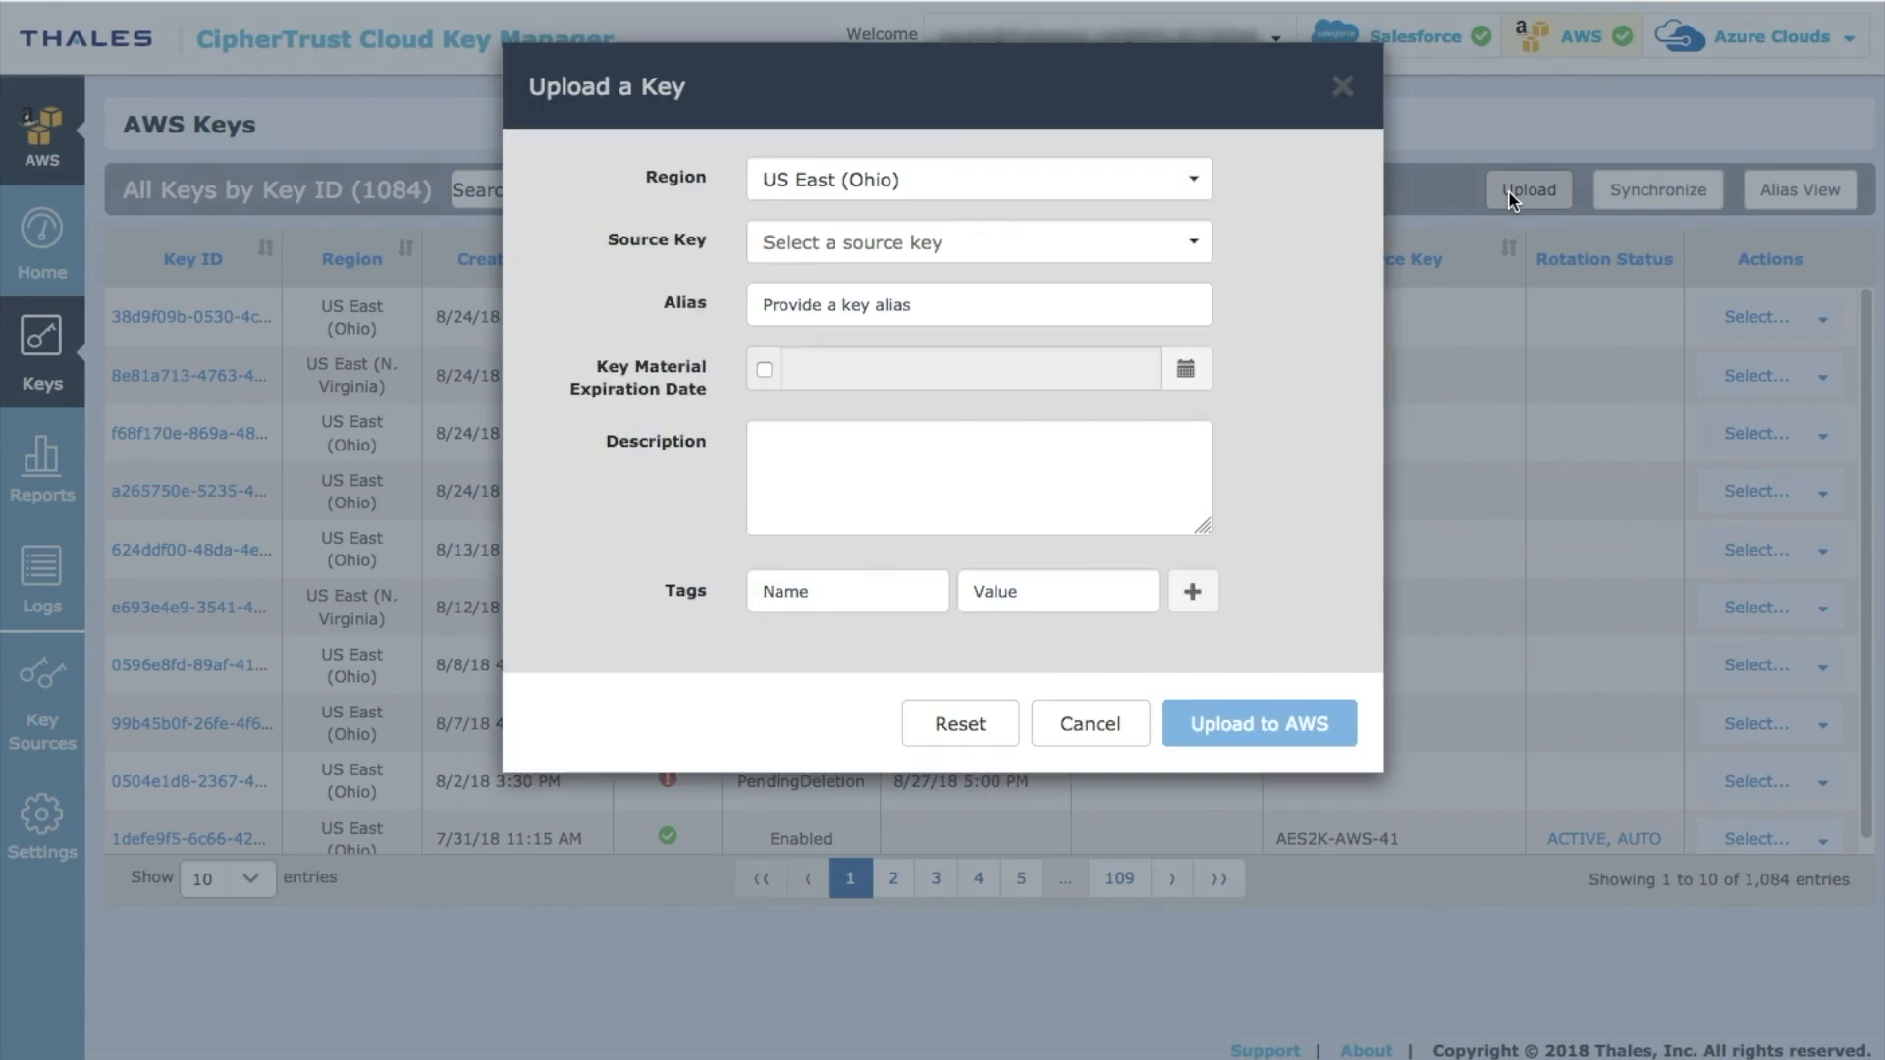
{"action": "left_click", "coordinate": [1170, 188]}
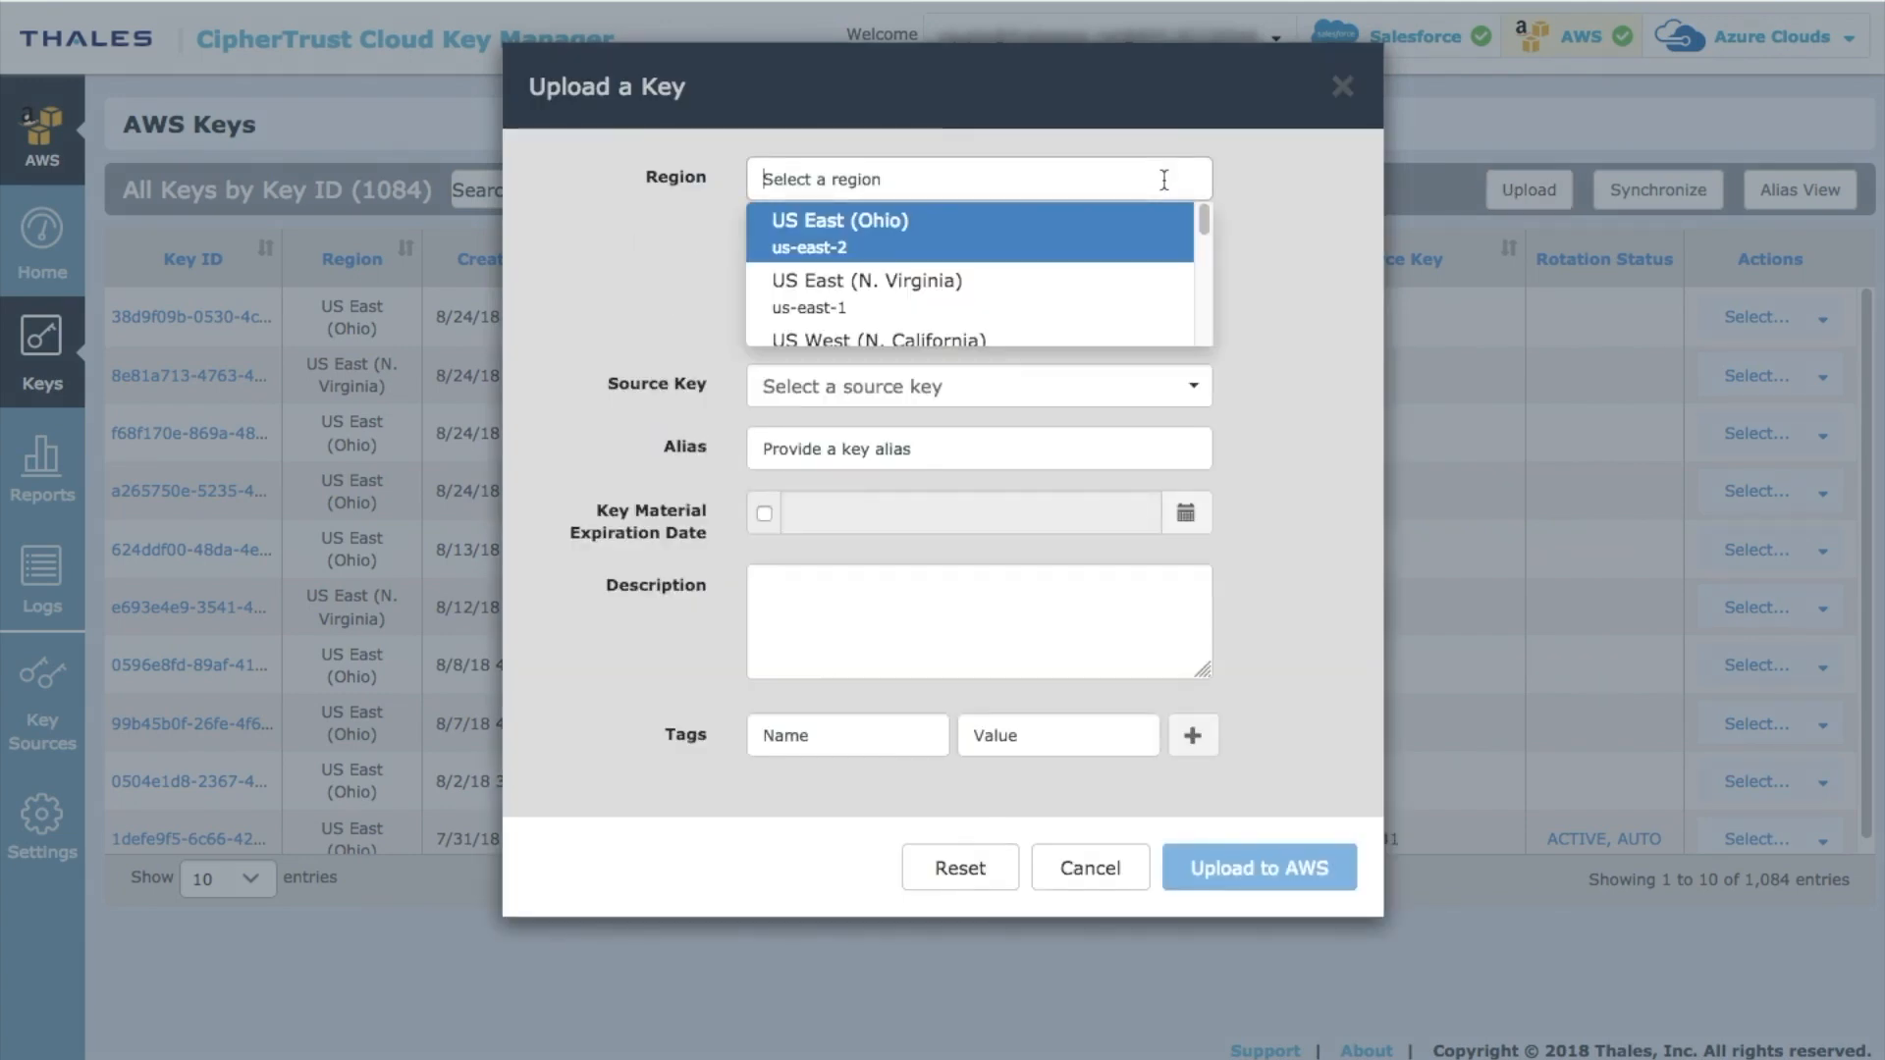
{"action": "left_click", "coordinate": [993, 339]}
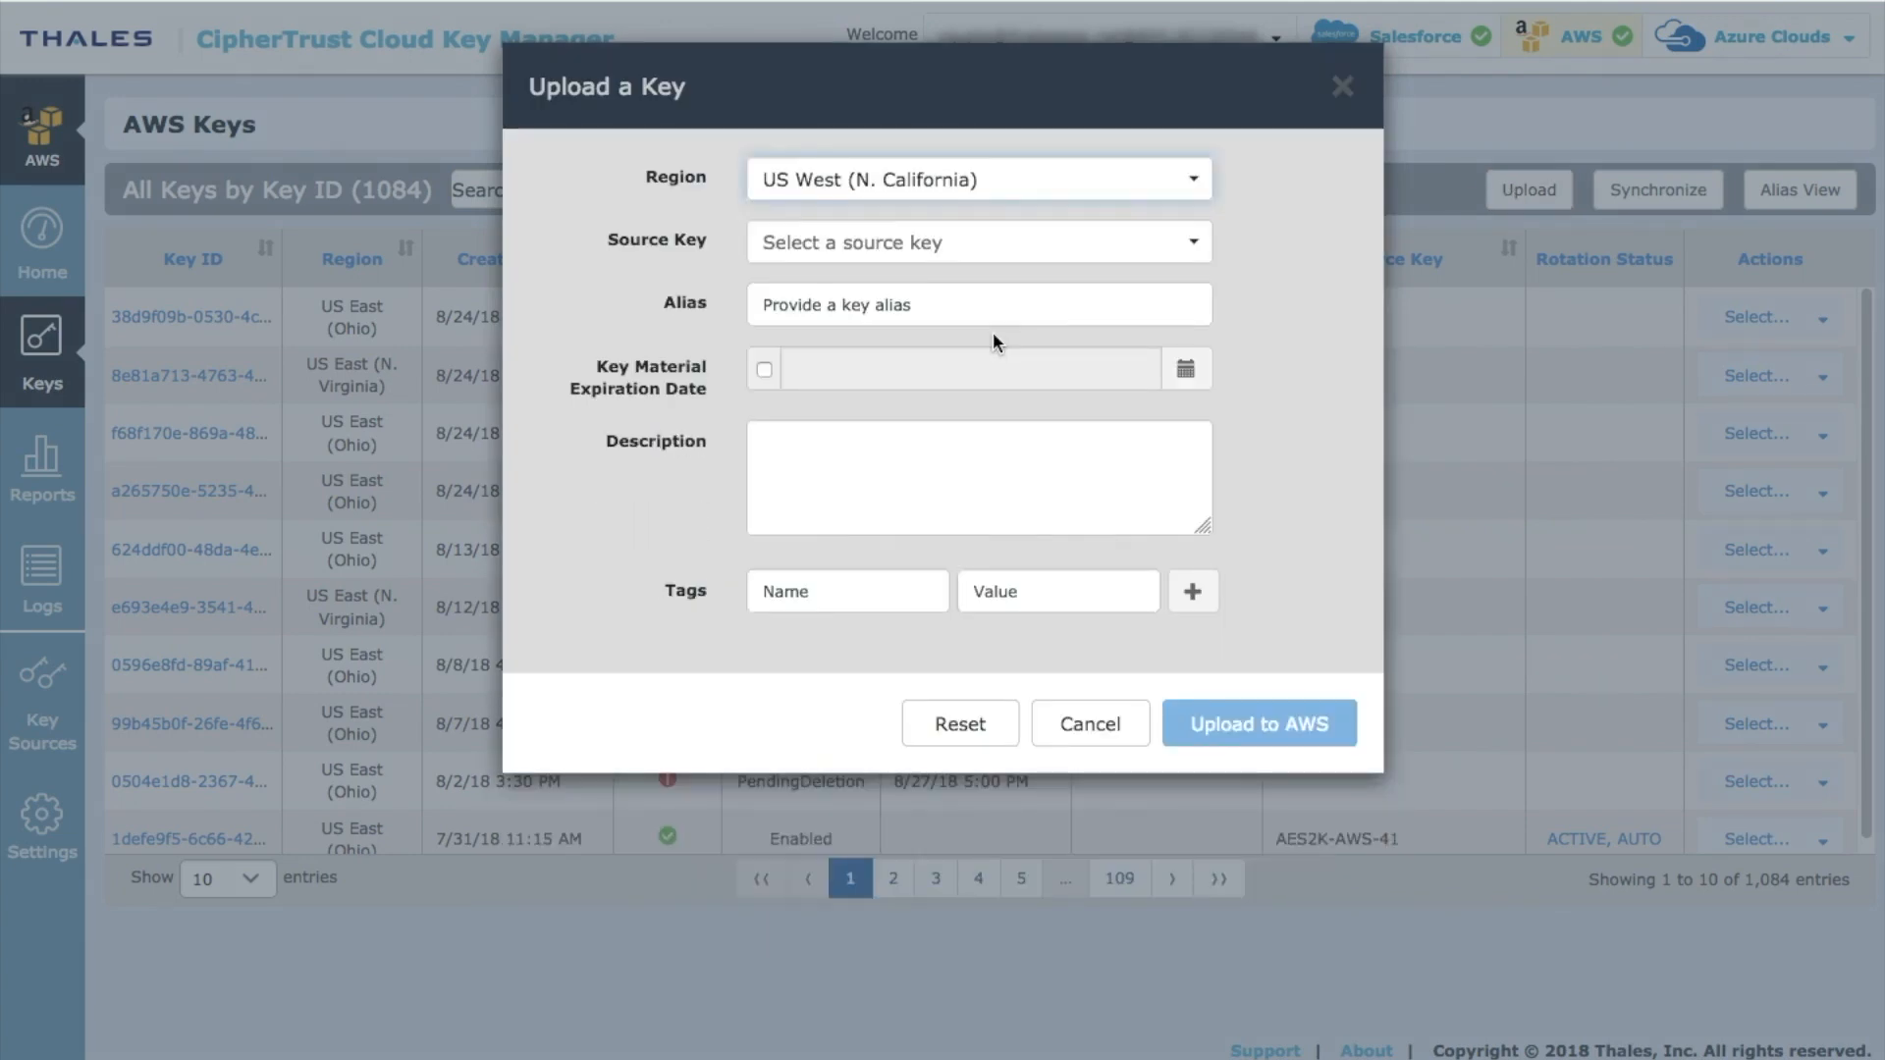
{"action": "left_click", "coordinate": [967, 245]}
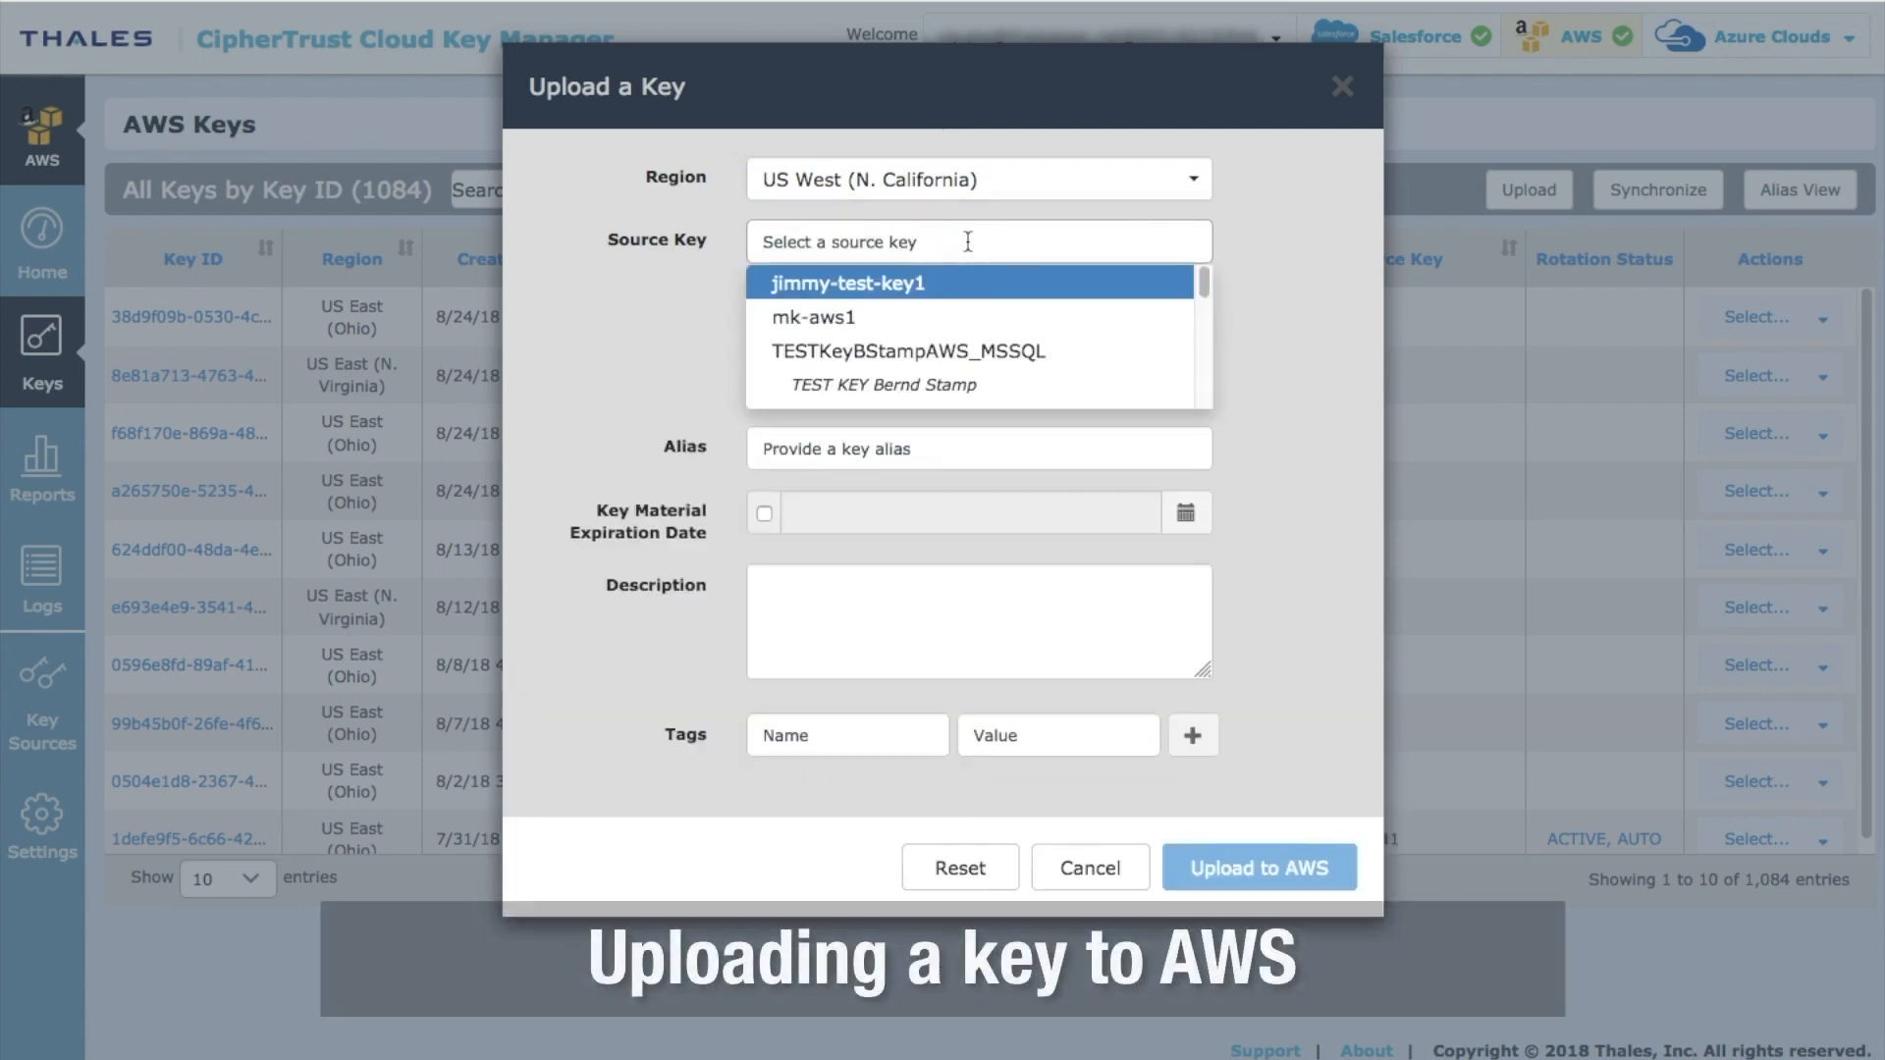
{"action": "type", "text": "Vidkey-AWS-2018-1"}
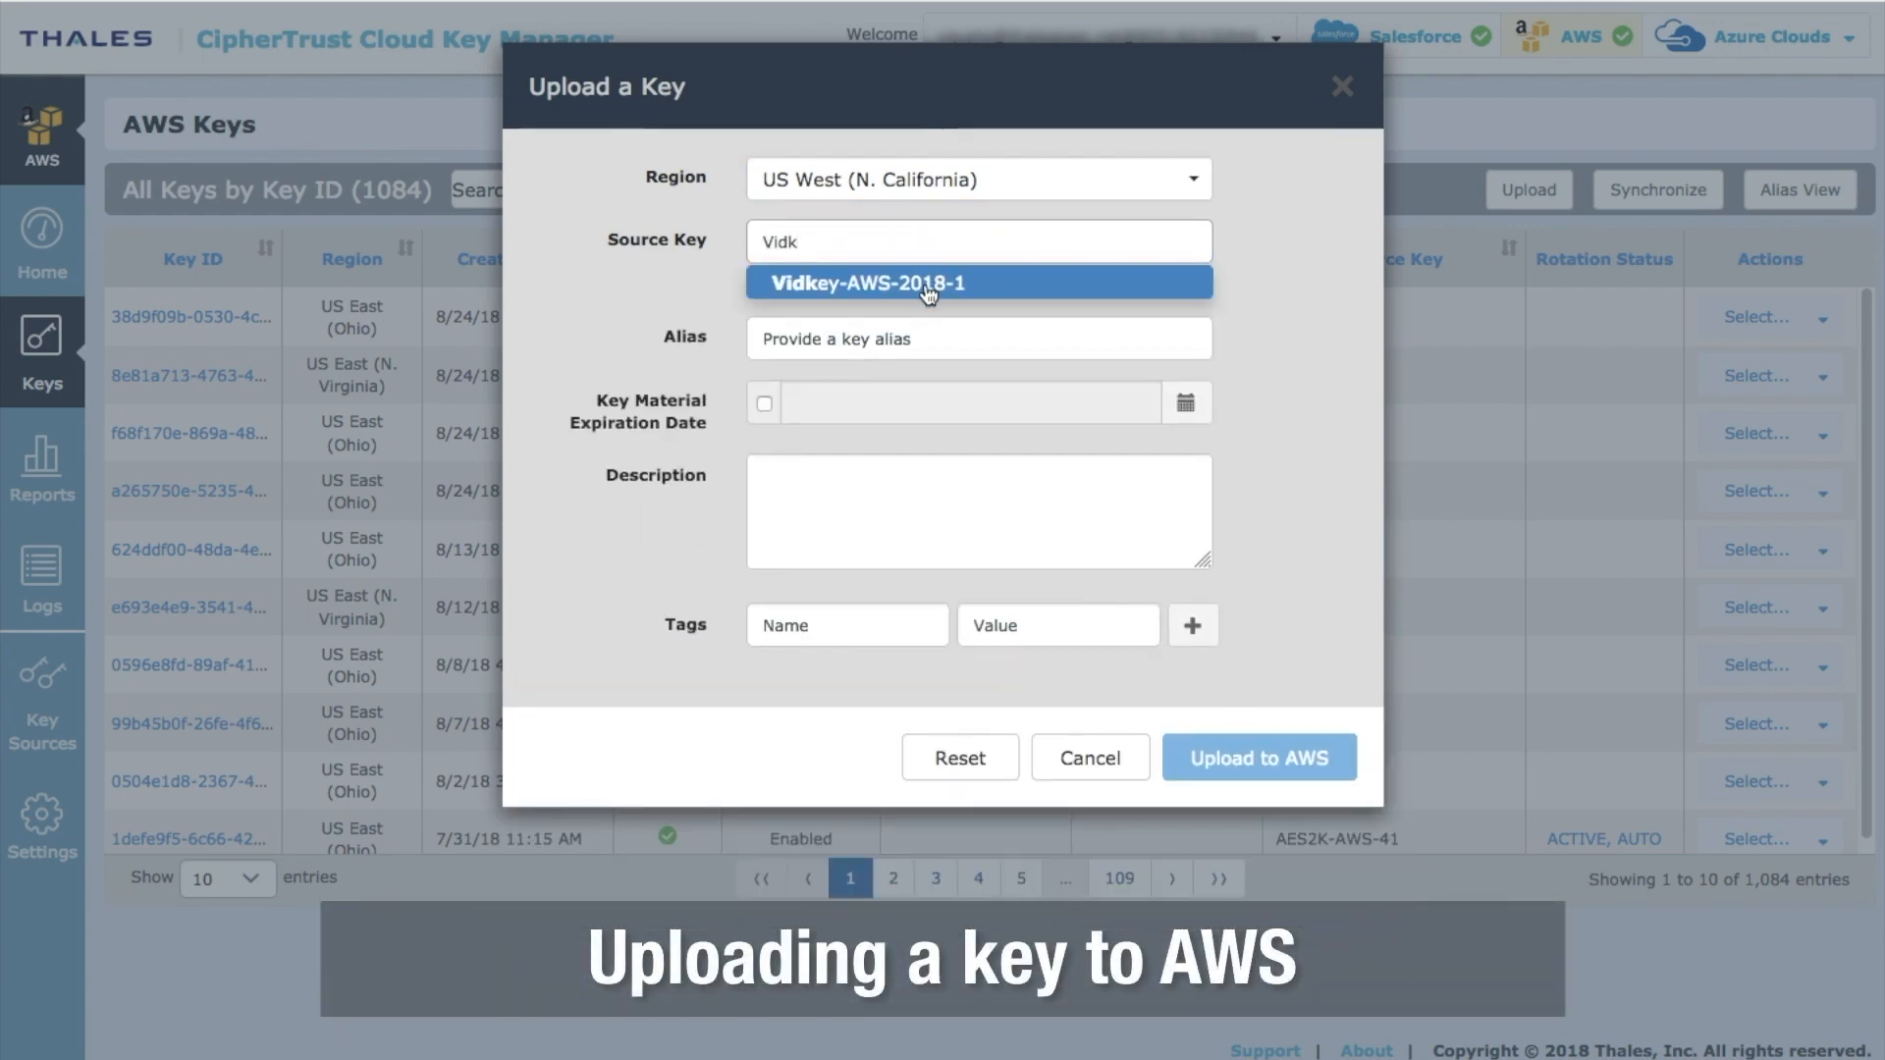
{"action": "left_click", "coordinate": [924, 284]}
Step: Give the key the alias Vidkey-AWS-082018-1-A and upload it to AWS
{"action": "left_click", "coordinate": [929, 301]}
{"action": "type", "text": "Vid"}
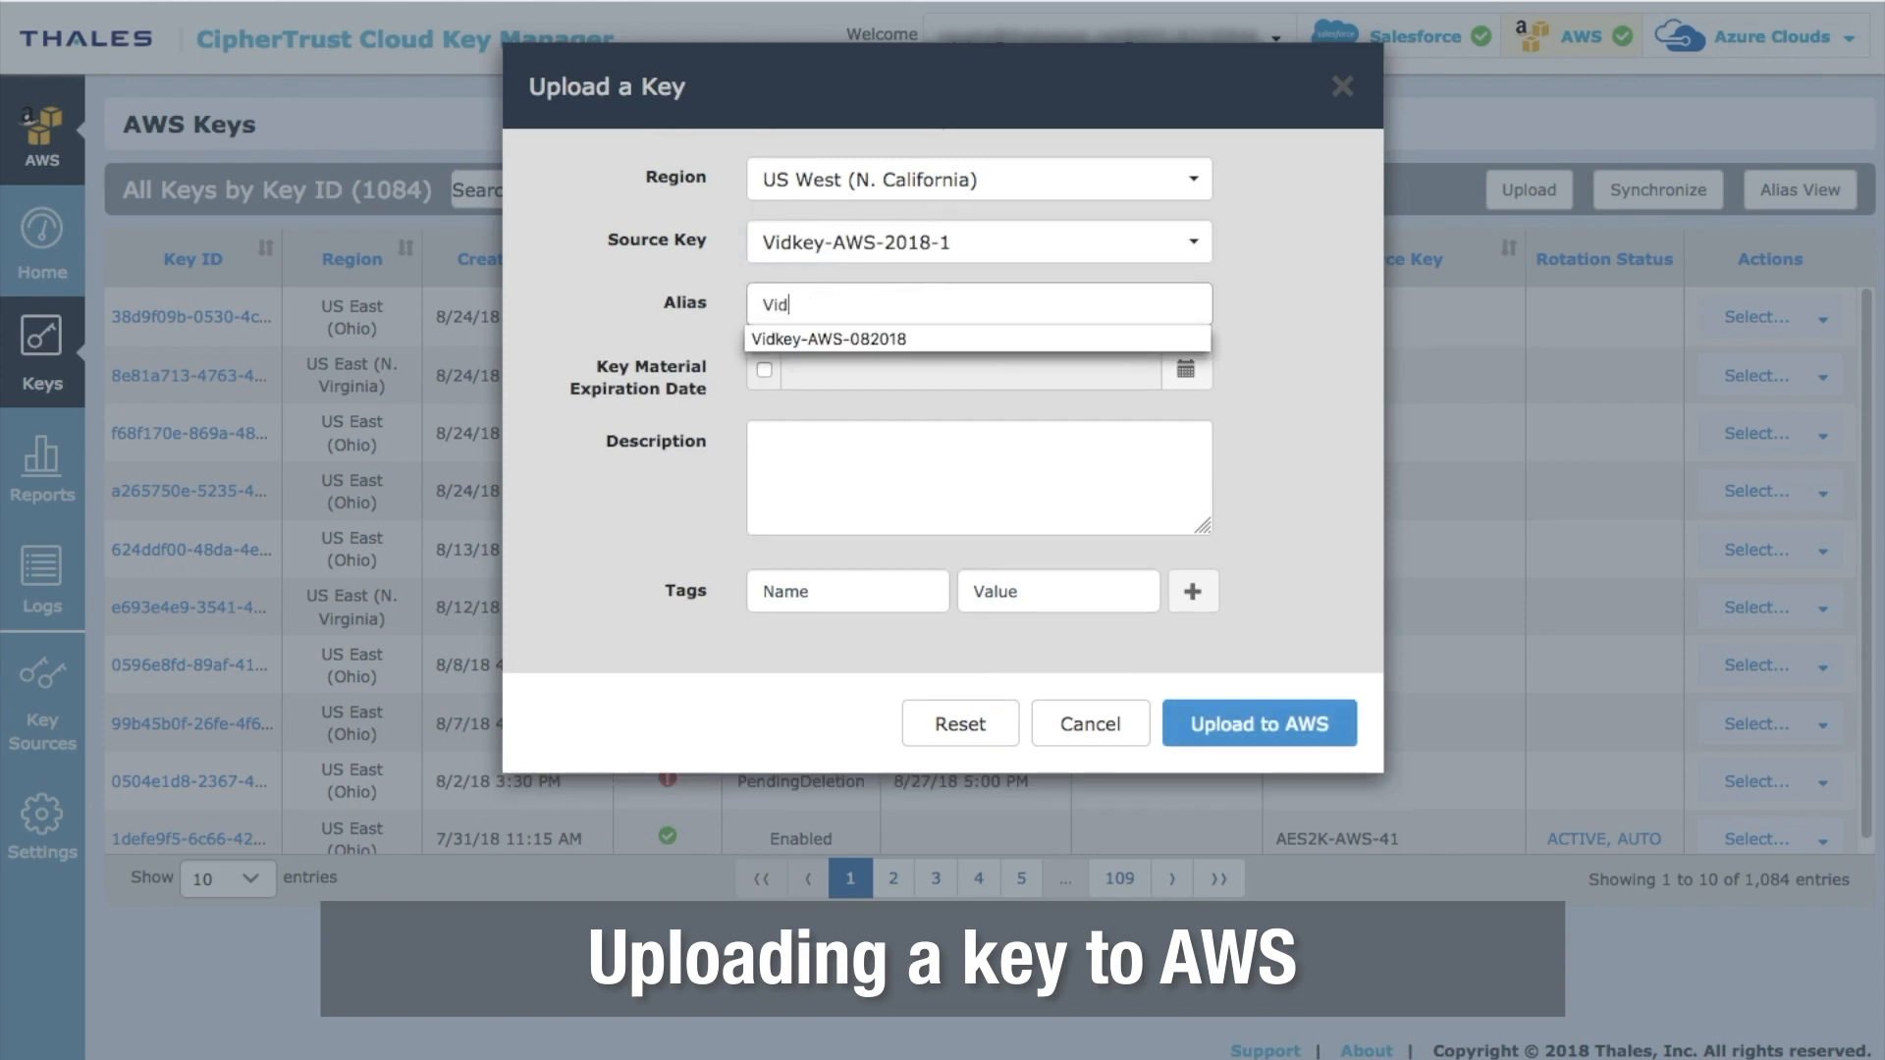
{"action": "left_click", "coordinate": [901, 340]}
{"action": "left_click", "coordinate": [968, 292]}
{"action": "type", "text": "-AWS-0820181-A"}
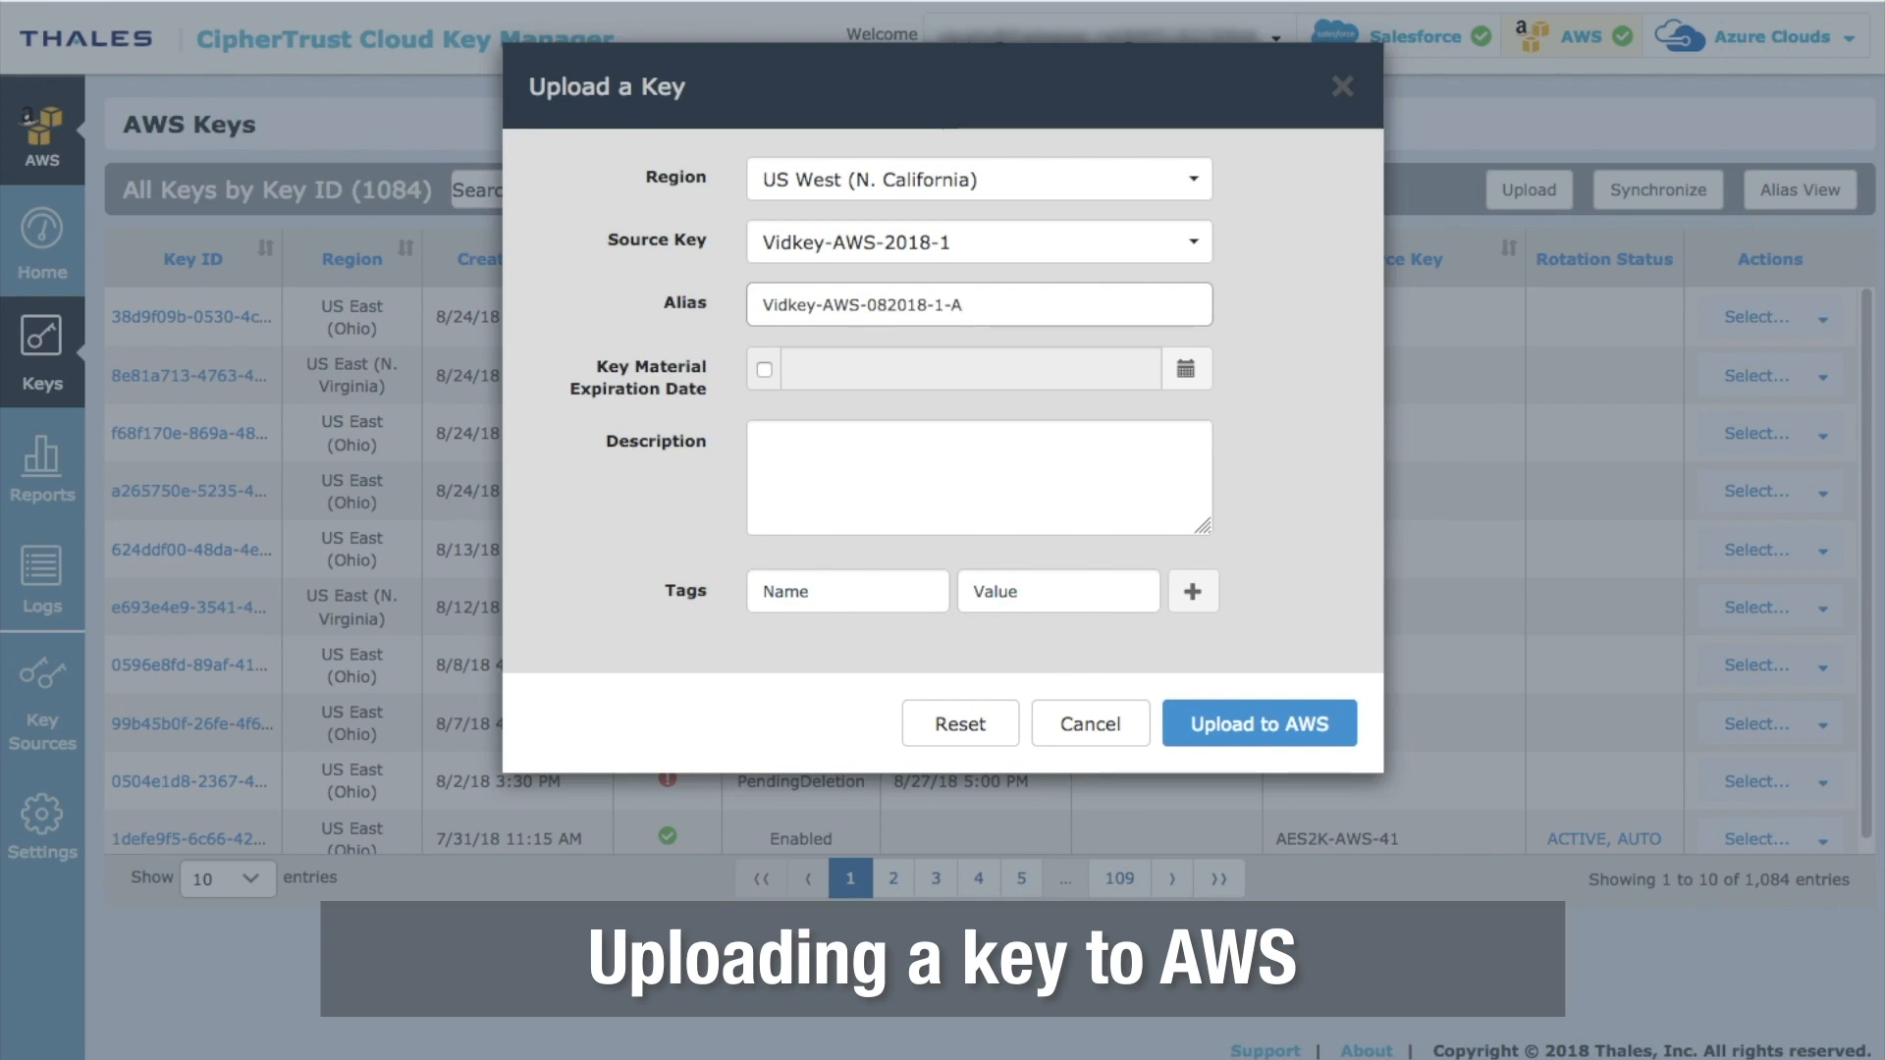
{"action": "left_click", "coordinate": [1264, 725]}
{"action": "left_click", "coordinate": [1265, 725]}
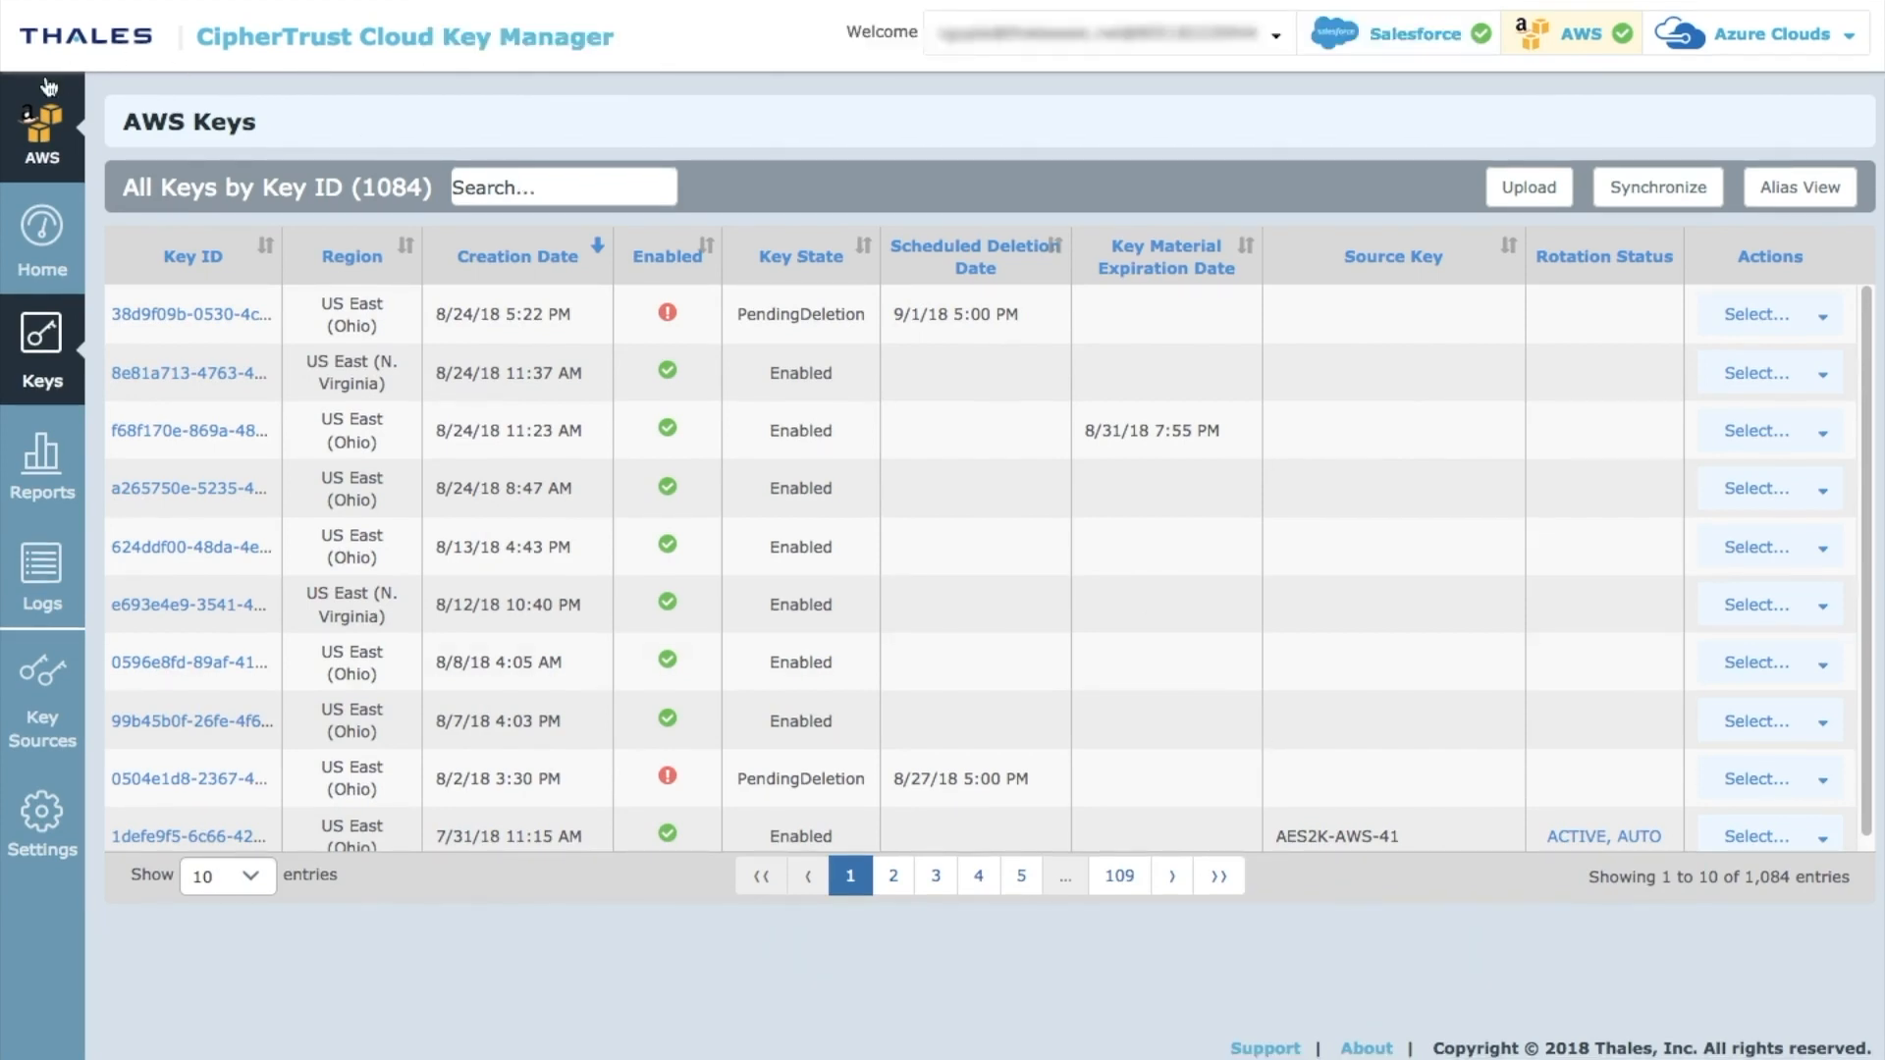
Step: Switch the active cloud to Azure and set up a key upload with source key Vidkey-Azure-082018-1
{"action": "left_click", "coordinate": [43, 131]}
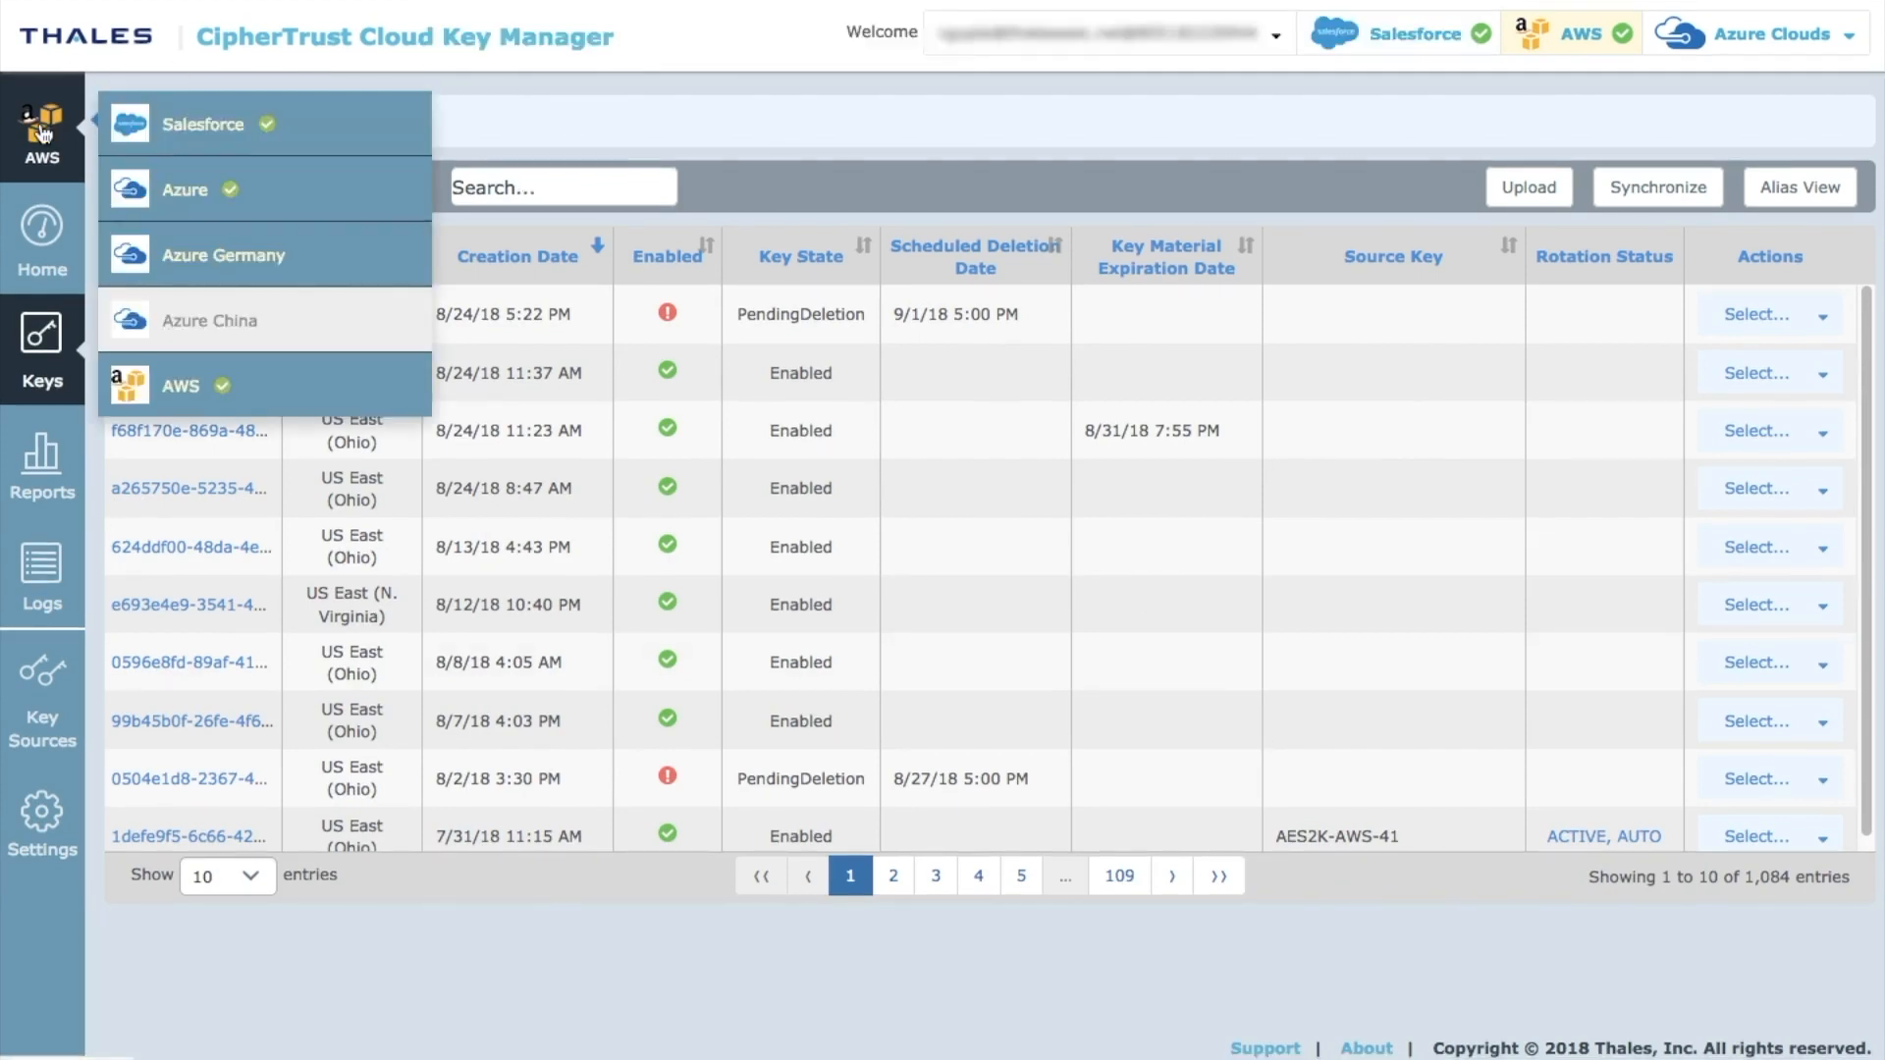
{"action": "left_click", "coordinate": [149, 181]}
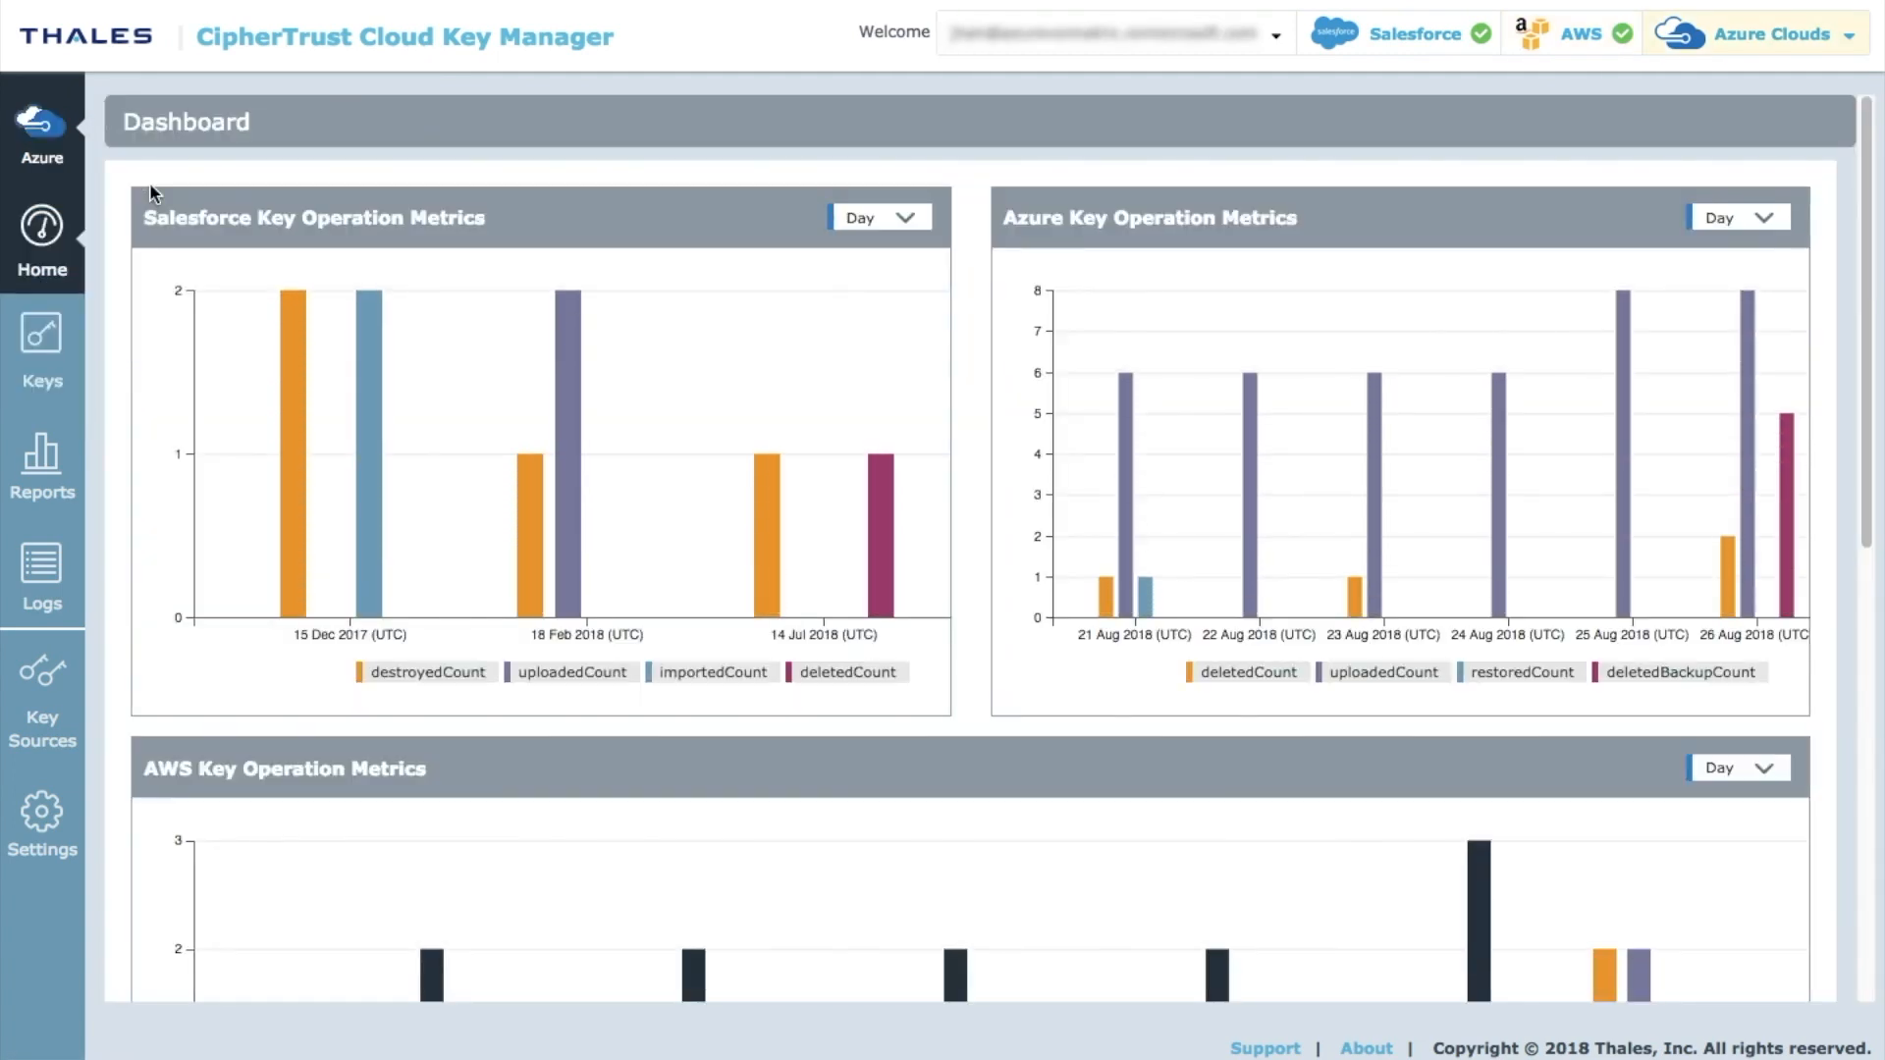
{"action": "left_click", "coordinate": [32, 350]}
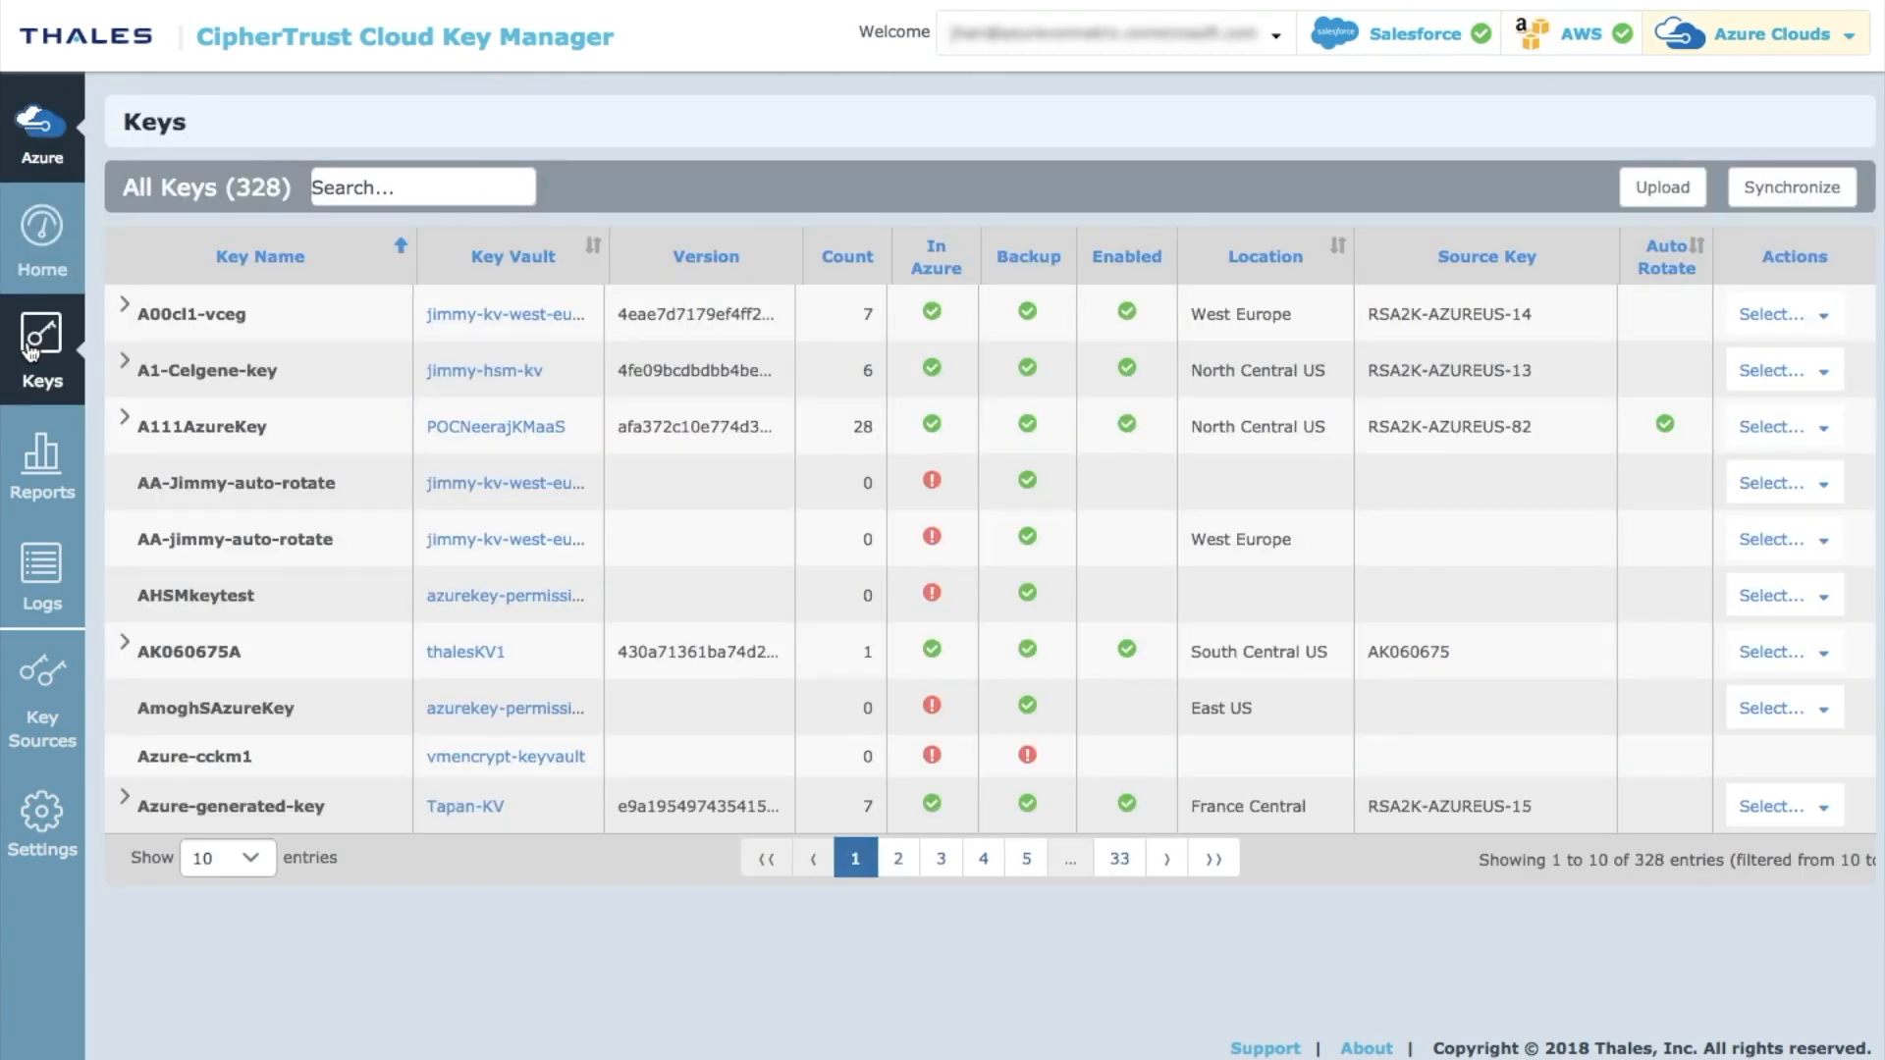
{"action": "left_click", "coordinate": [1635, 189]}
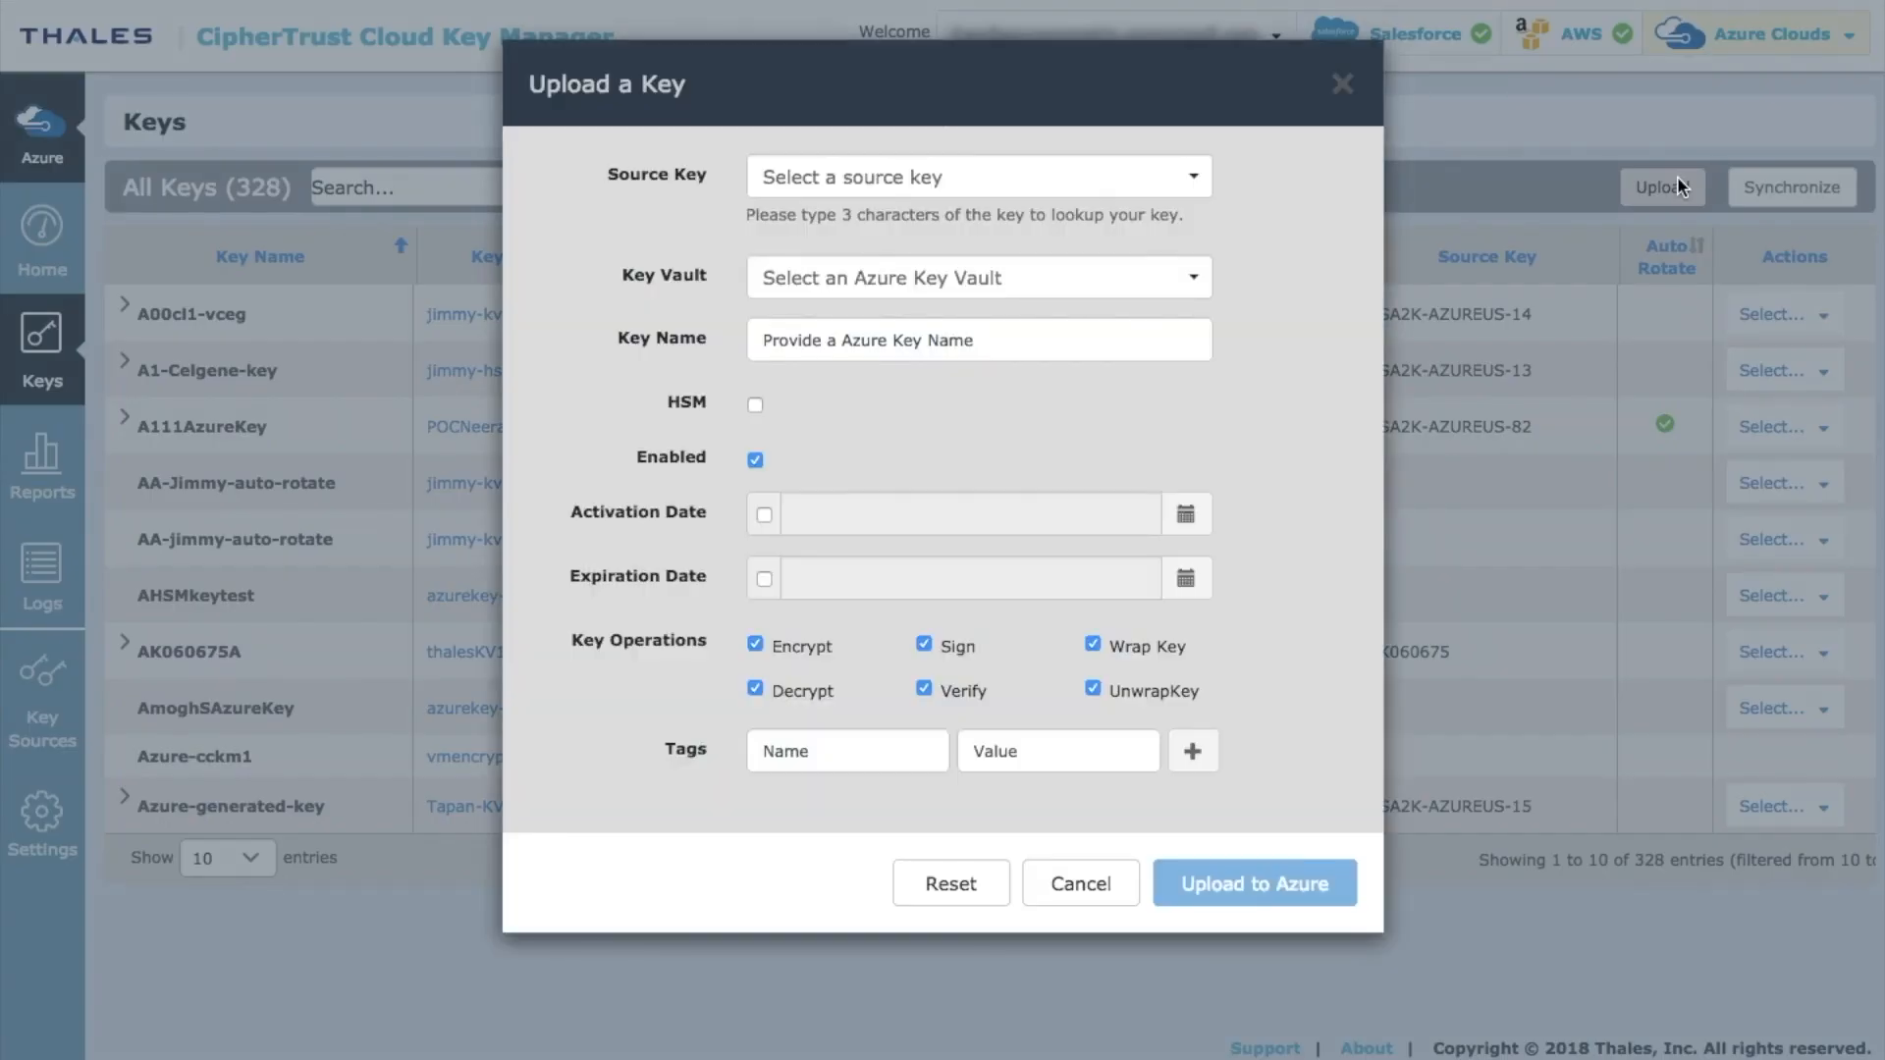
{"action": "left_click", "coordinate": [1190, 177]}
{"action": "type", "text": "Vidke"}
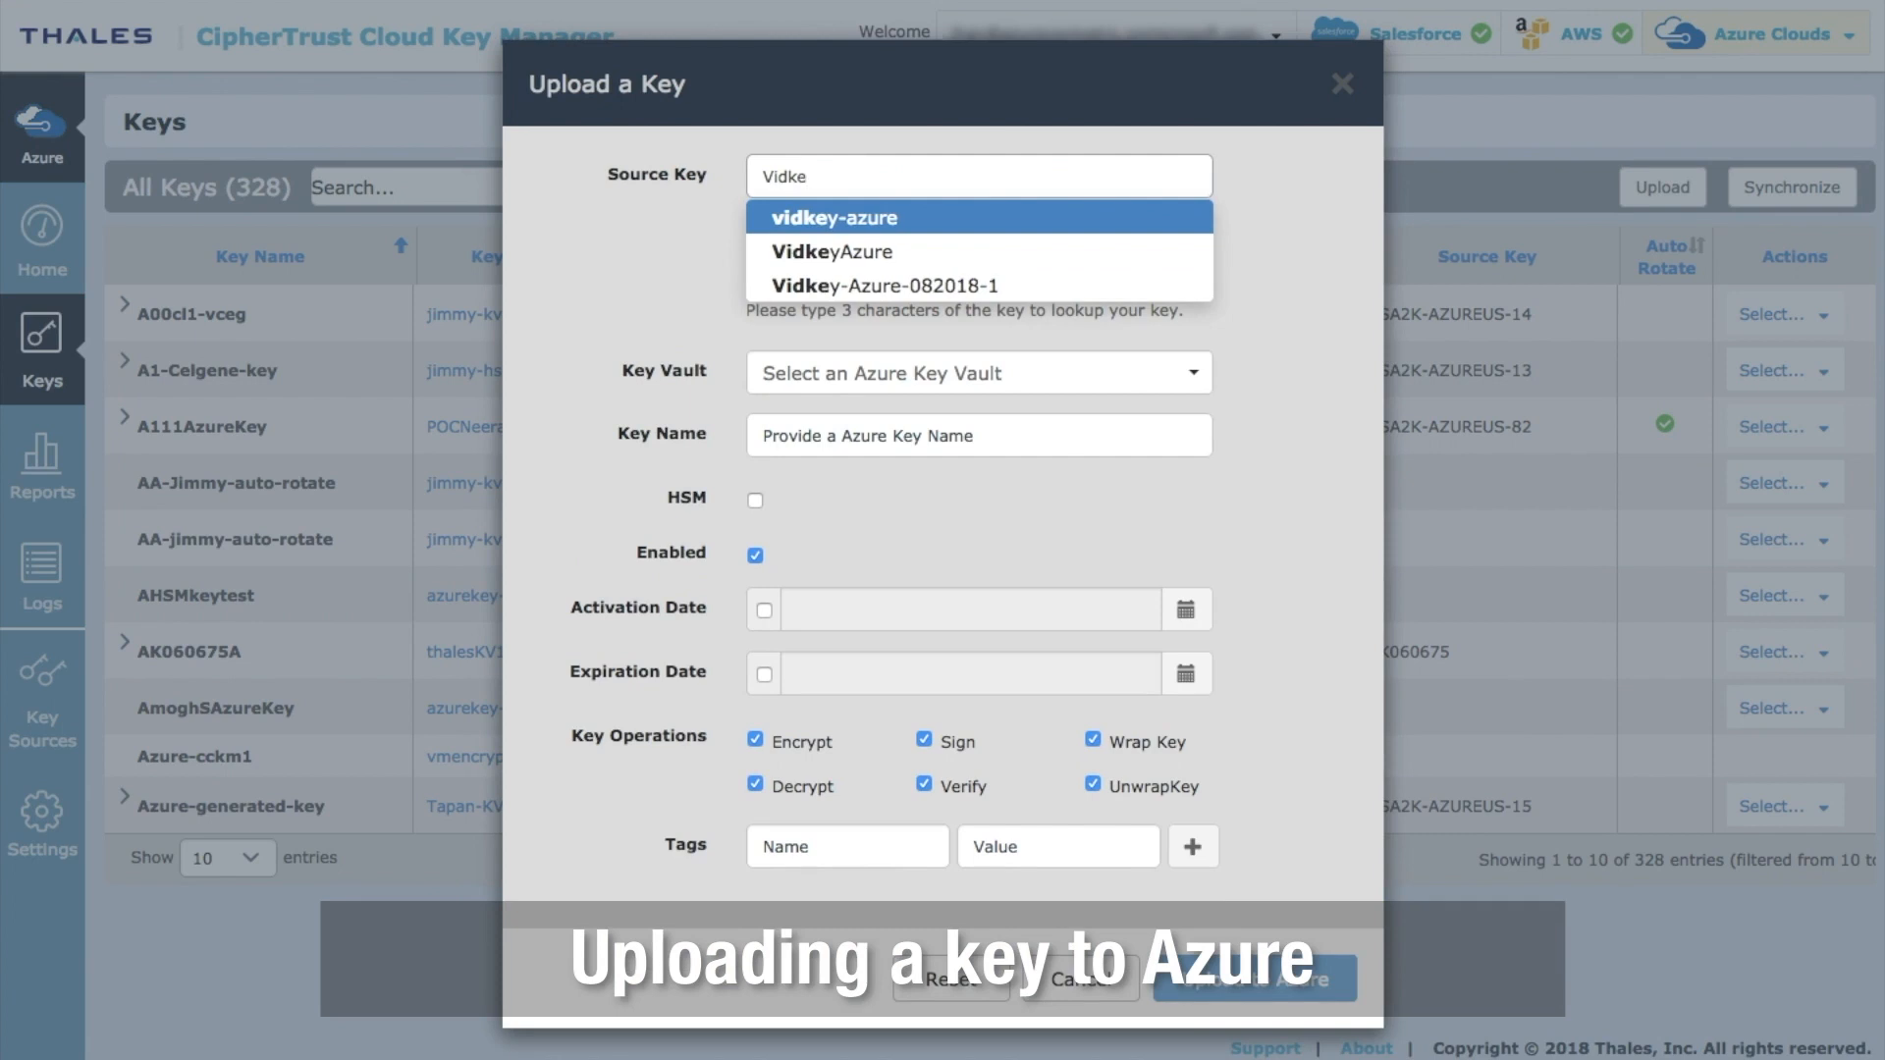
{"action": "left_click", "coordinate": [959, 285]}
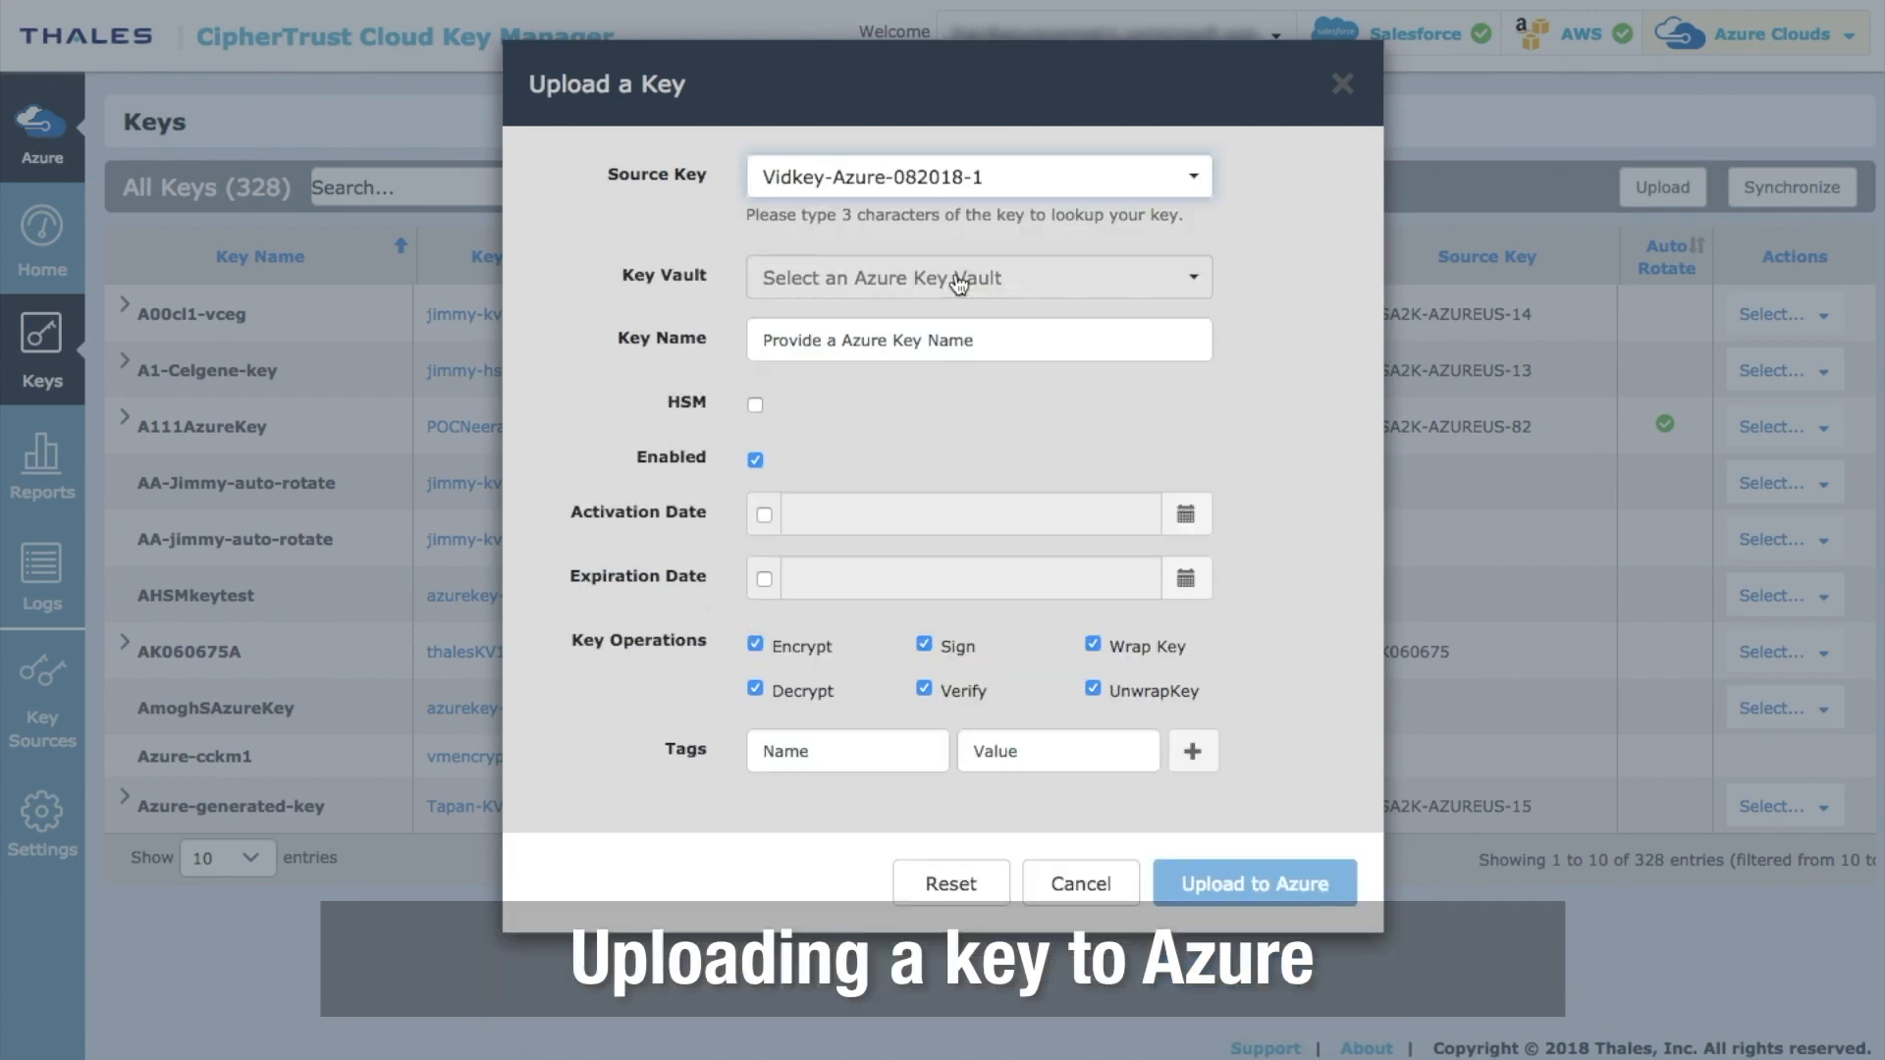
Step: Choose the thales key vault, name the key VidkeyAzure082018-1-A, and upload it to Azure
{"action": "left_click", "coordinate": [1100, 276]}
{"action": "scroll", "coordinate": [1047, 363], "scroll_direction": "down", "scroll_amount": 5}
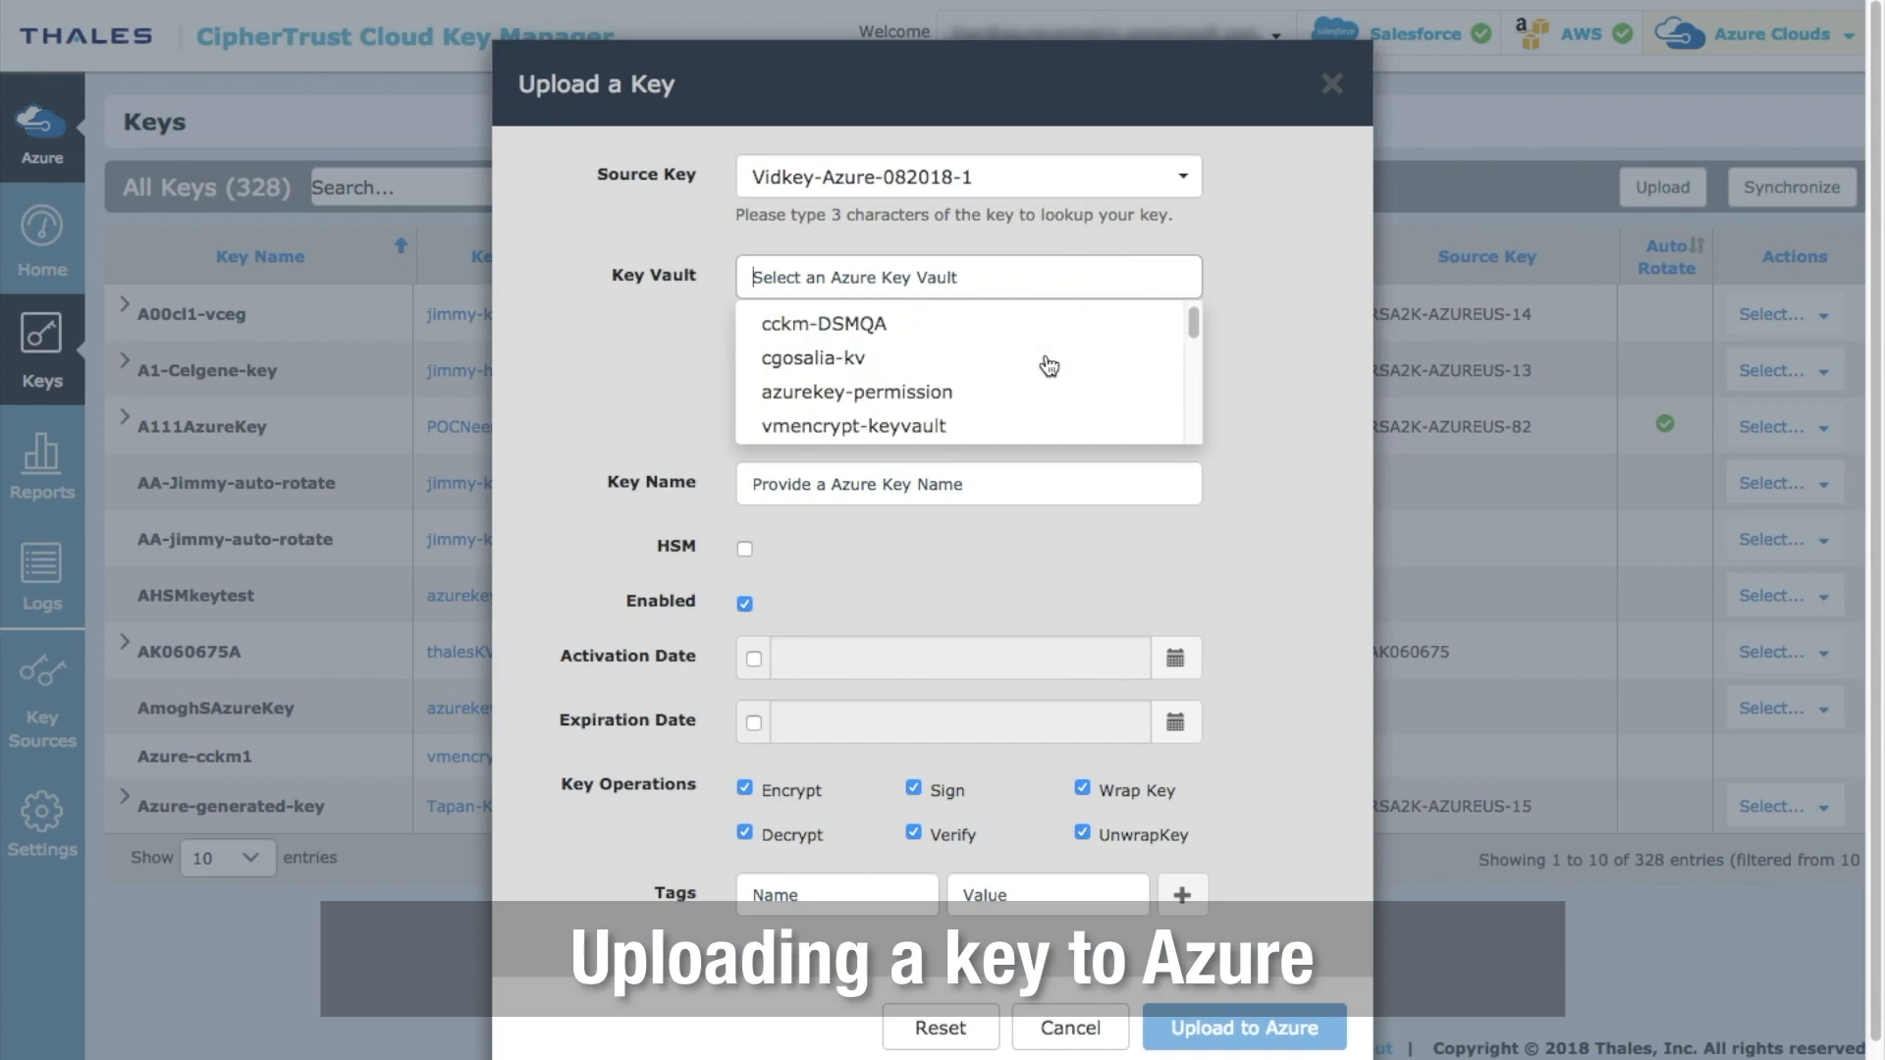
{"action": "scroll", "coordinate": [1049, 366], "scroll_direction": "down", "scroll_amount": 4}
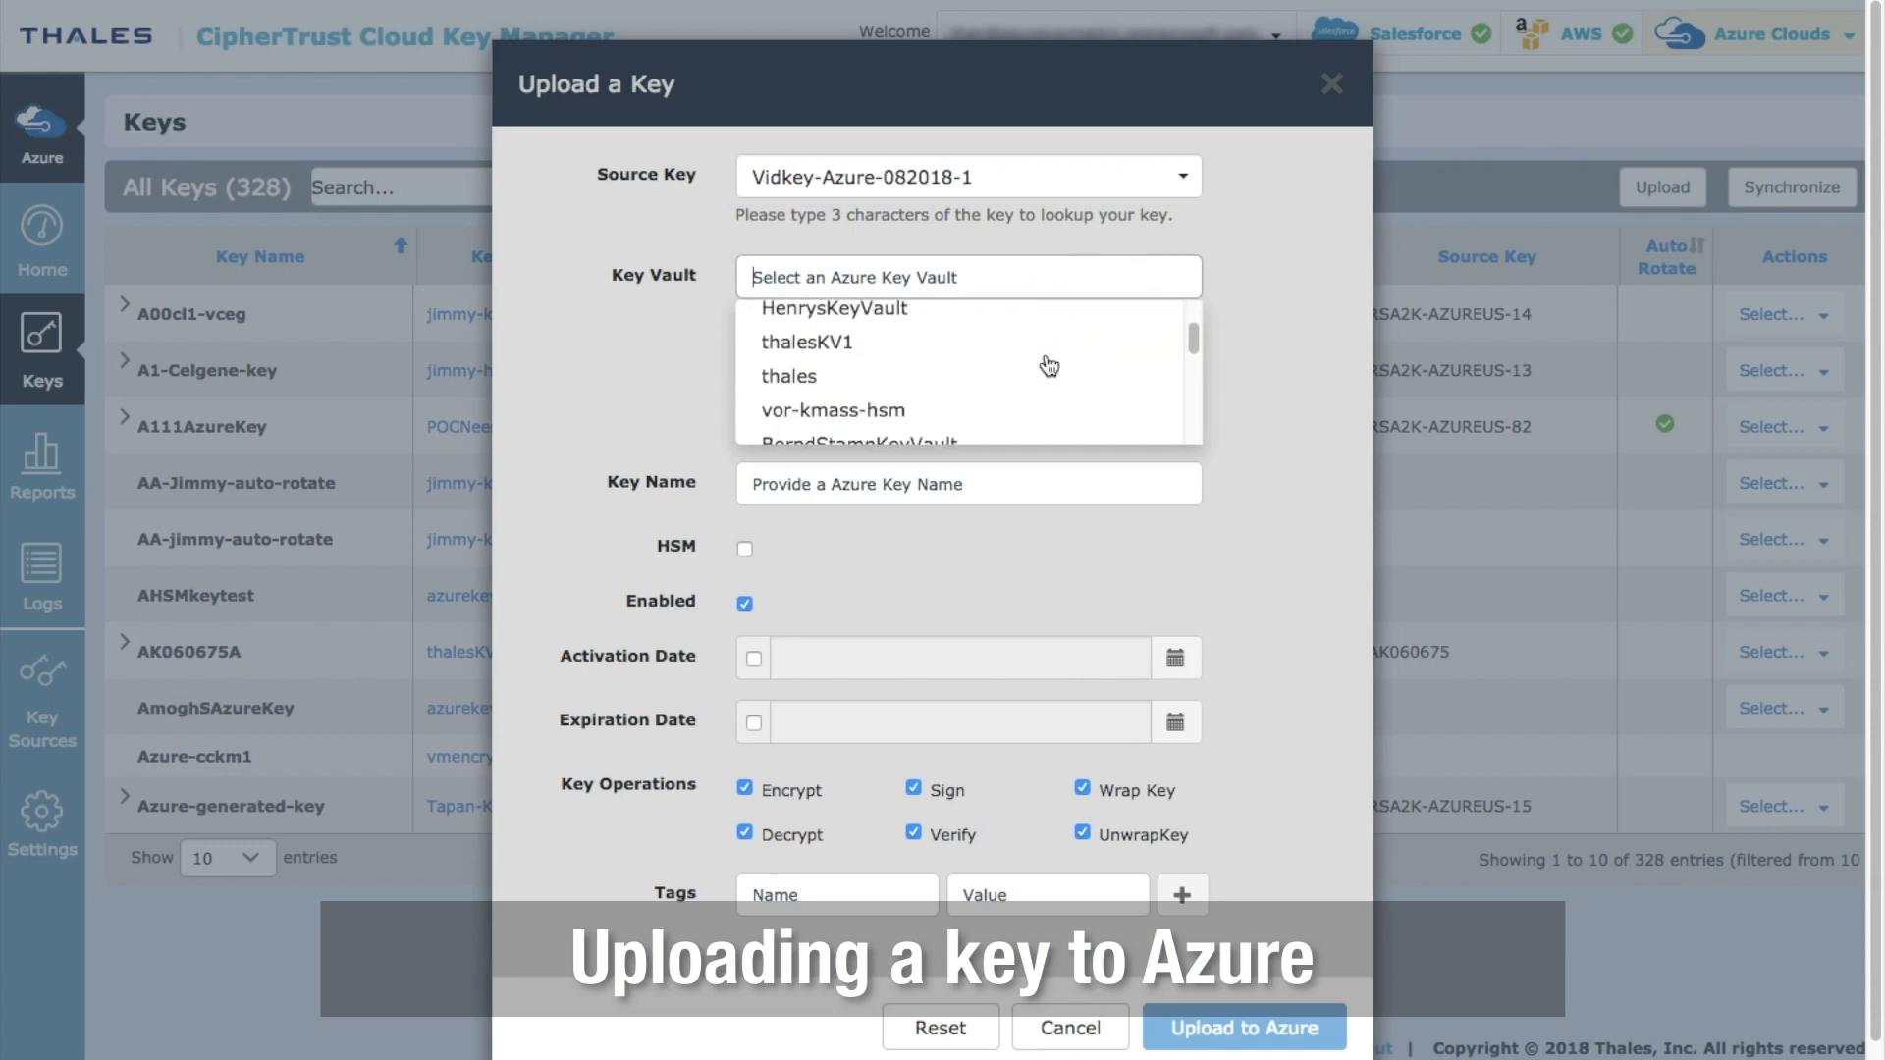
{"action": "left_click", "coordinate": [821, 363]}
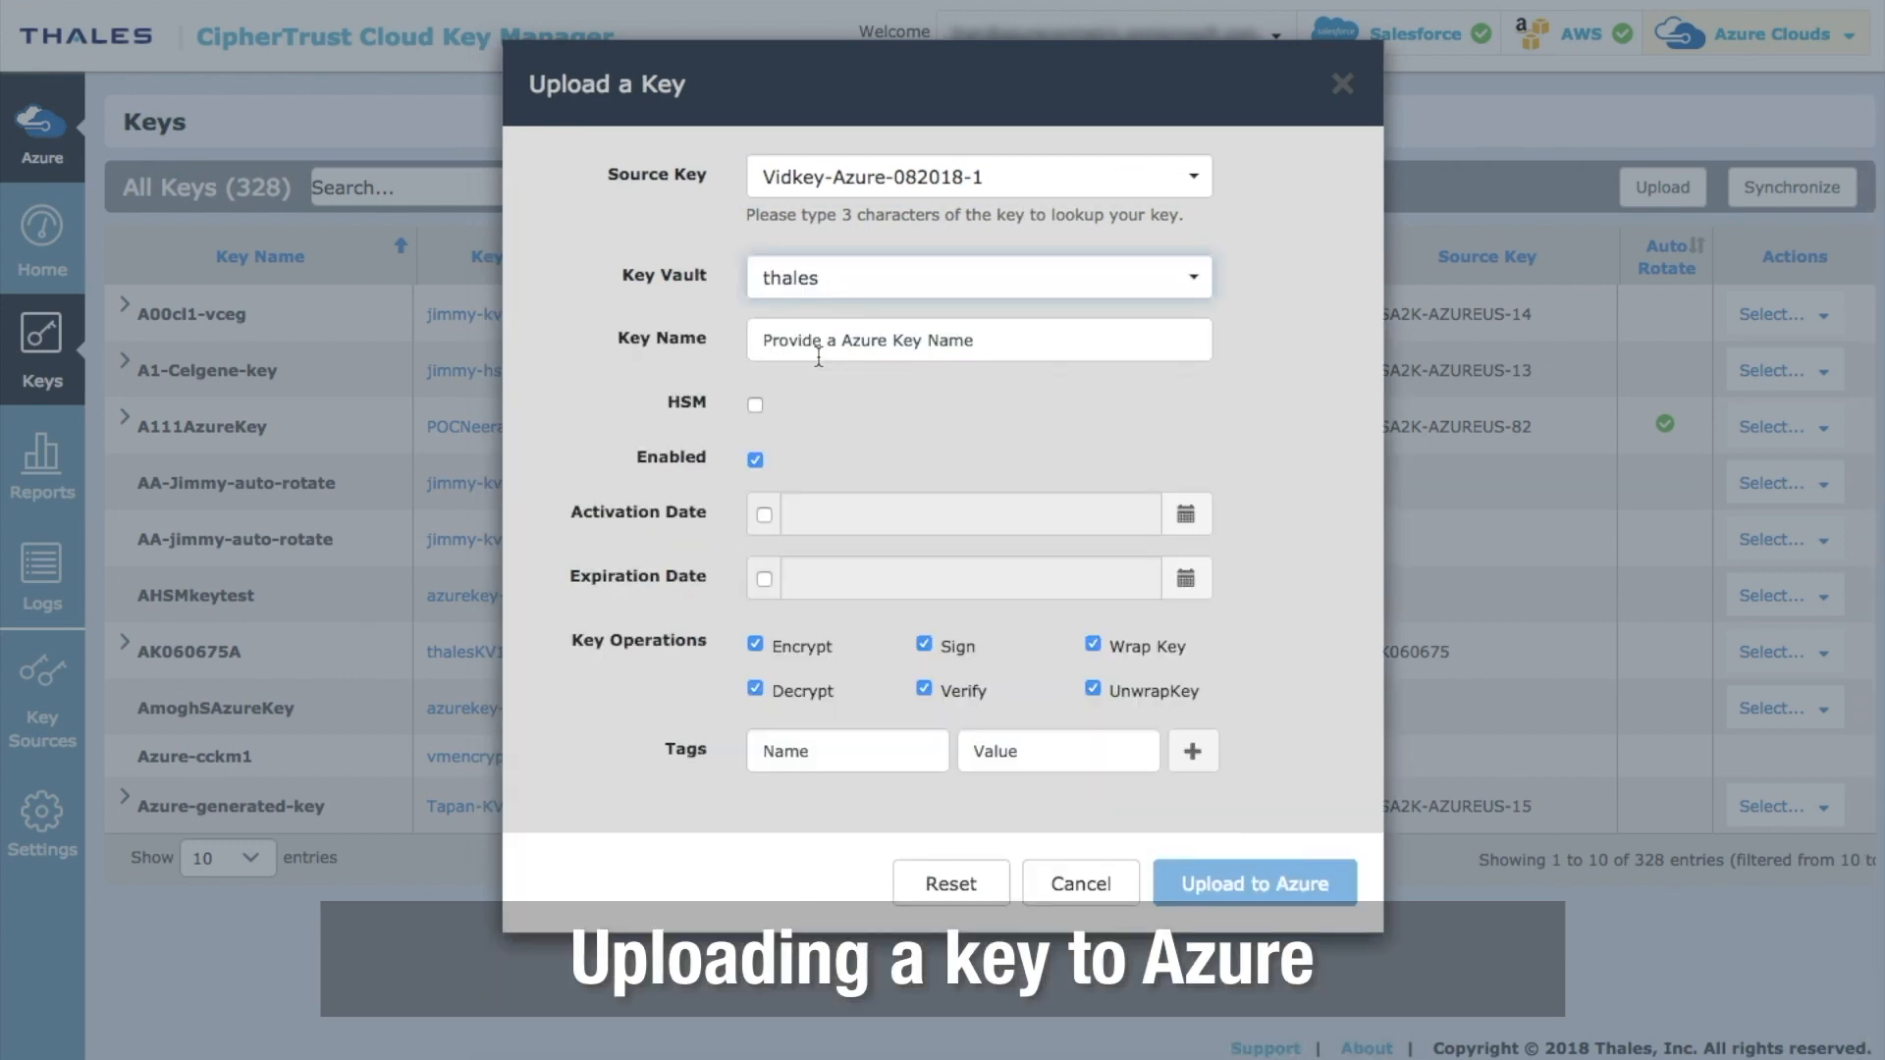
{"action": "left_click", "coordinate": [918, 351]}
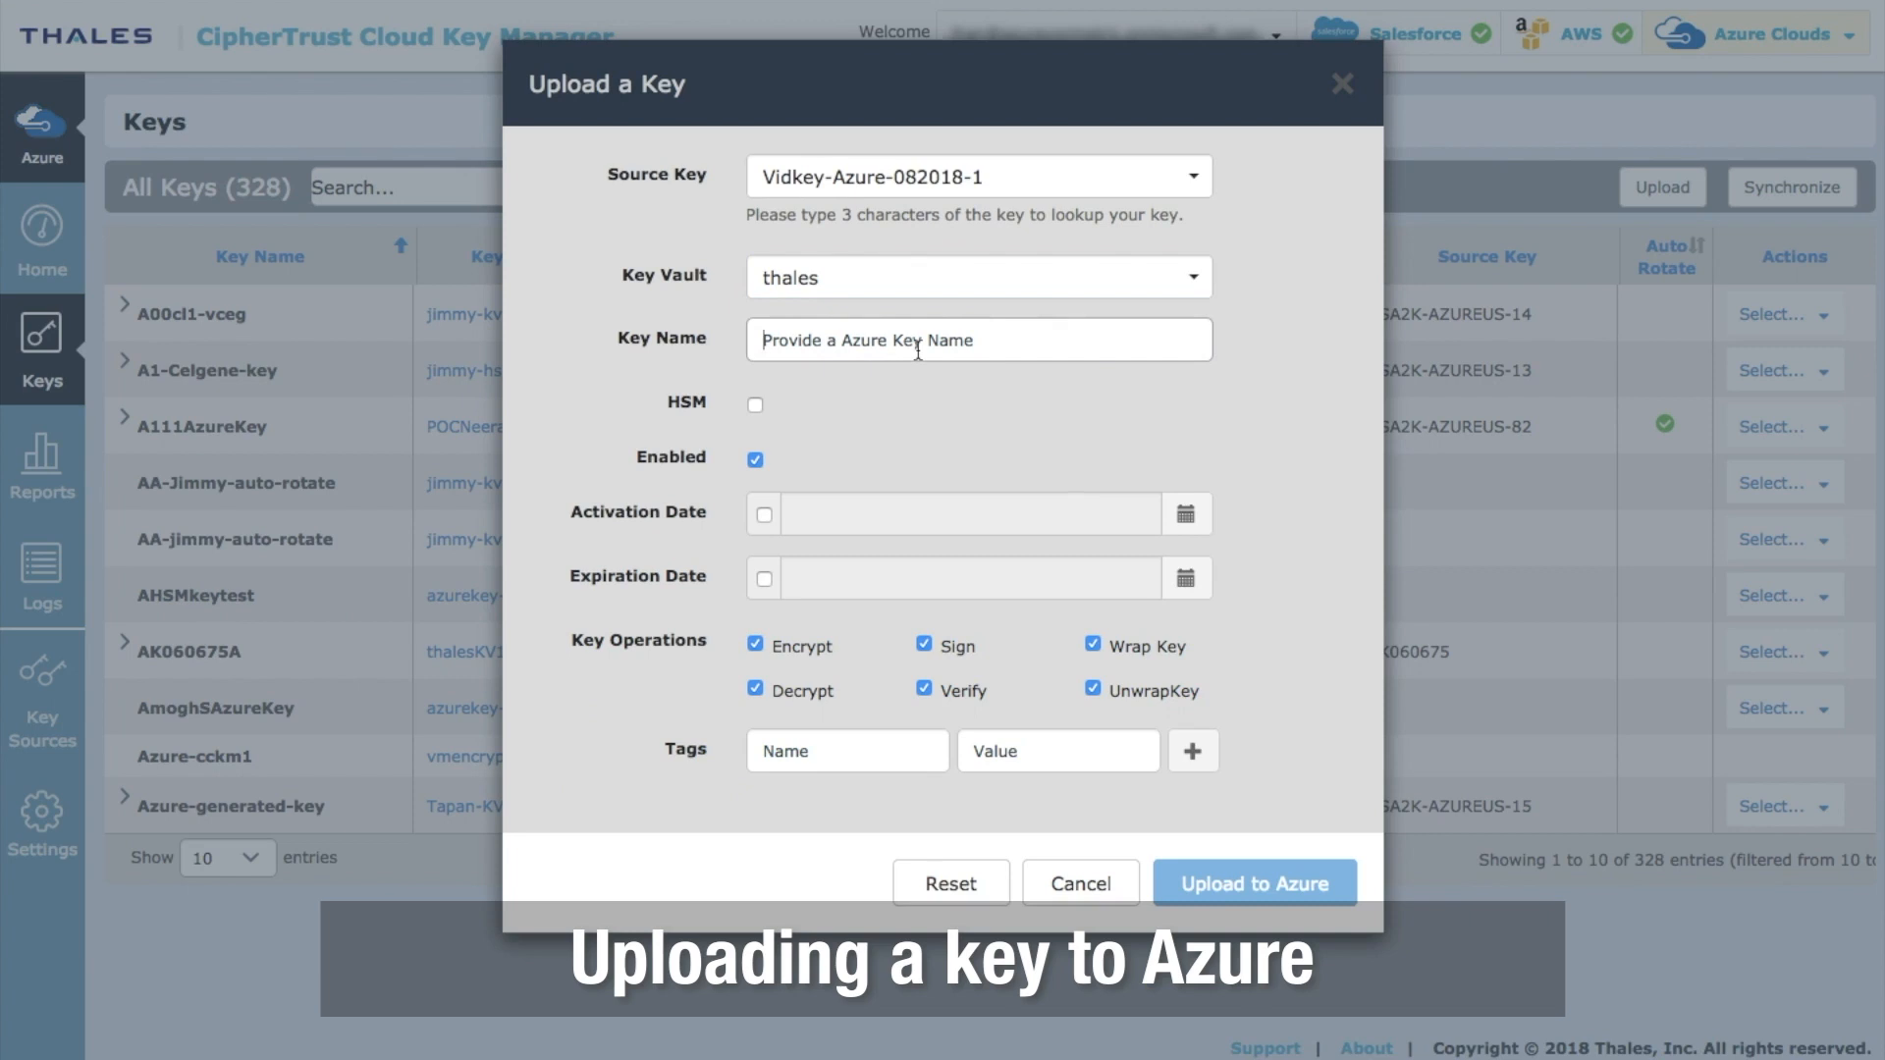
{"action": "type", "text": "VidkeyAzure082018-1-A"}
{"action": "left_click", "coordinate": [1225, 888]}
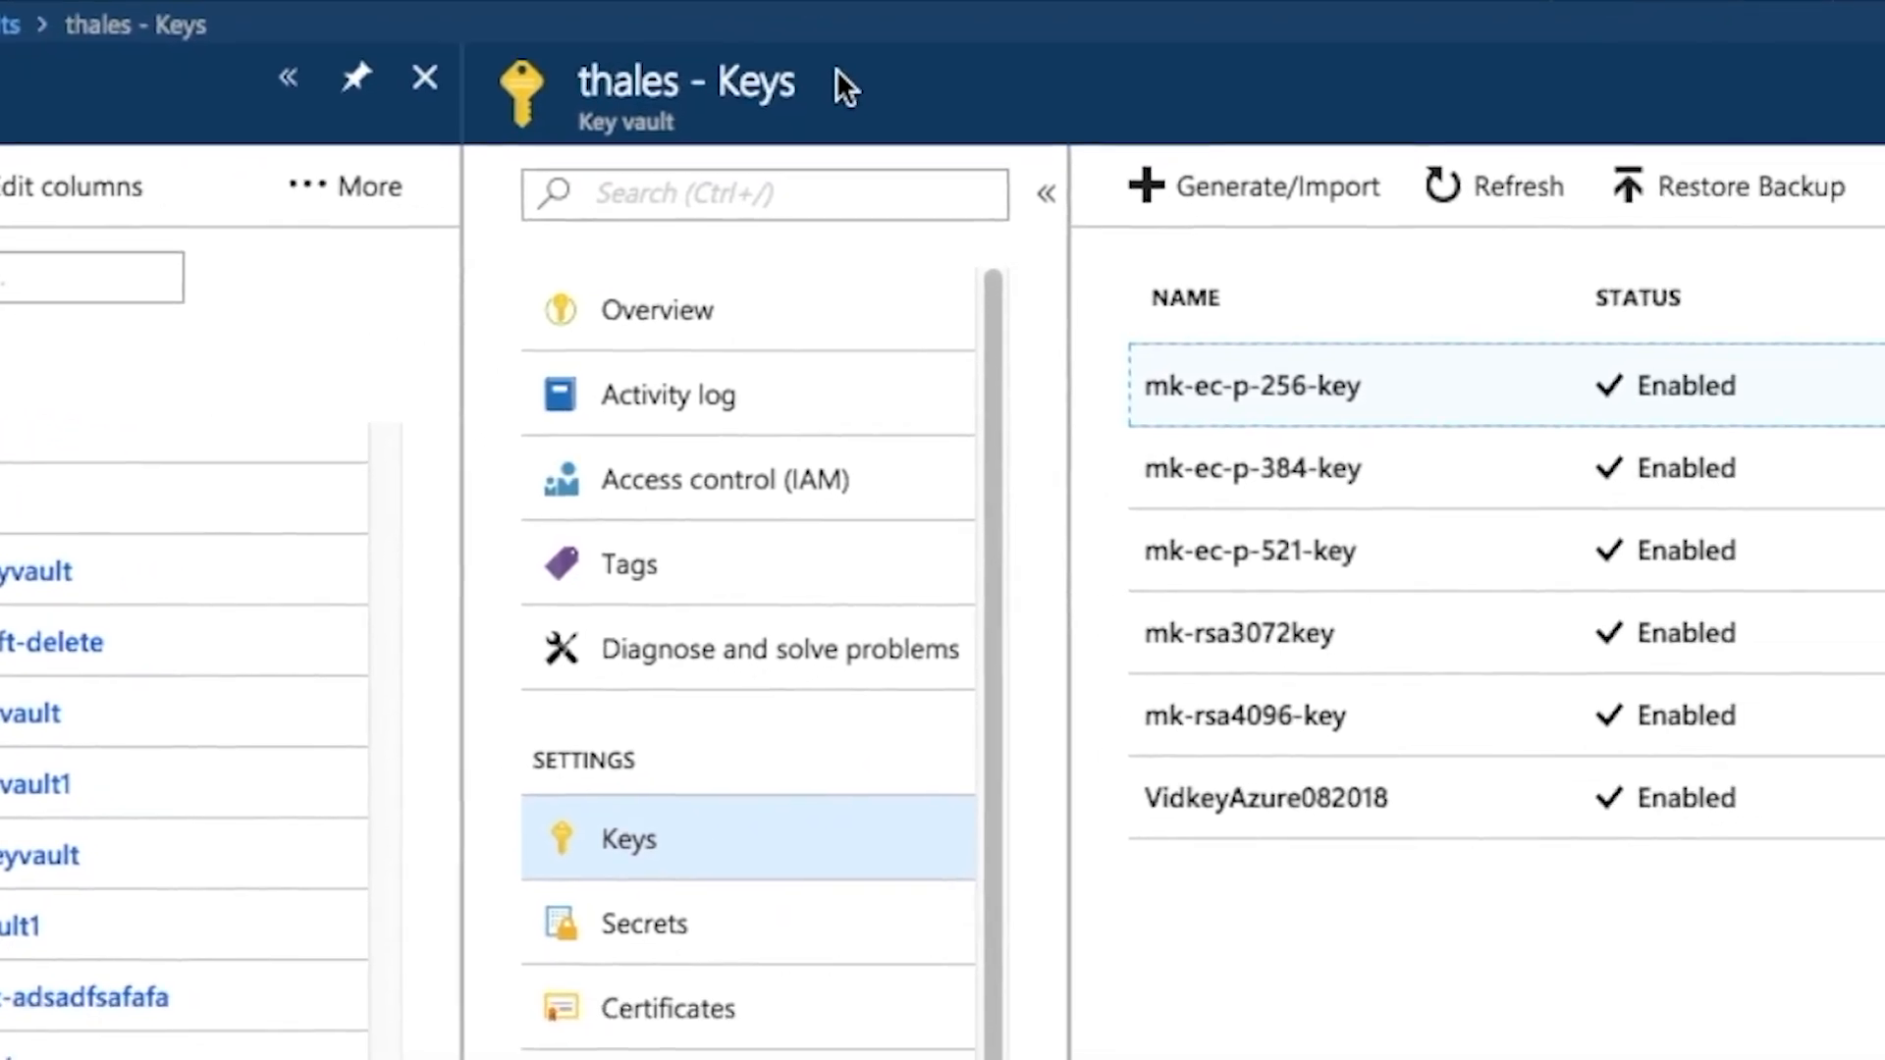
{"action": "left_click", "coordinate": [894, 88]}
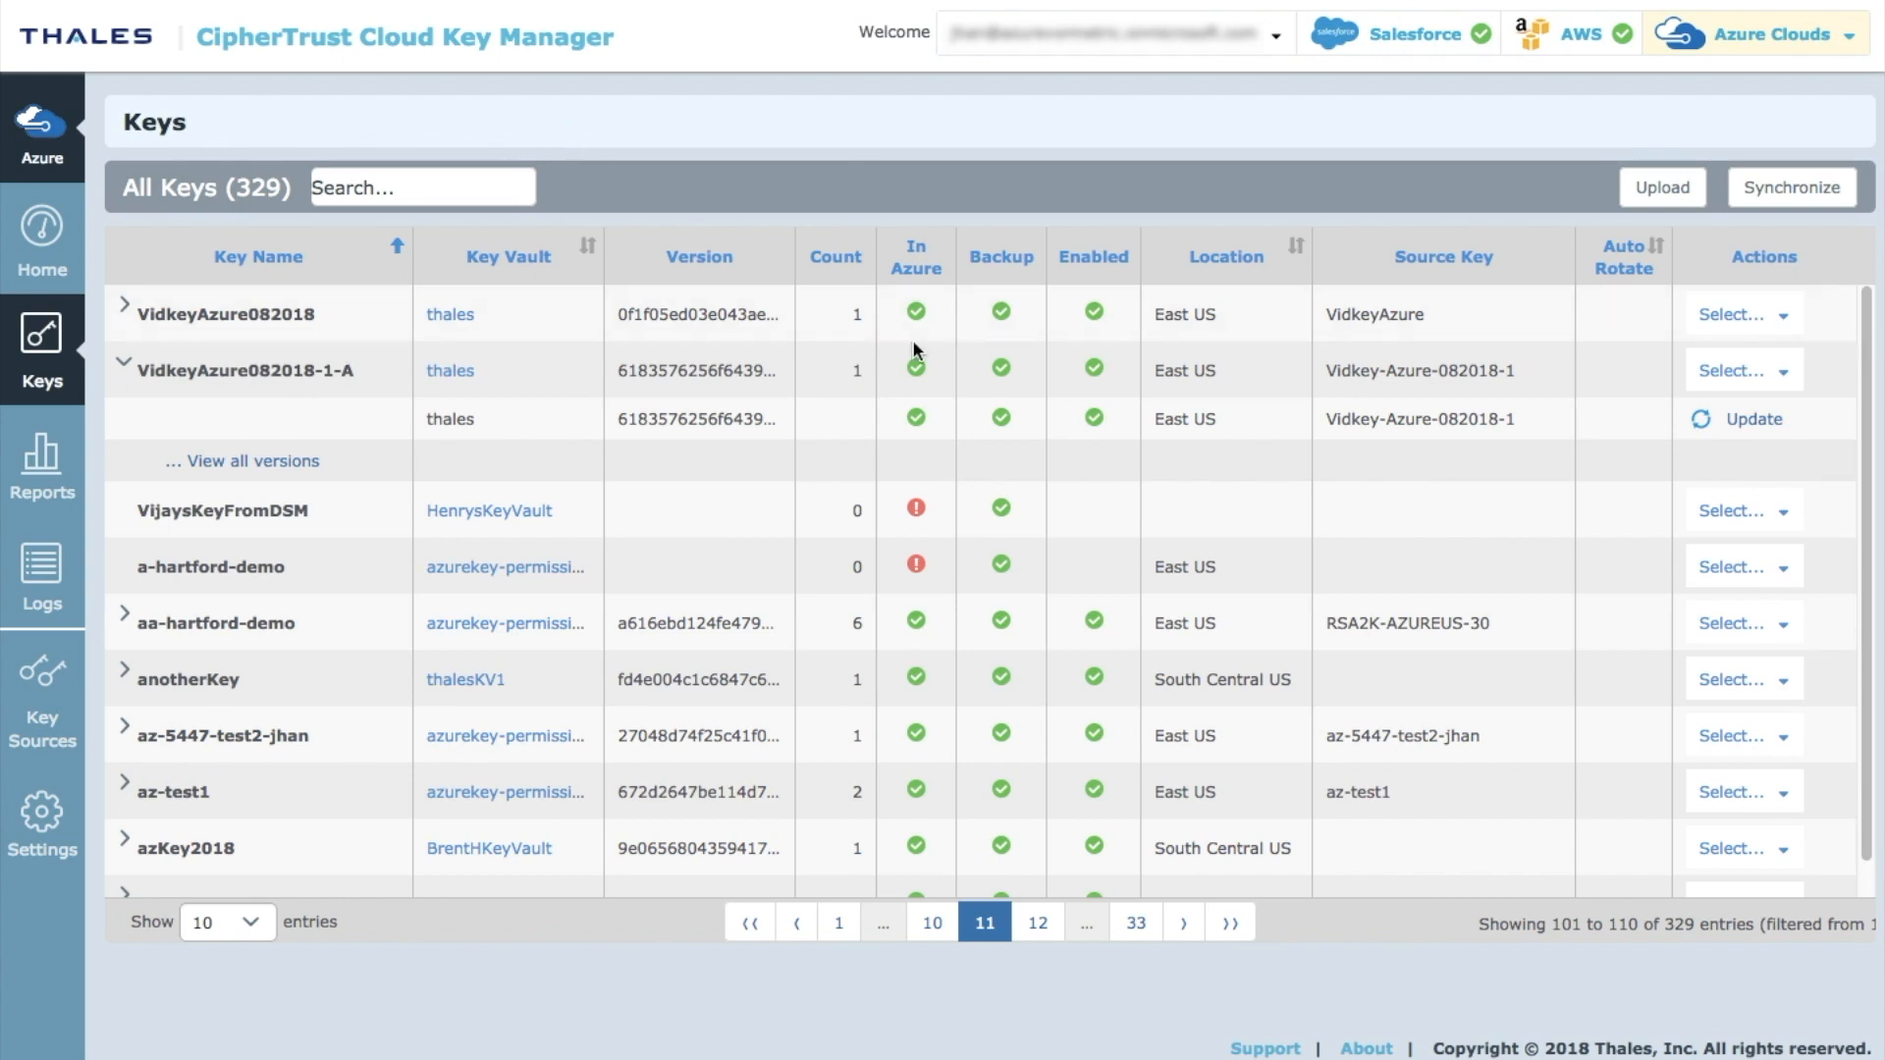
Step: Delete key VidkeyAzure082018-1-A from Azure with the confirmation text "I wish to delete the key." and refresh the thales vault's key list in the Azure portal
{"action": "left_click", "coordinate": [1783, 389]}
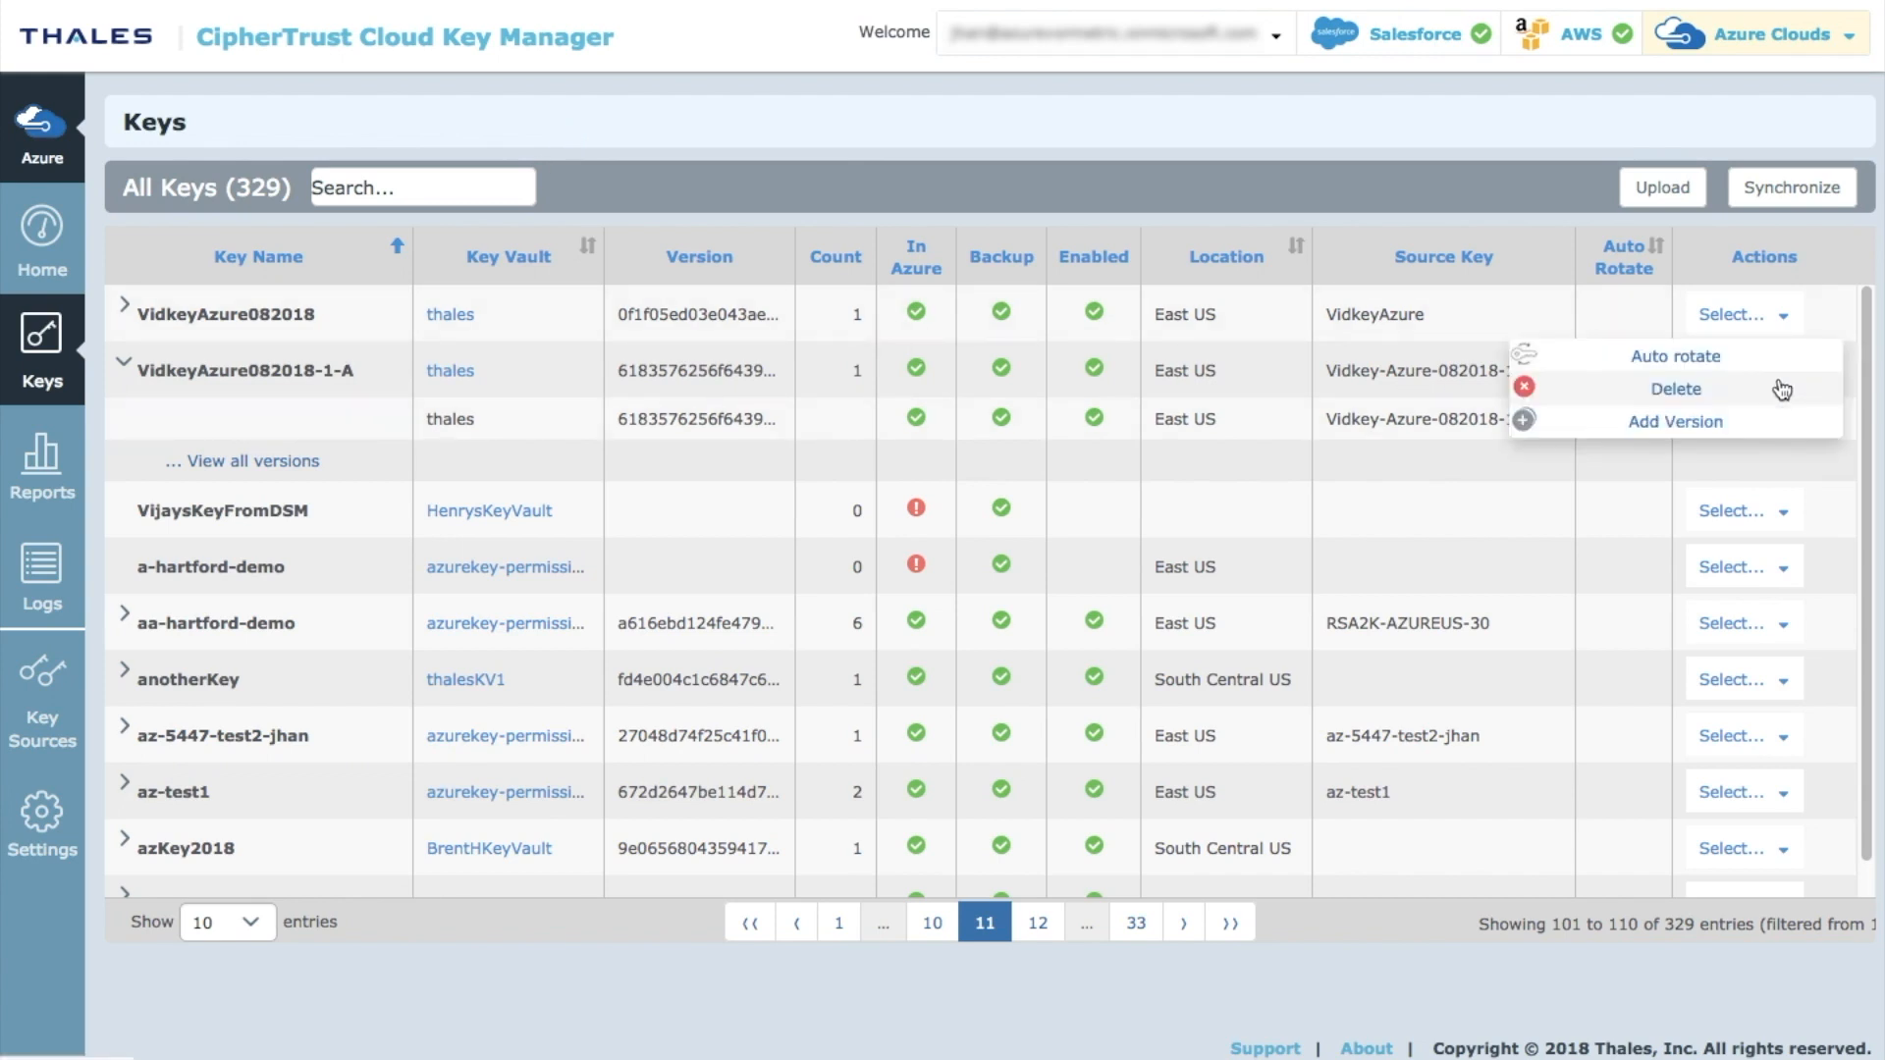
{"action": "left_click", "coordinate": [1685, 391]}
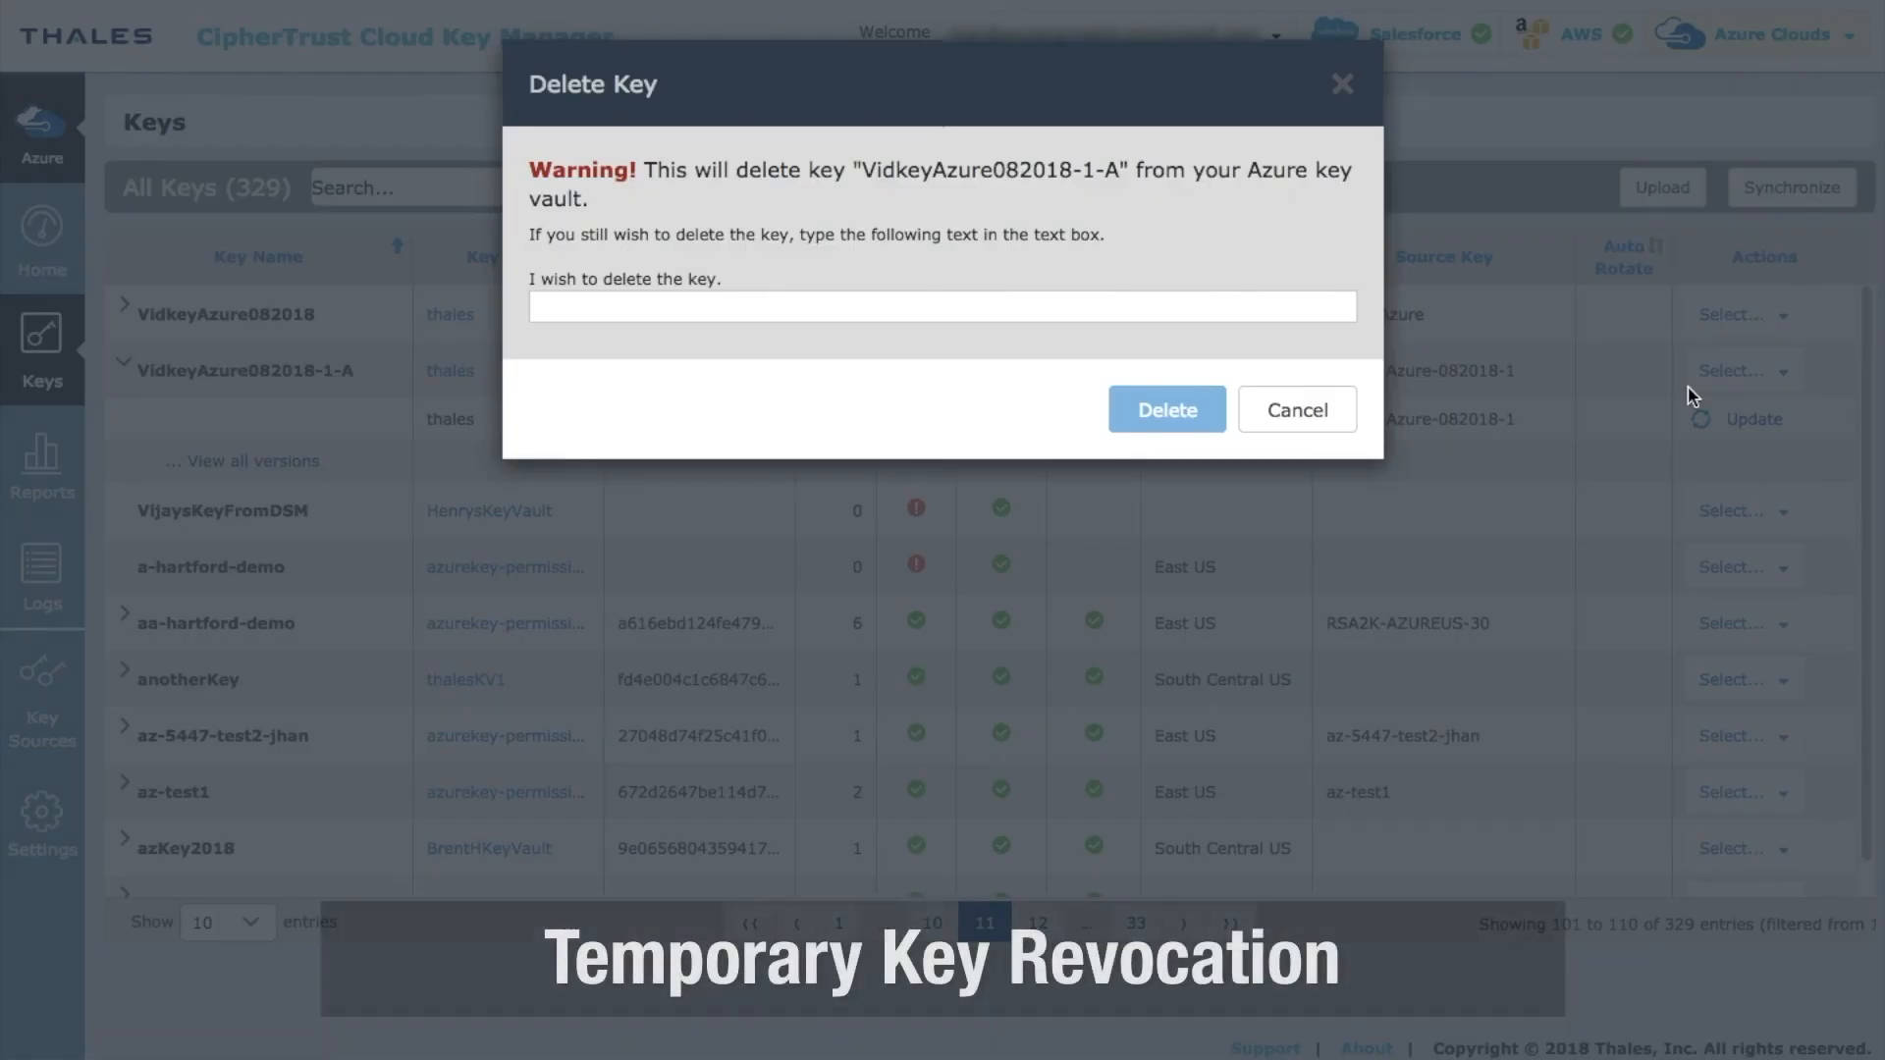
{"action": "left_click", "coordinate": [954, 311]}
{"action": "triple_click", "coordinate": [701, 276]}
{"action": "key", "text": "ctrl+c"}
{"action": "left_click", "coordinate": [694, 307]}
{"action": "key", "text": "ctrl+v"}
{"action": "left_click", "coordinate": [1204, 422]}
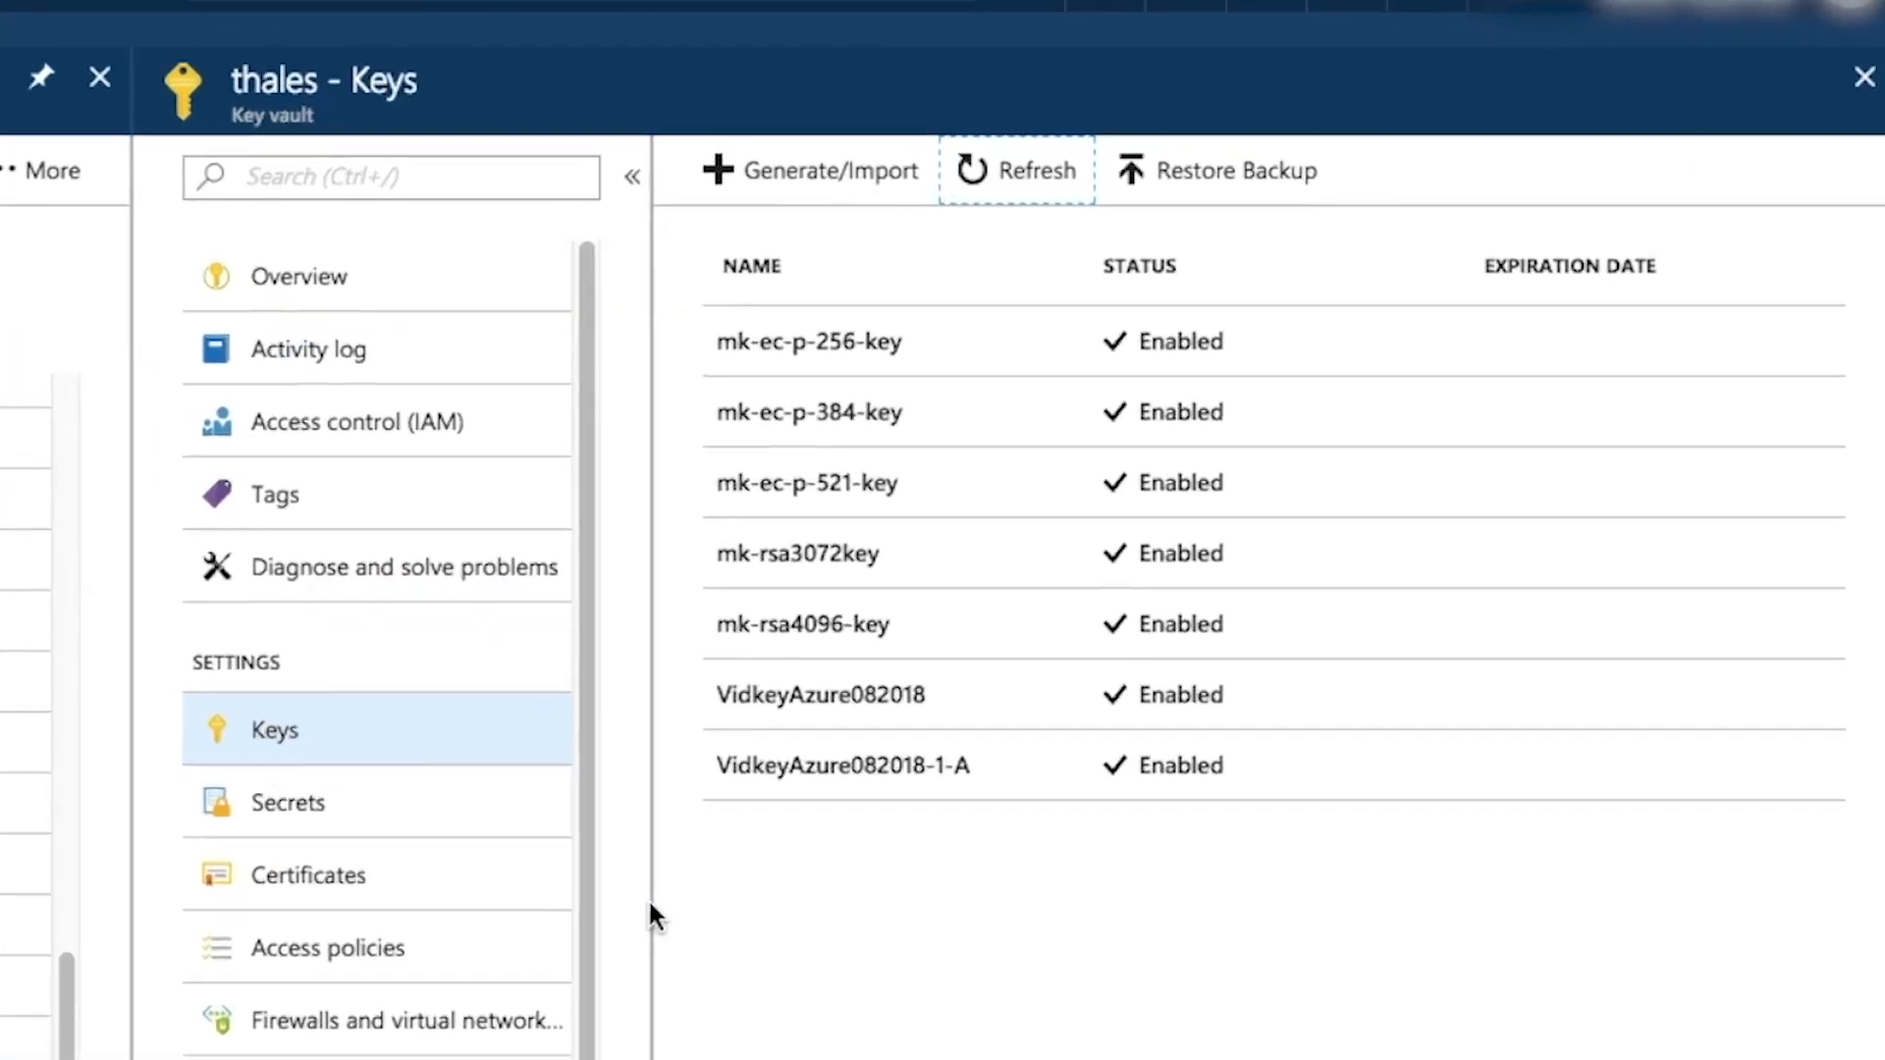
{"action": "left_click", "coordinate": [1020, 176]}
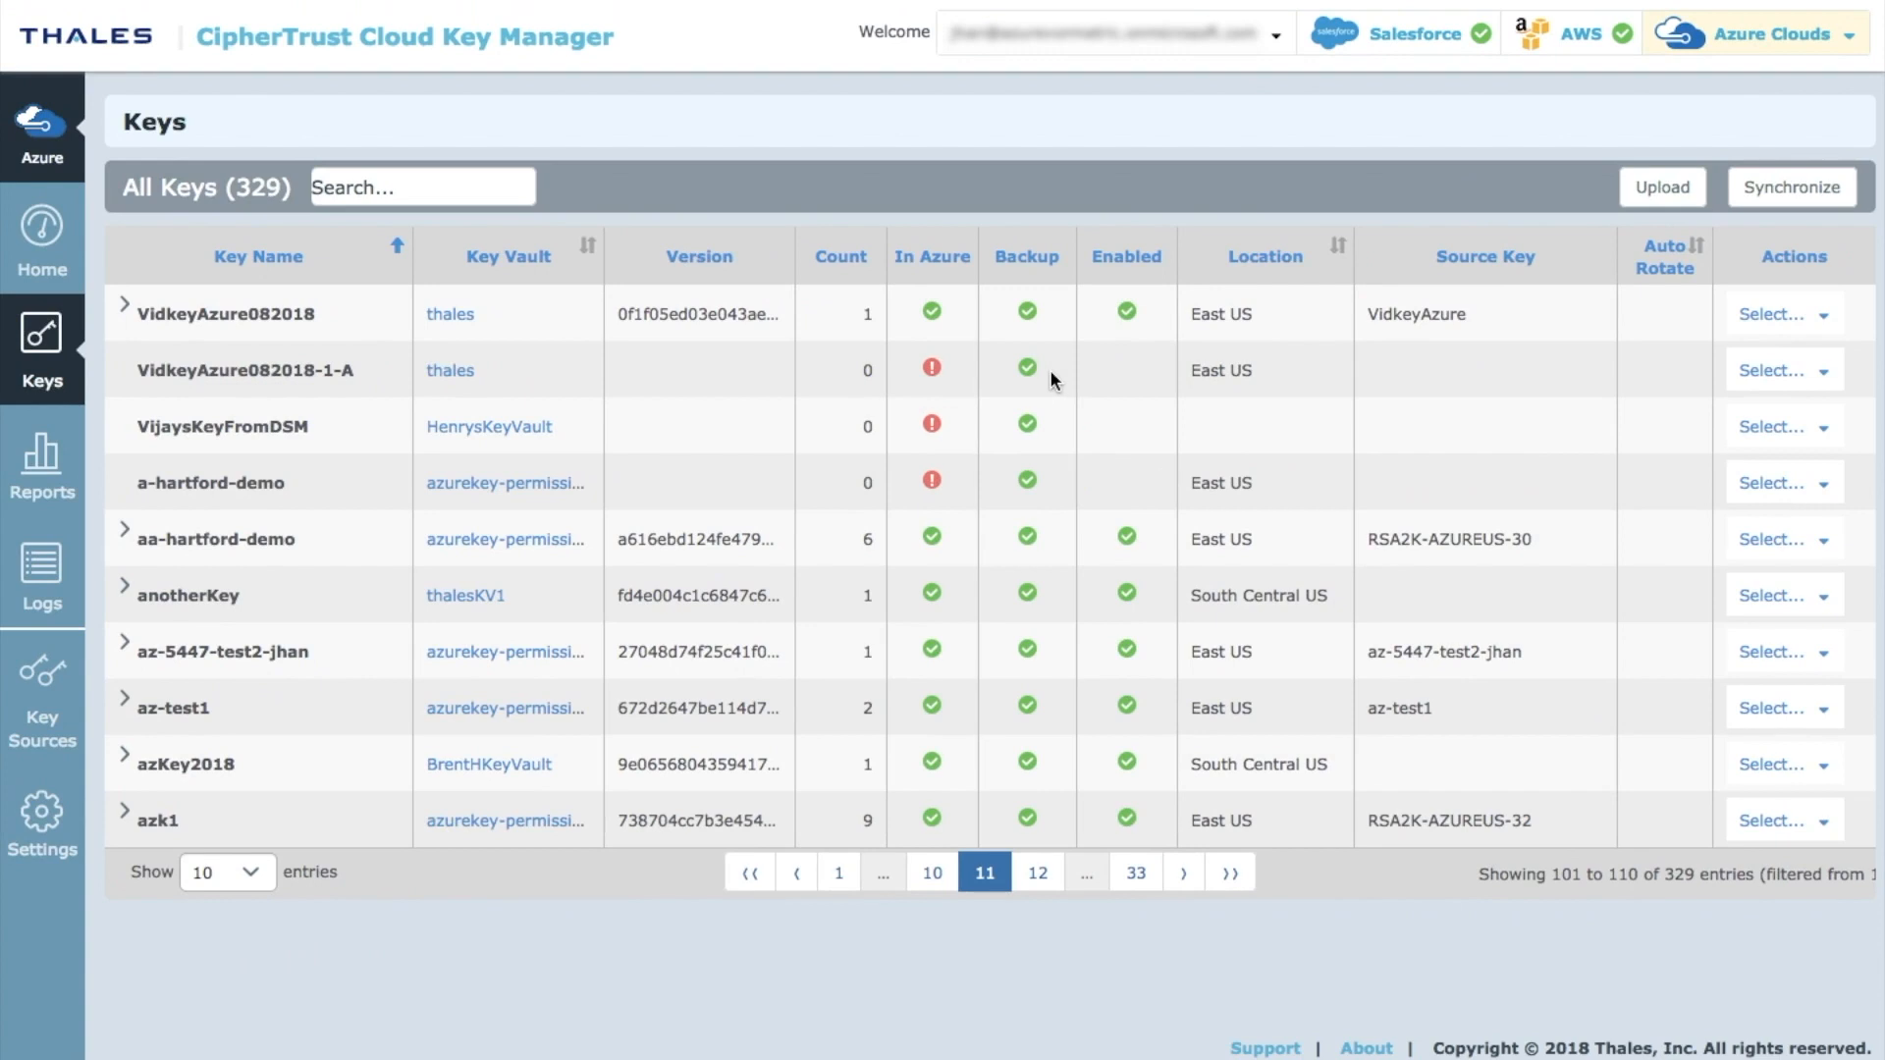
Step: In CipherTrust Cloud Key Manager, restore VidkeyAzure082018-1-A from its backup and refresh the thales vault's key list in the Azure portal
{"action": "left_click", "coordinate": [1781, 375]}
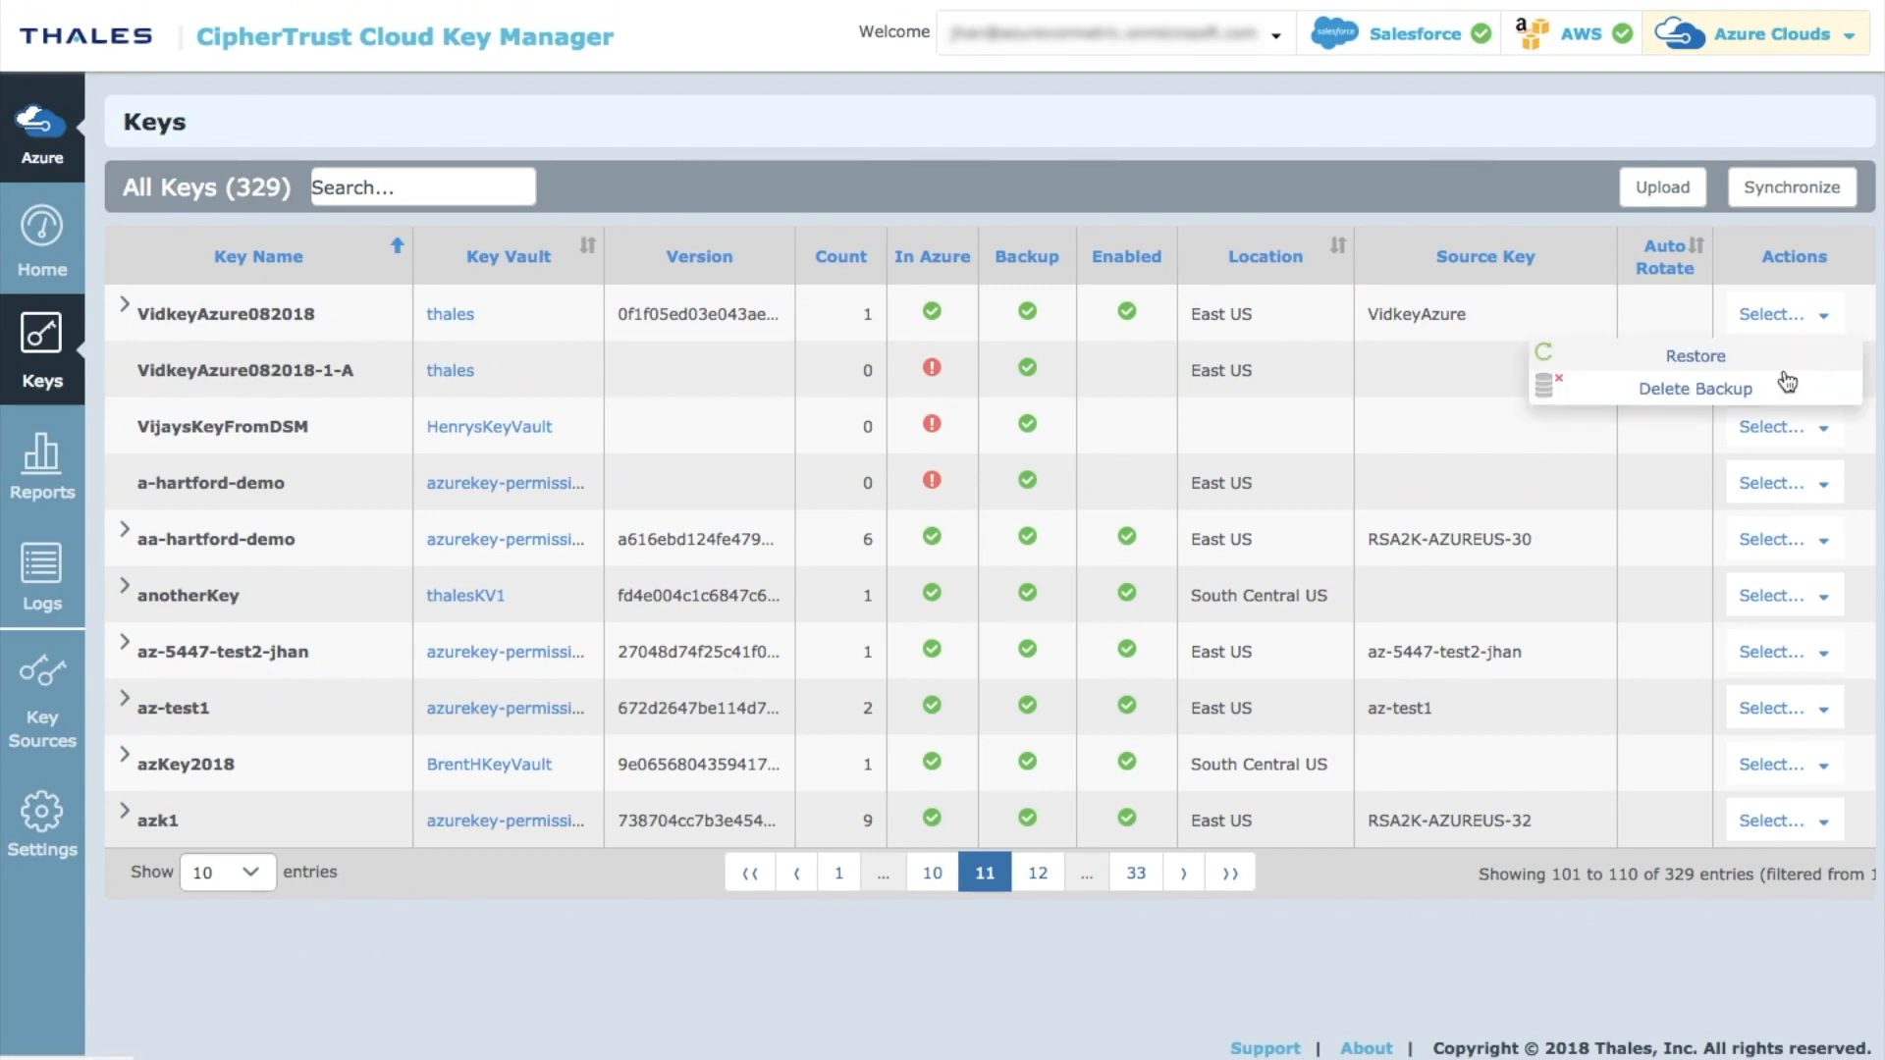
{"action": "left_click", "coordinate": [1688, 355]}
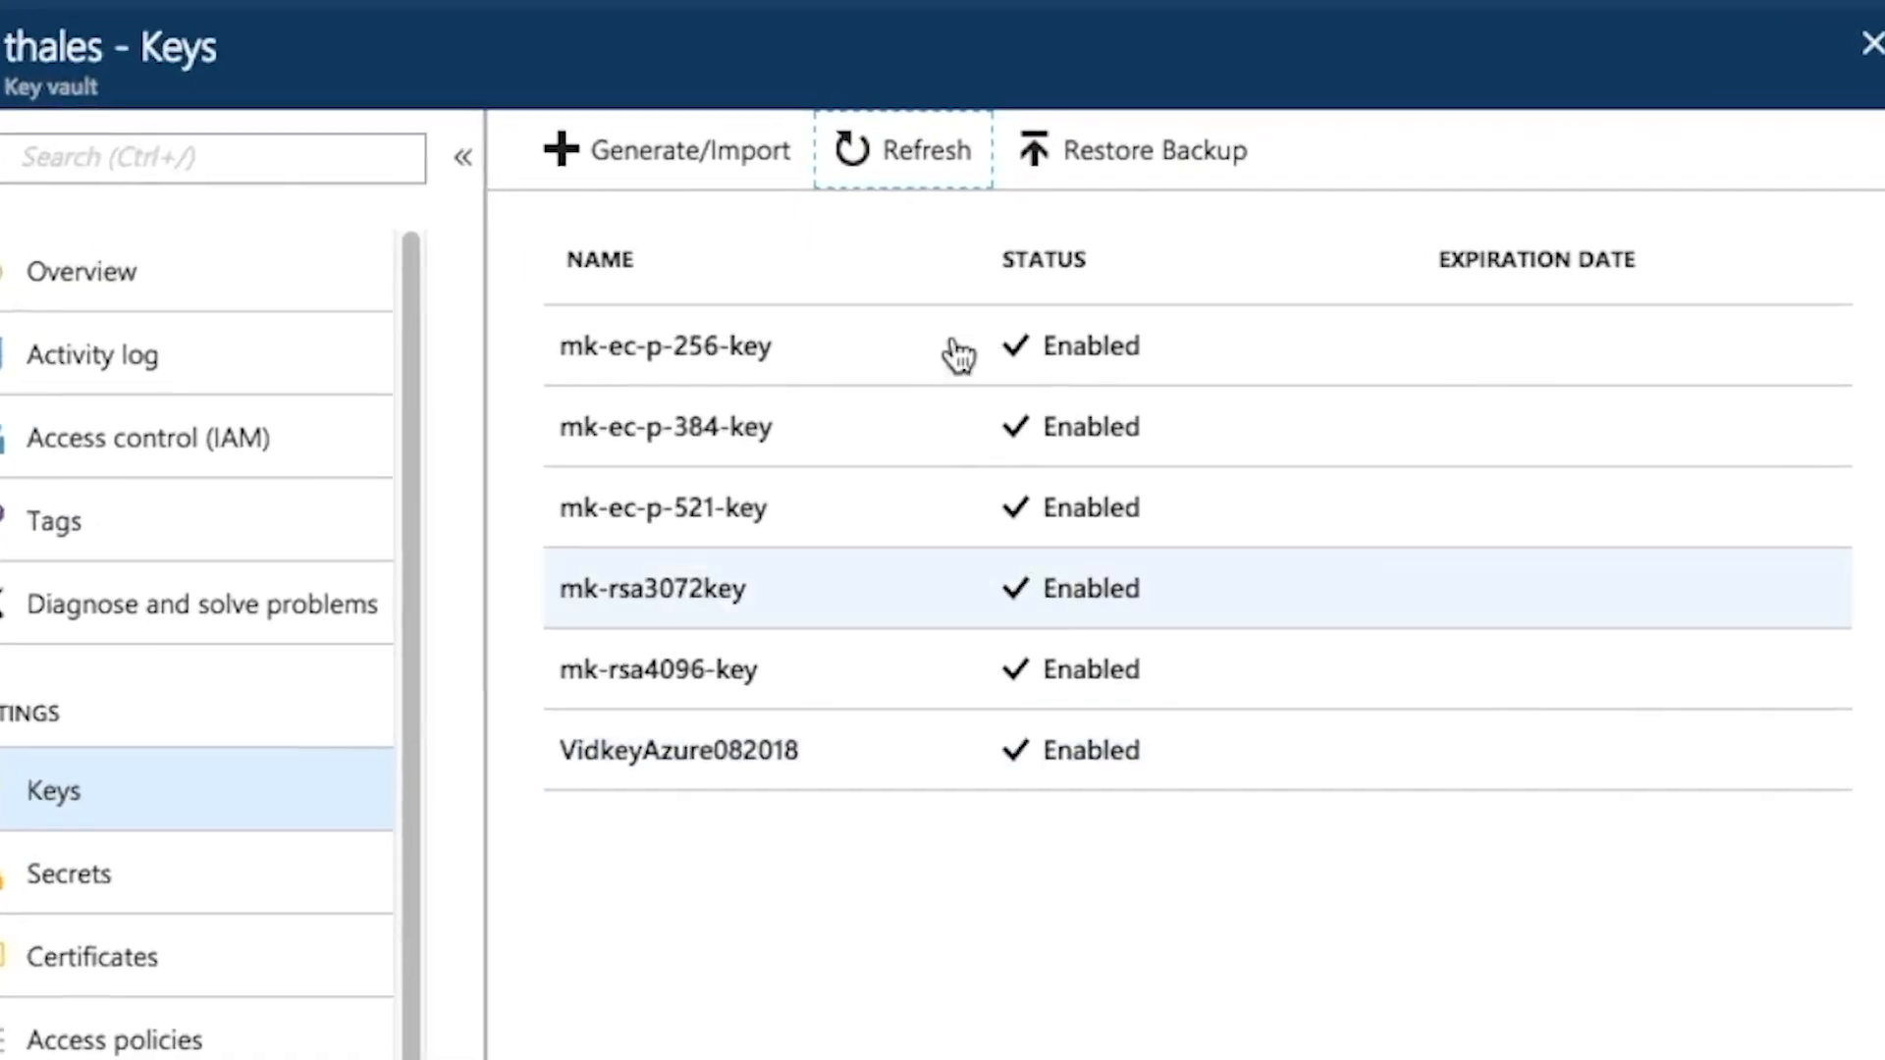
{"action": "left_click", "coordinate": [834, 172]}
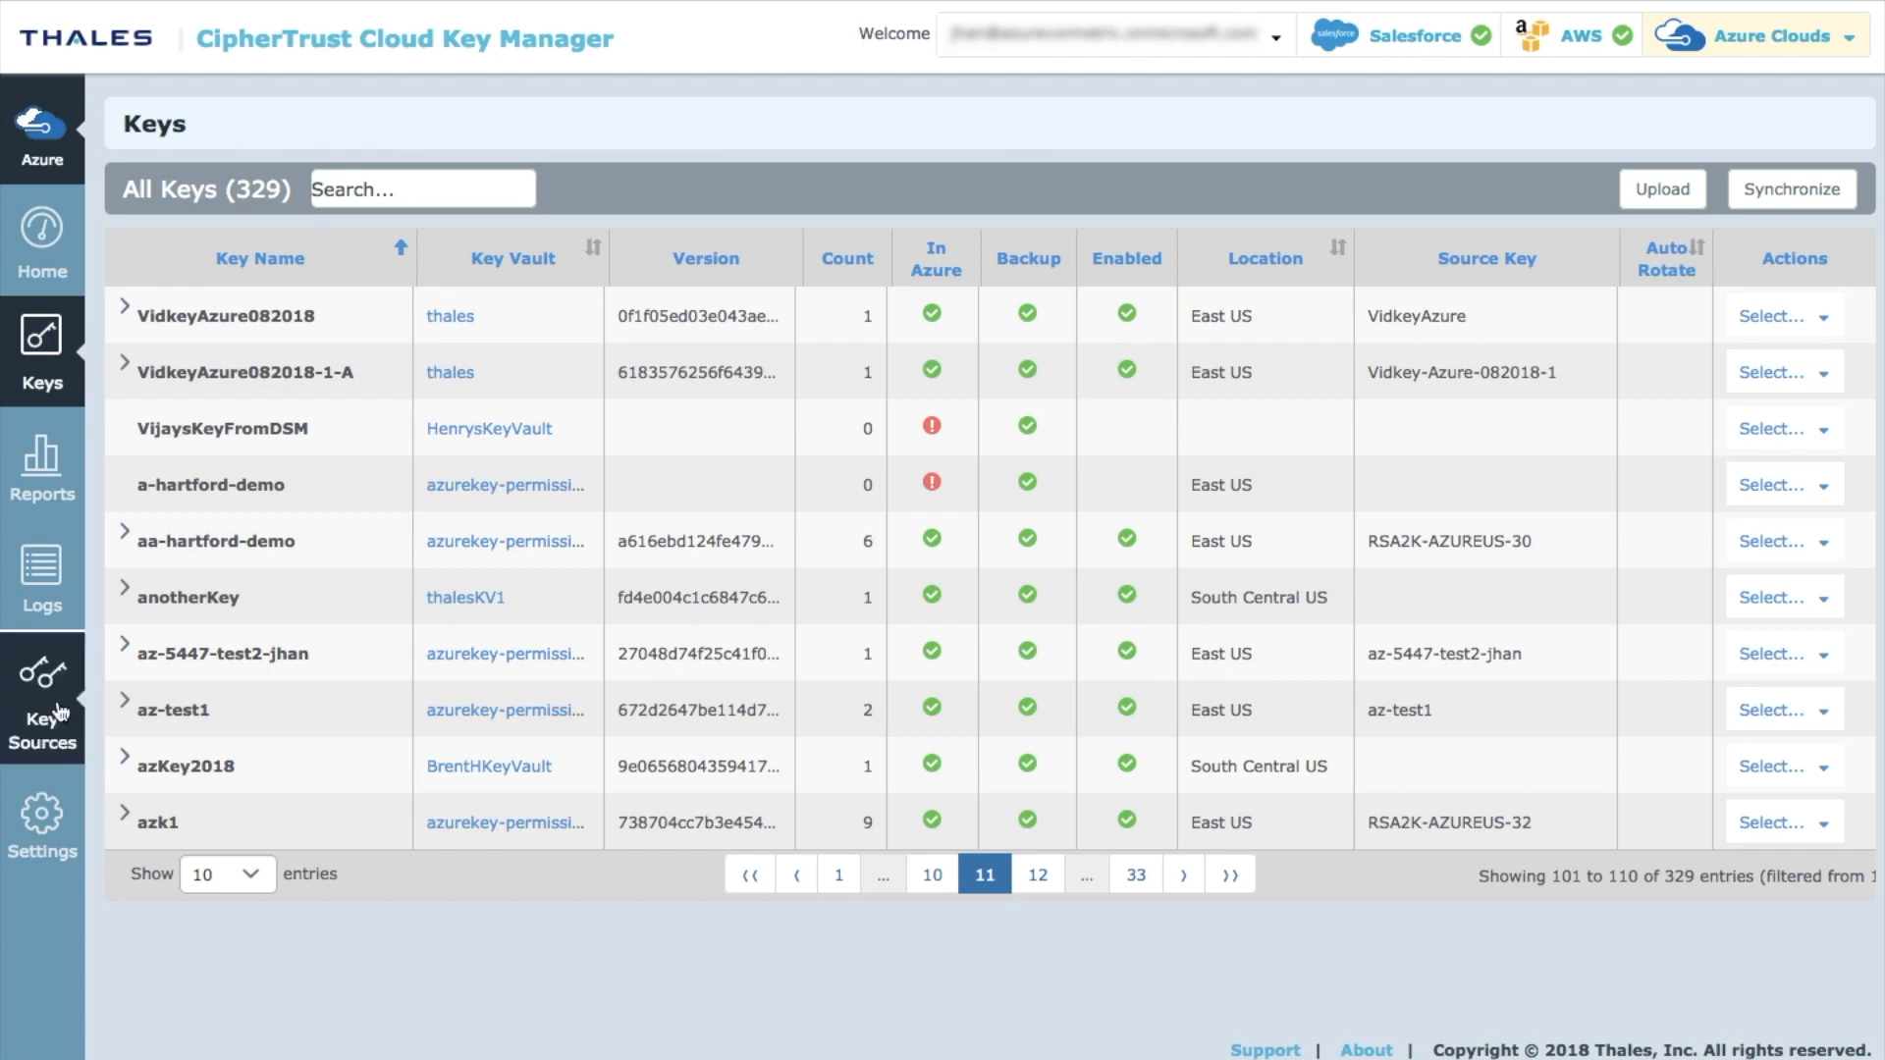
Step: In CipherTrust Cloud Key Manager, examine the automated key rotation schedule in the Azure settings
{"action": "left_click", "coordinate": [41, 817]}
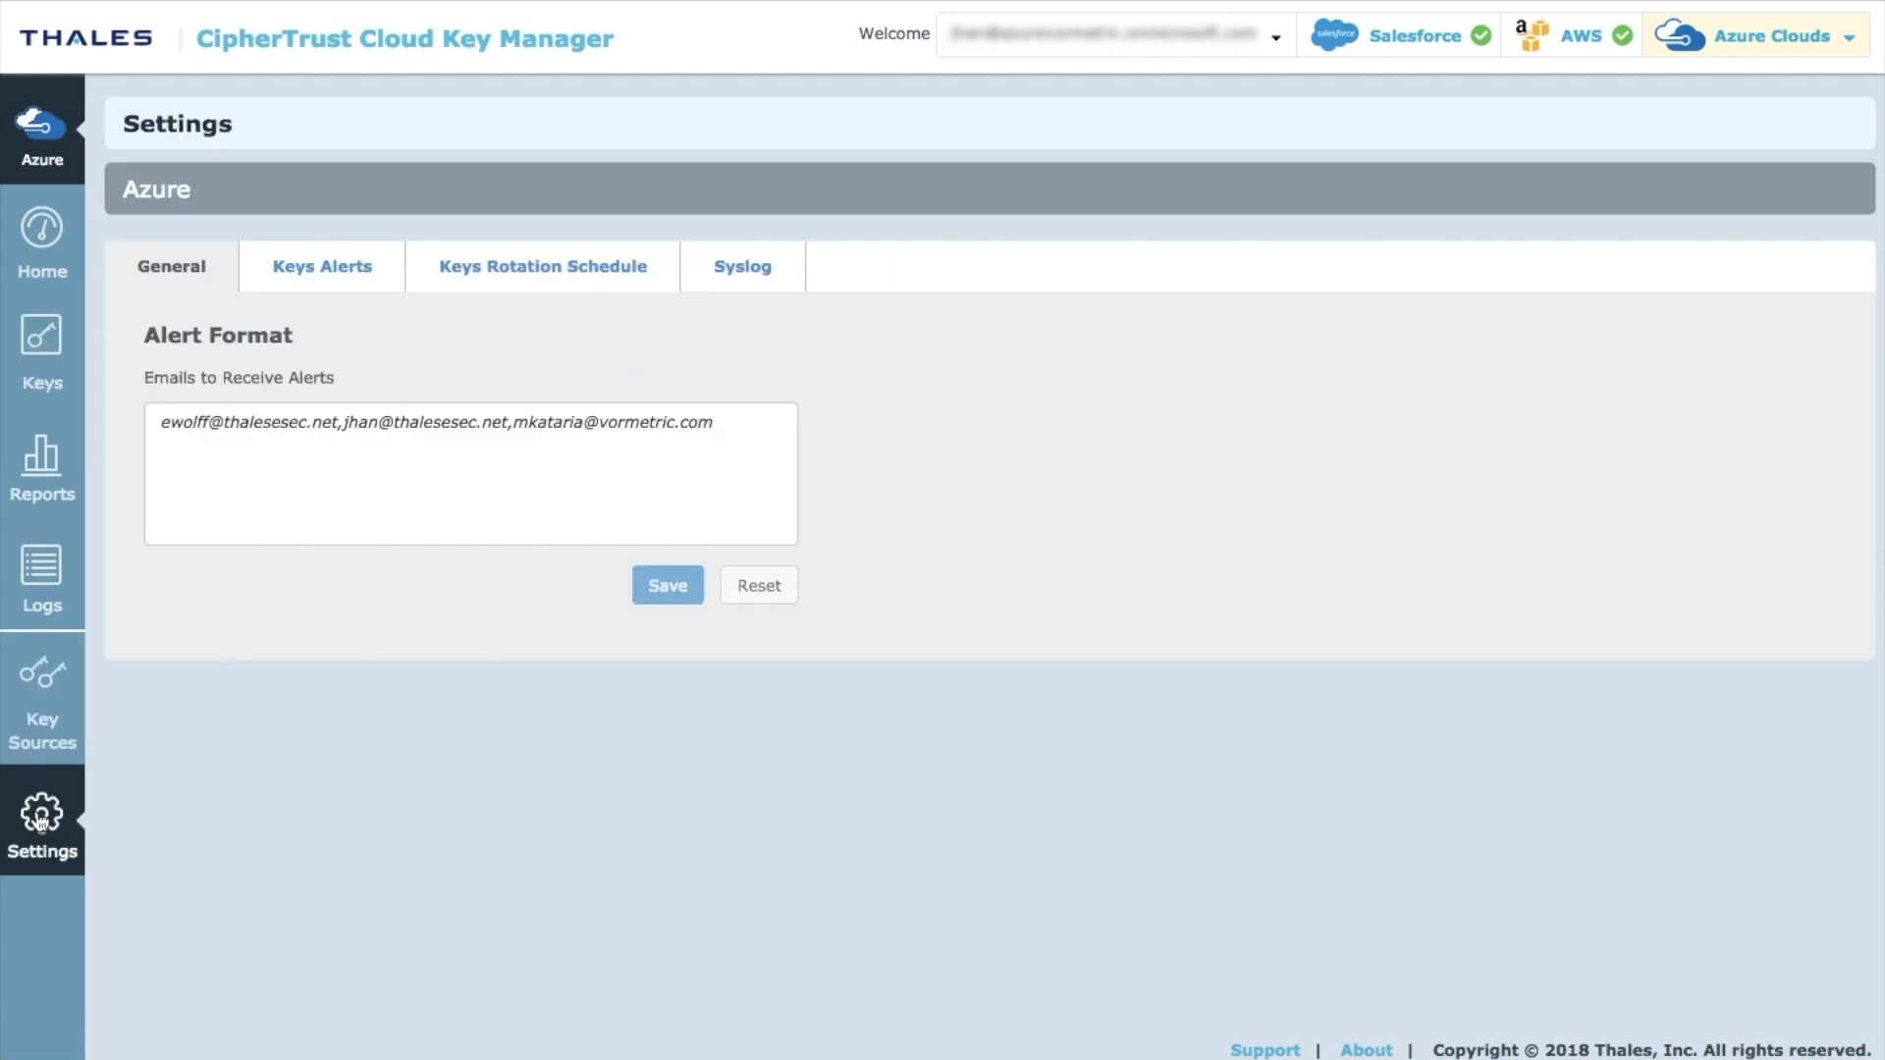
{"action": "left_click", "coordinate": [541, 263]}
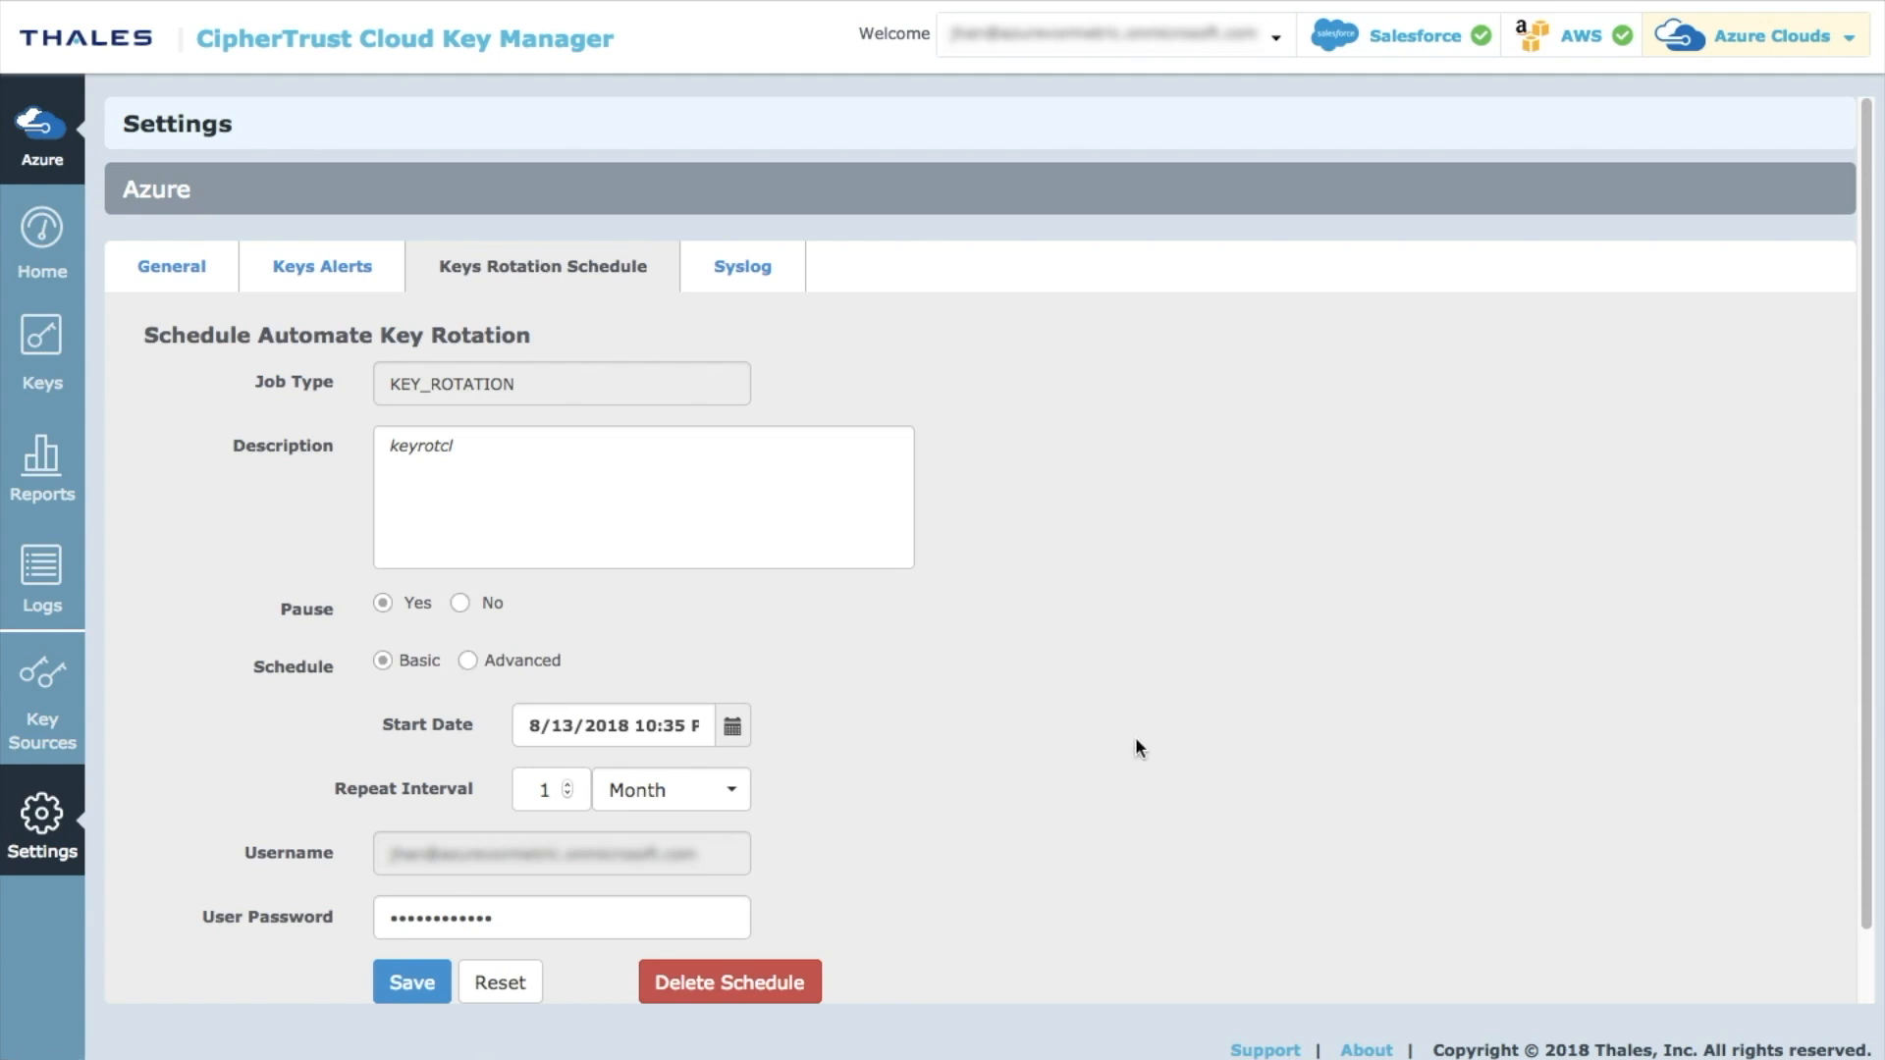
{"action": "scroll", "coordinate": [1135, 736], "scroll_direction": "down", "scroll_amount": 2}
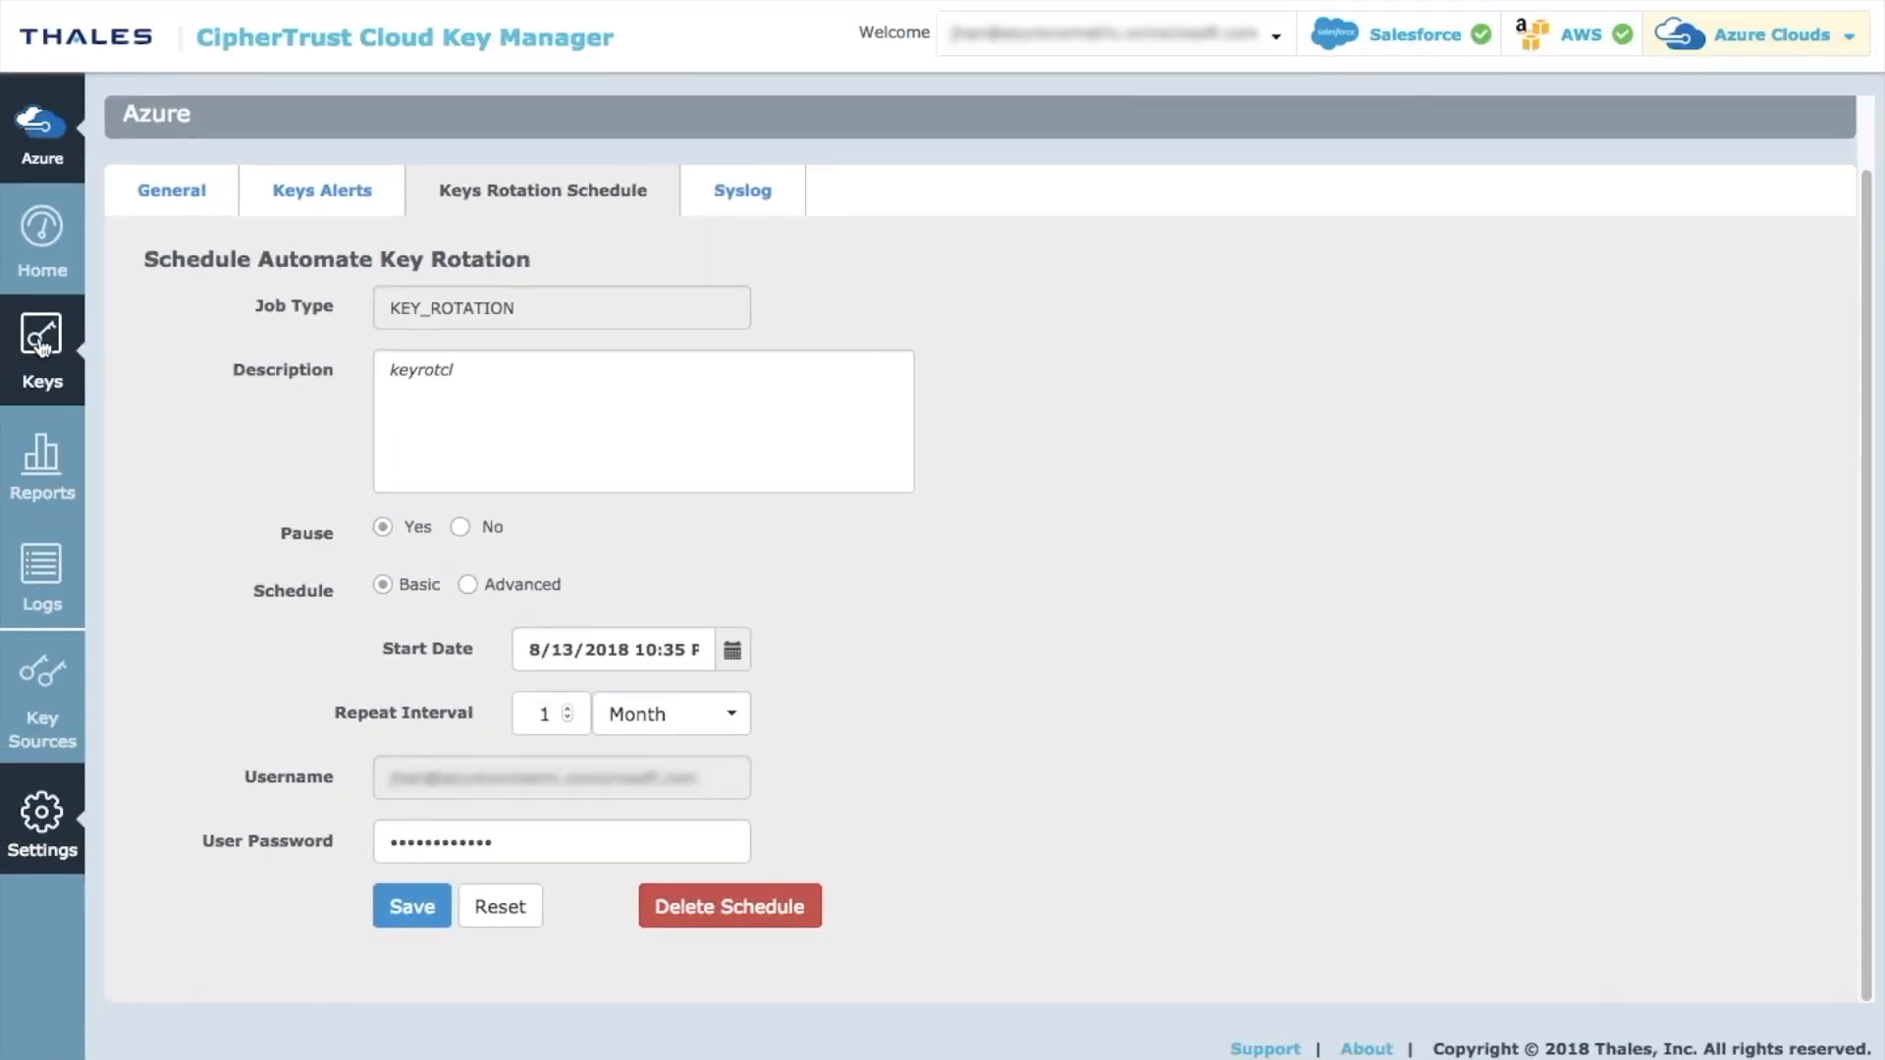
Step: Filter the Azure keys by "Vid" and enable auto-rotation on VidkeyAzure082018-1-A
{"action": "left_click", "coordinate": [41, 341]}
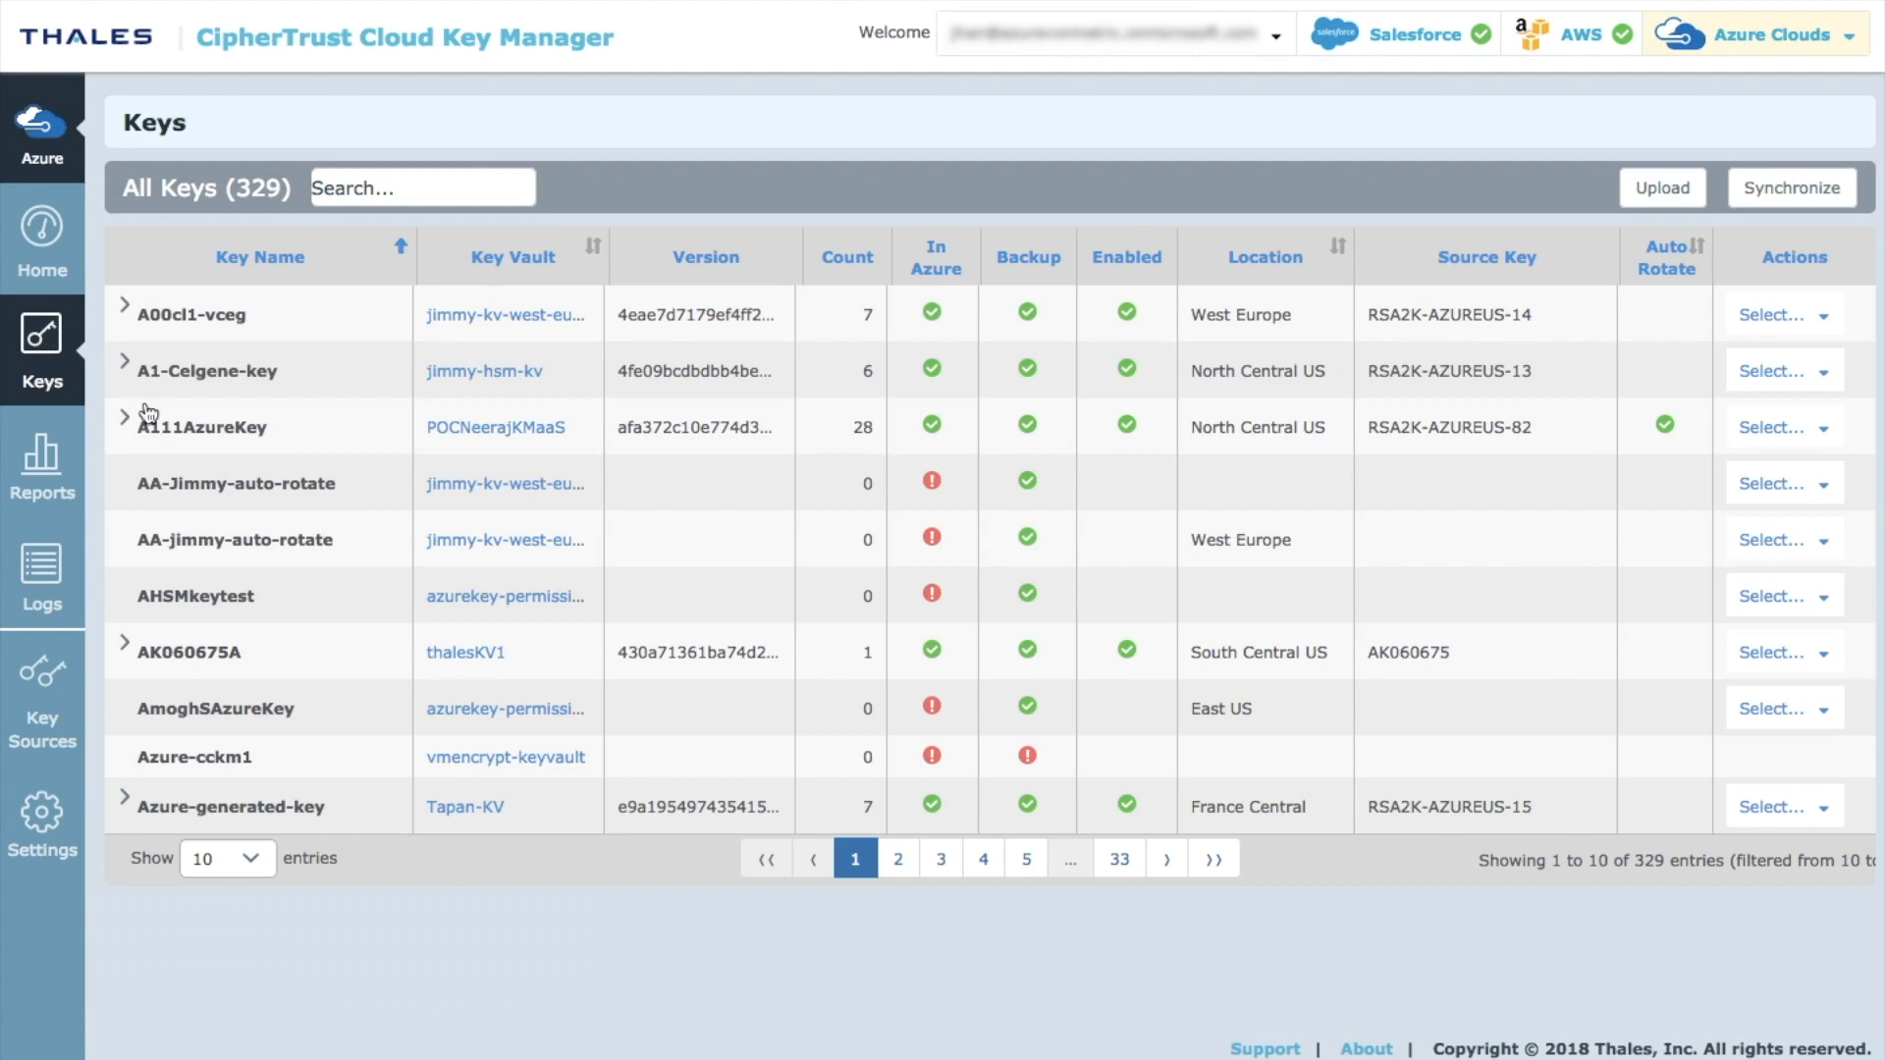
{"action": "left_click", "coordinate": [415, 183]}
{"action": "type", "text": "Vid"}
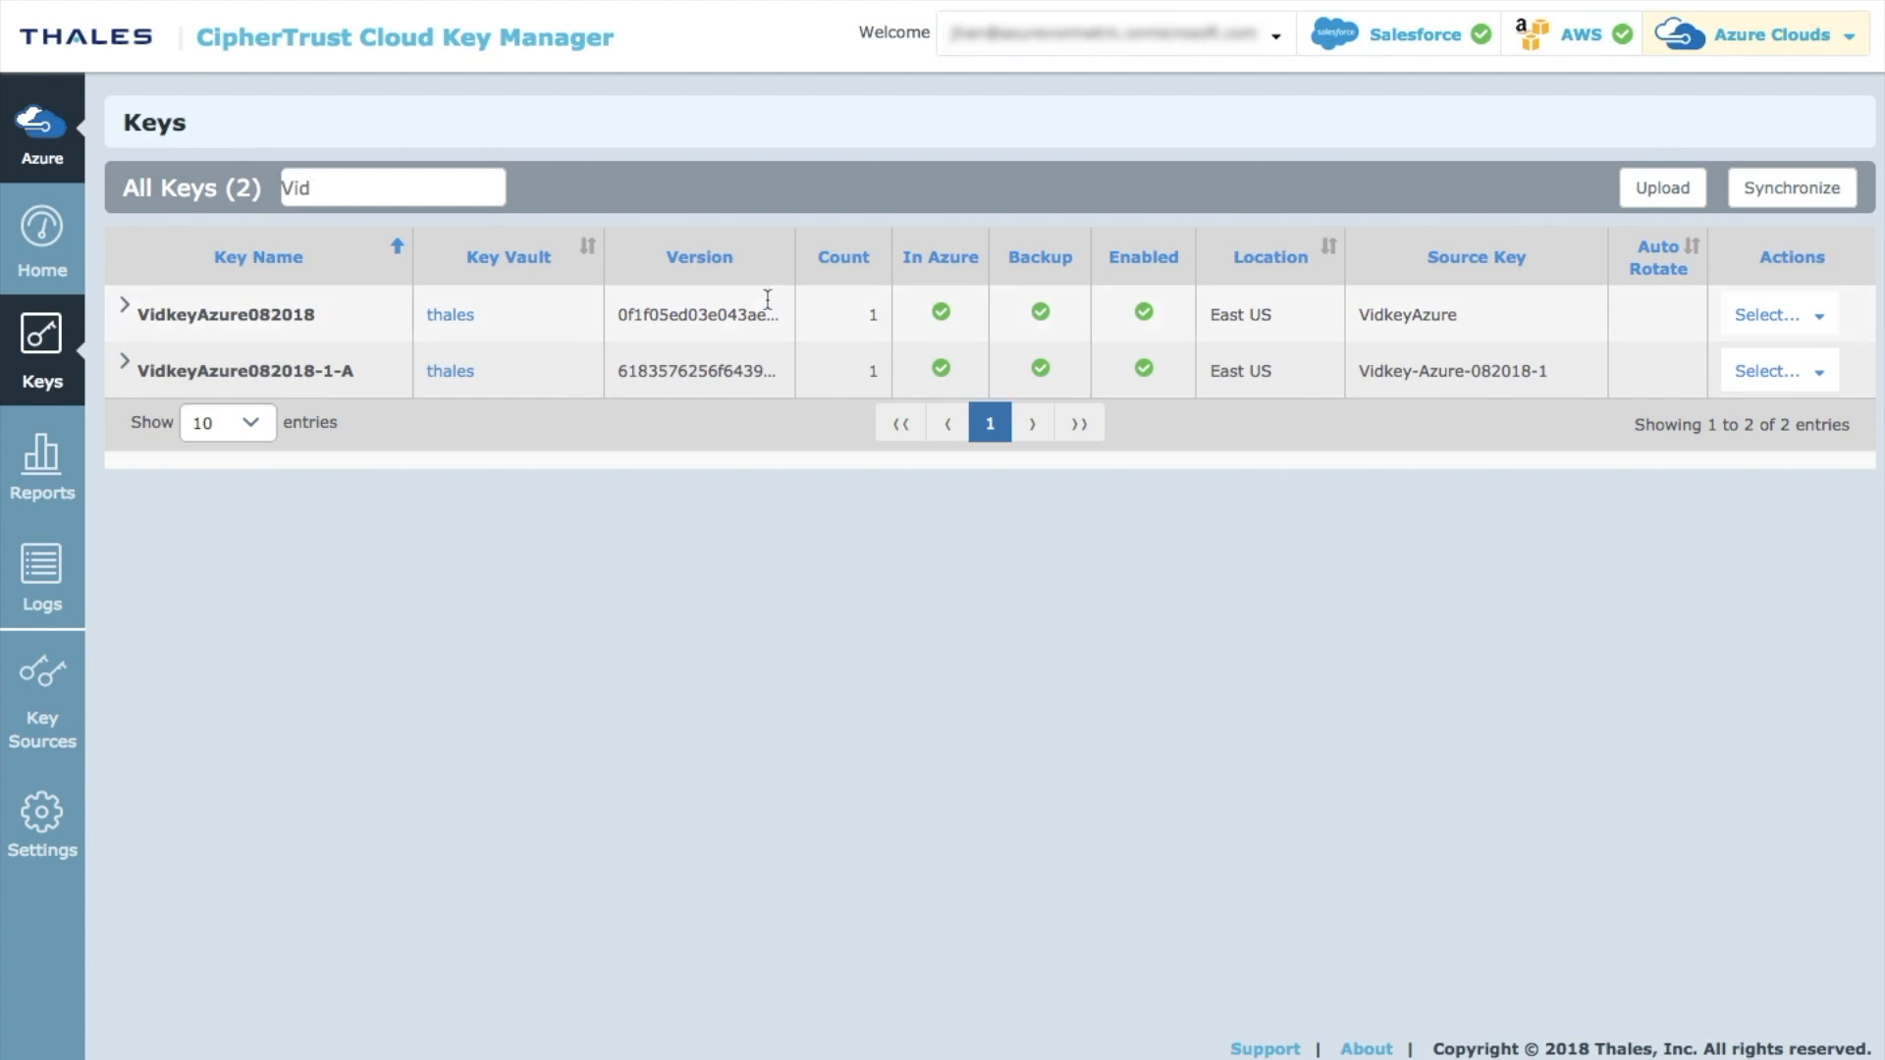
{"action": "left_click", "coordinate": [1800, 377]}
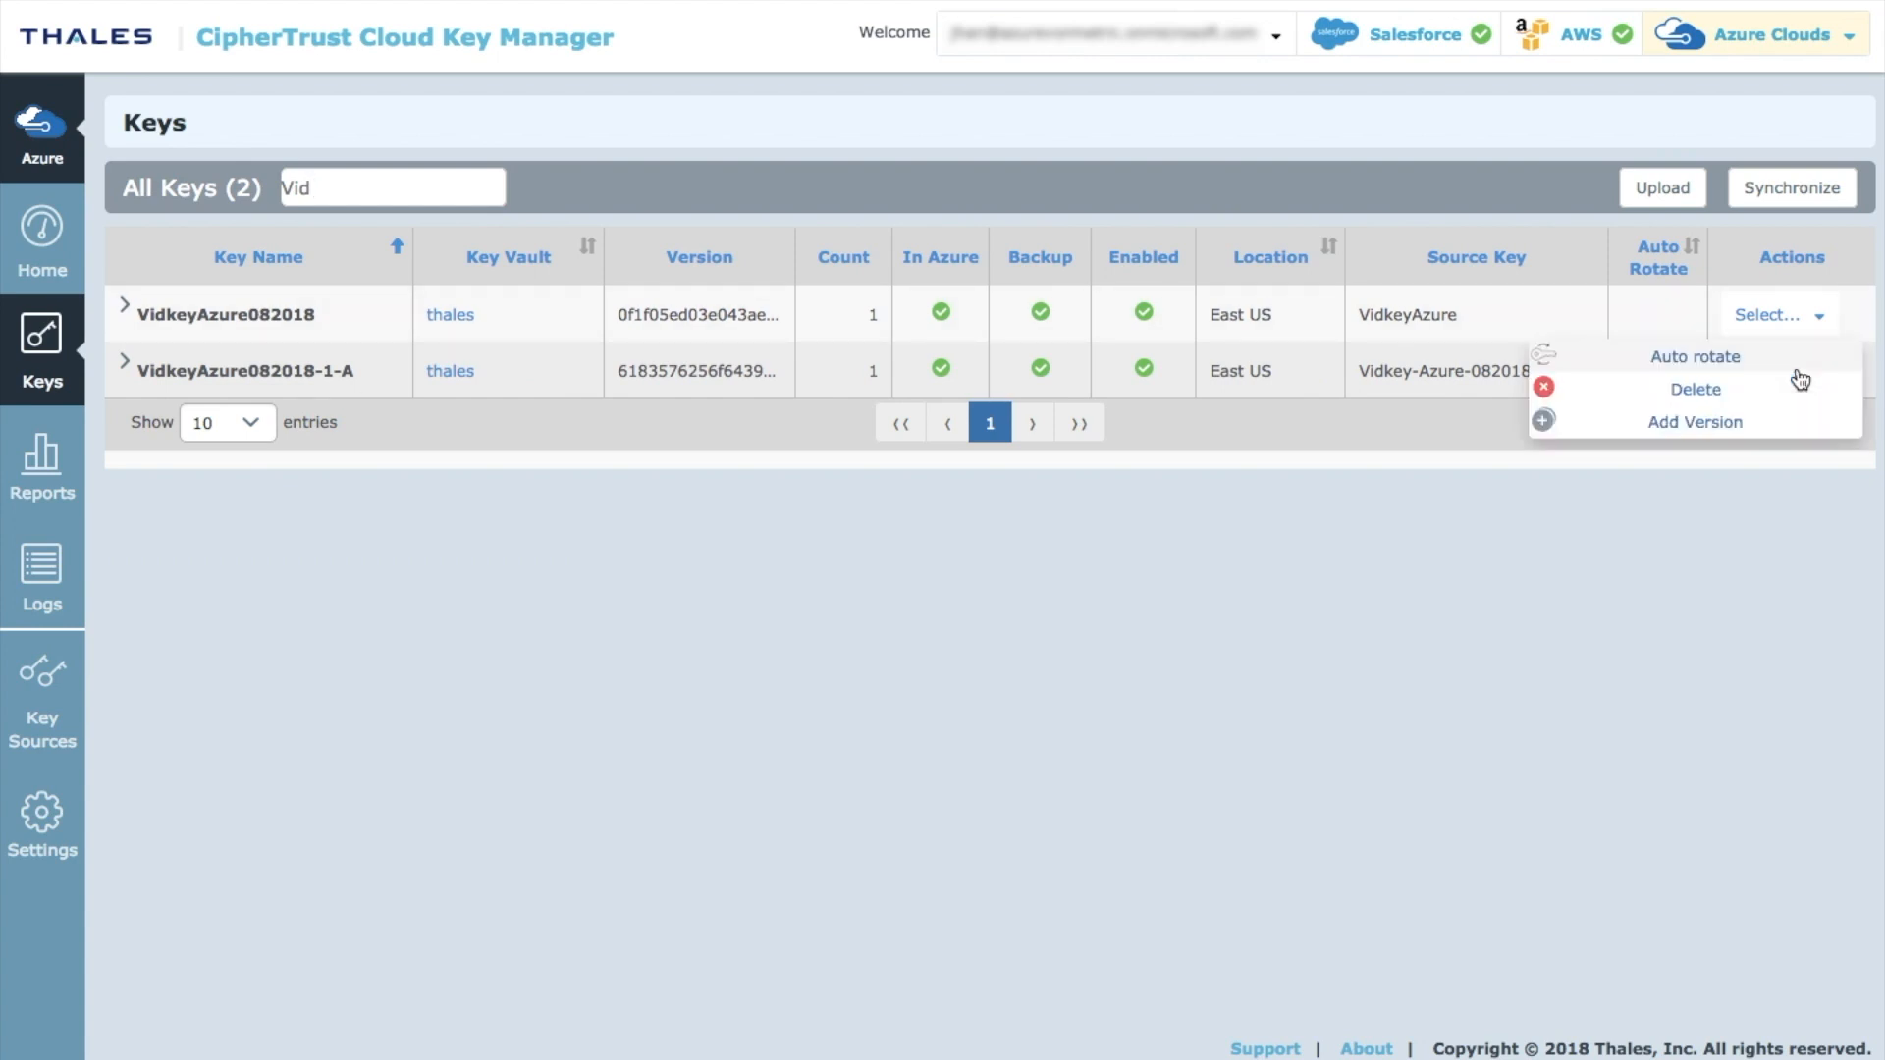
{"action": "left_click", "coordinate": [1720, 356]}
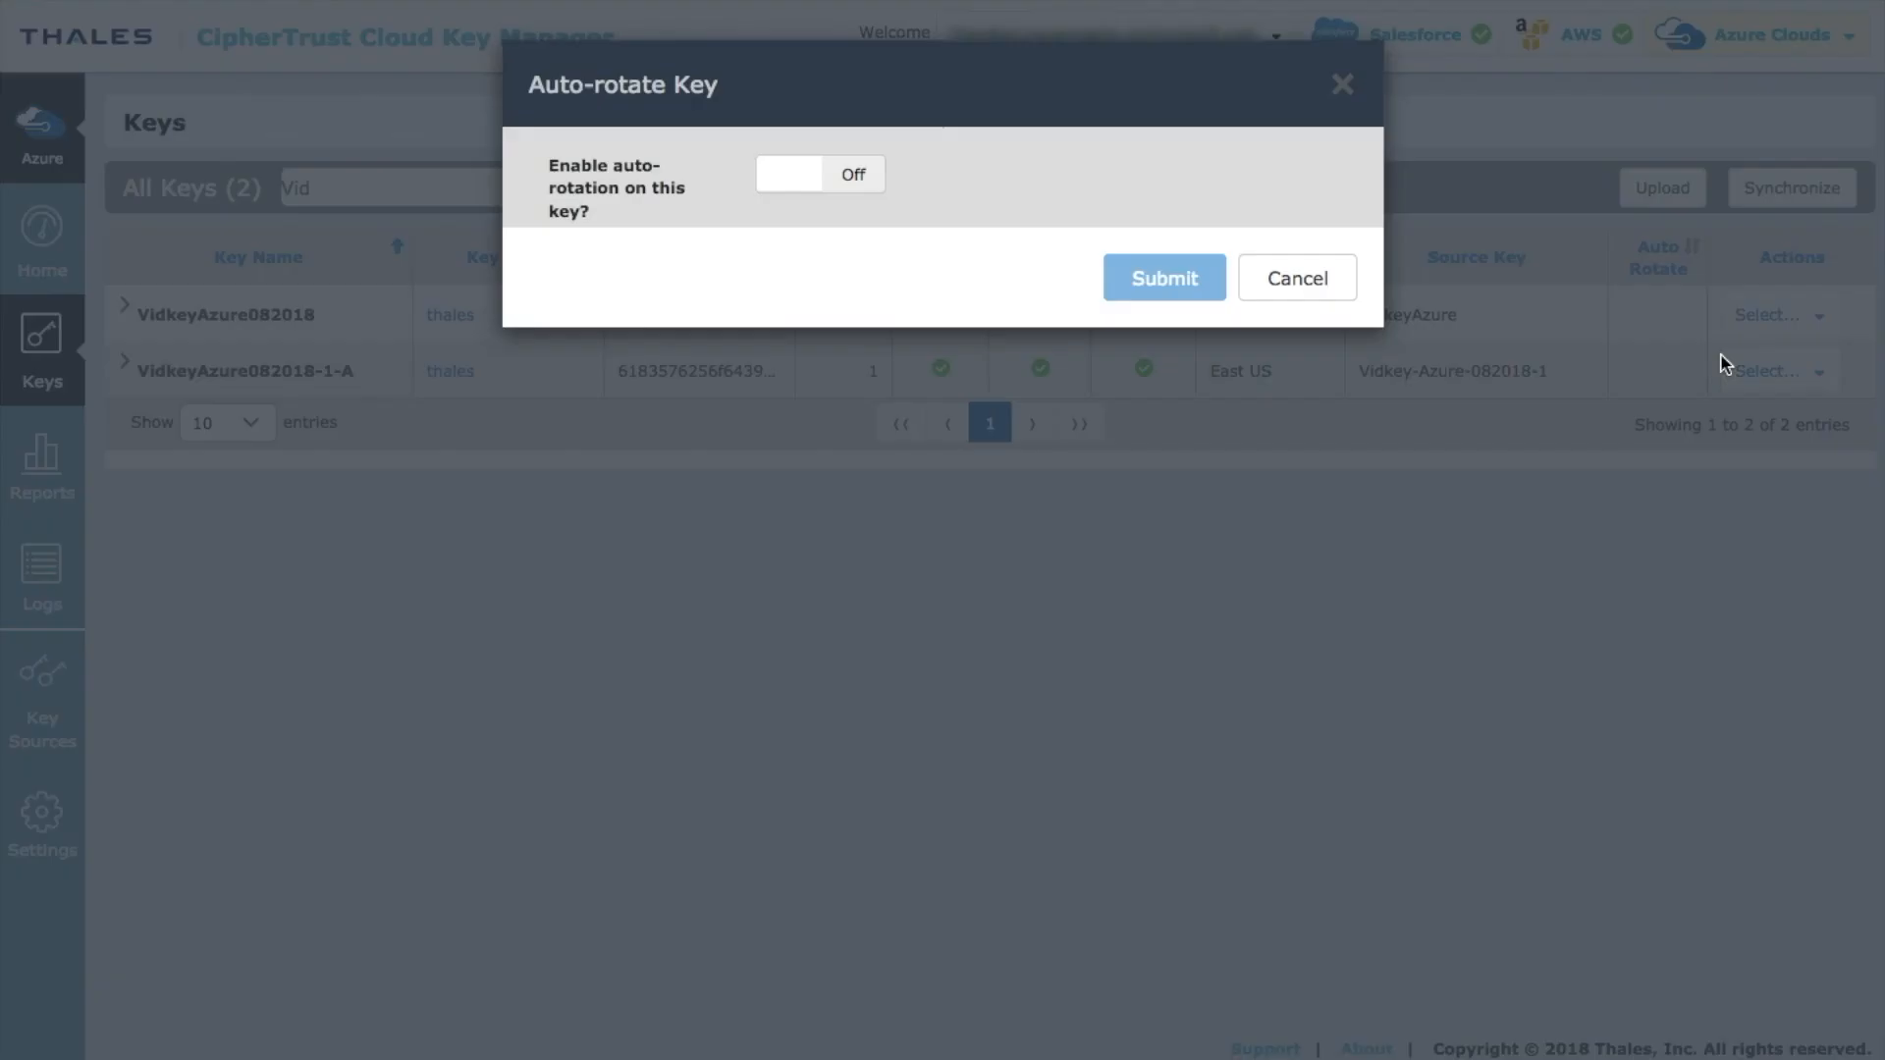
{"action": "left_click", "coordinate": [784, 187]}
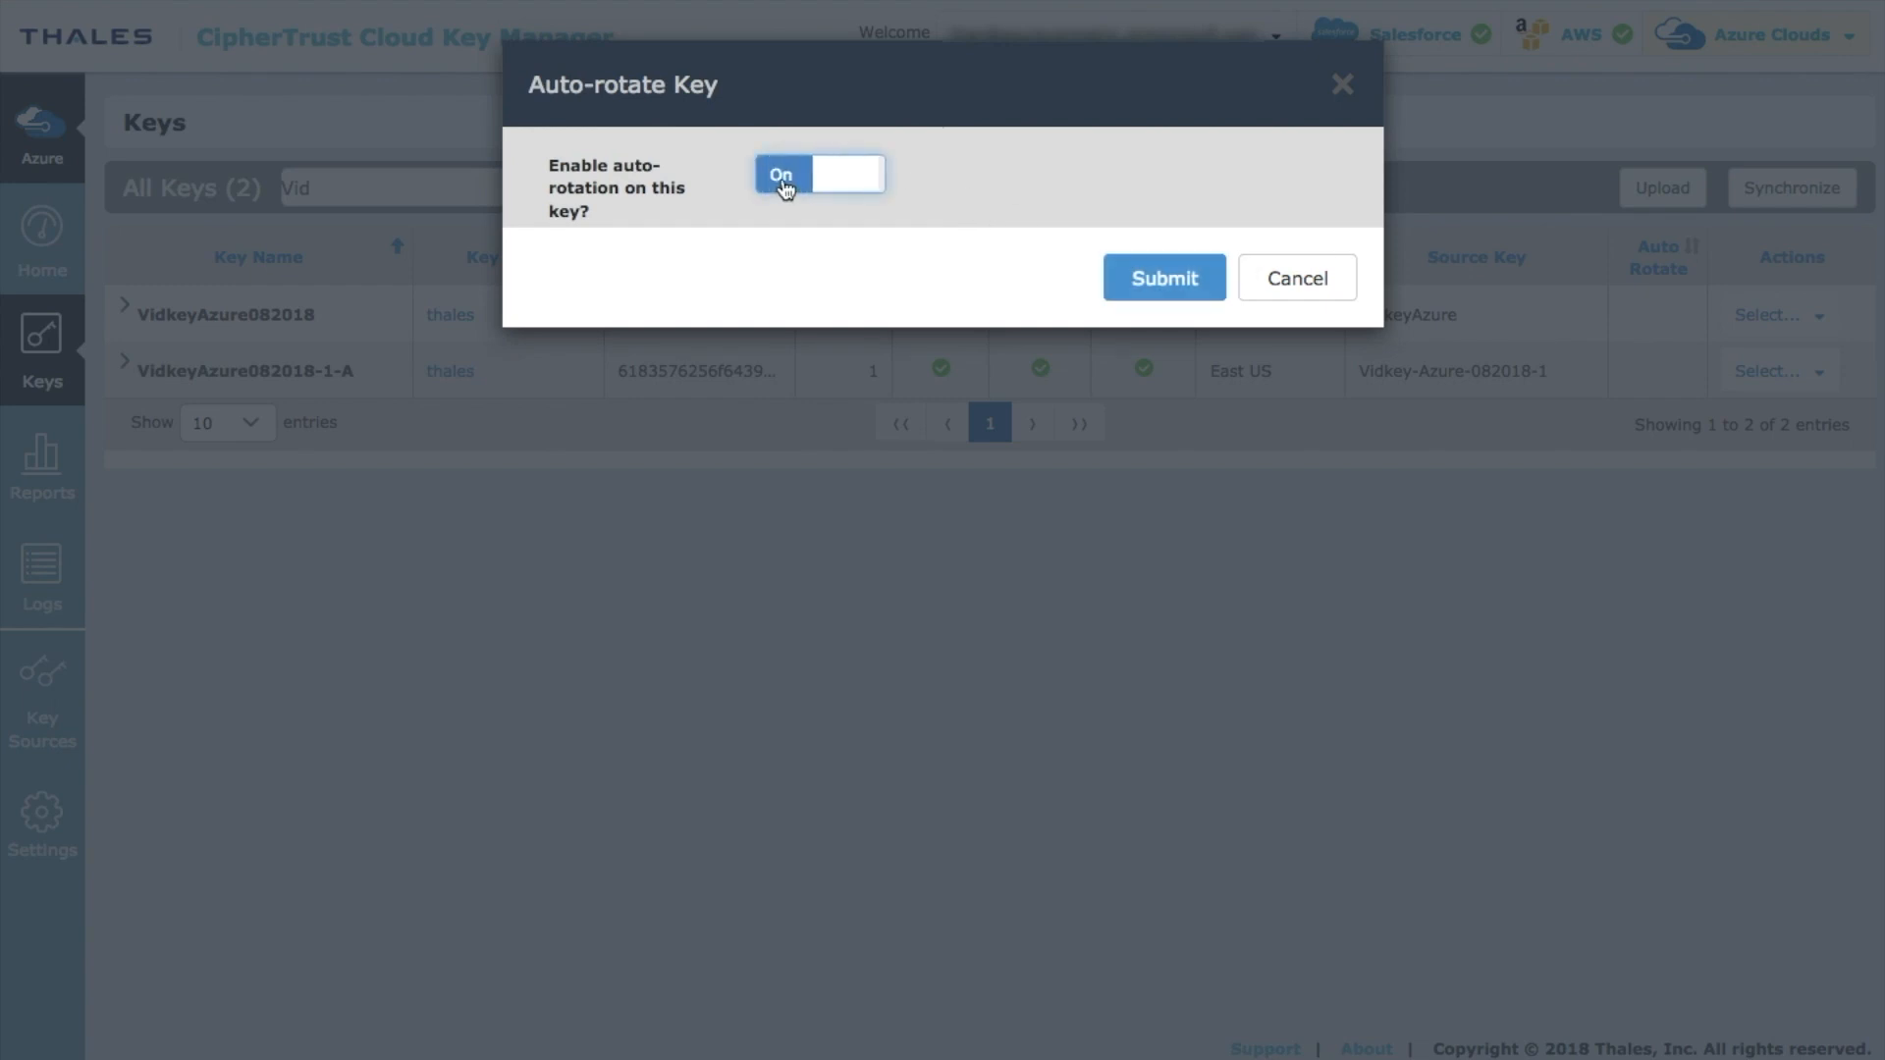
{"action": "left_click", "coordinate": [1178, 280]}
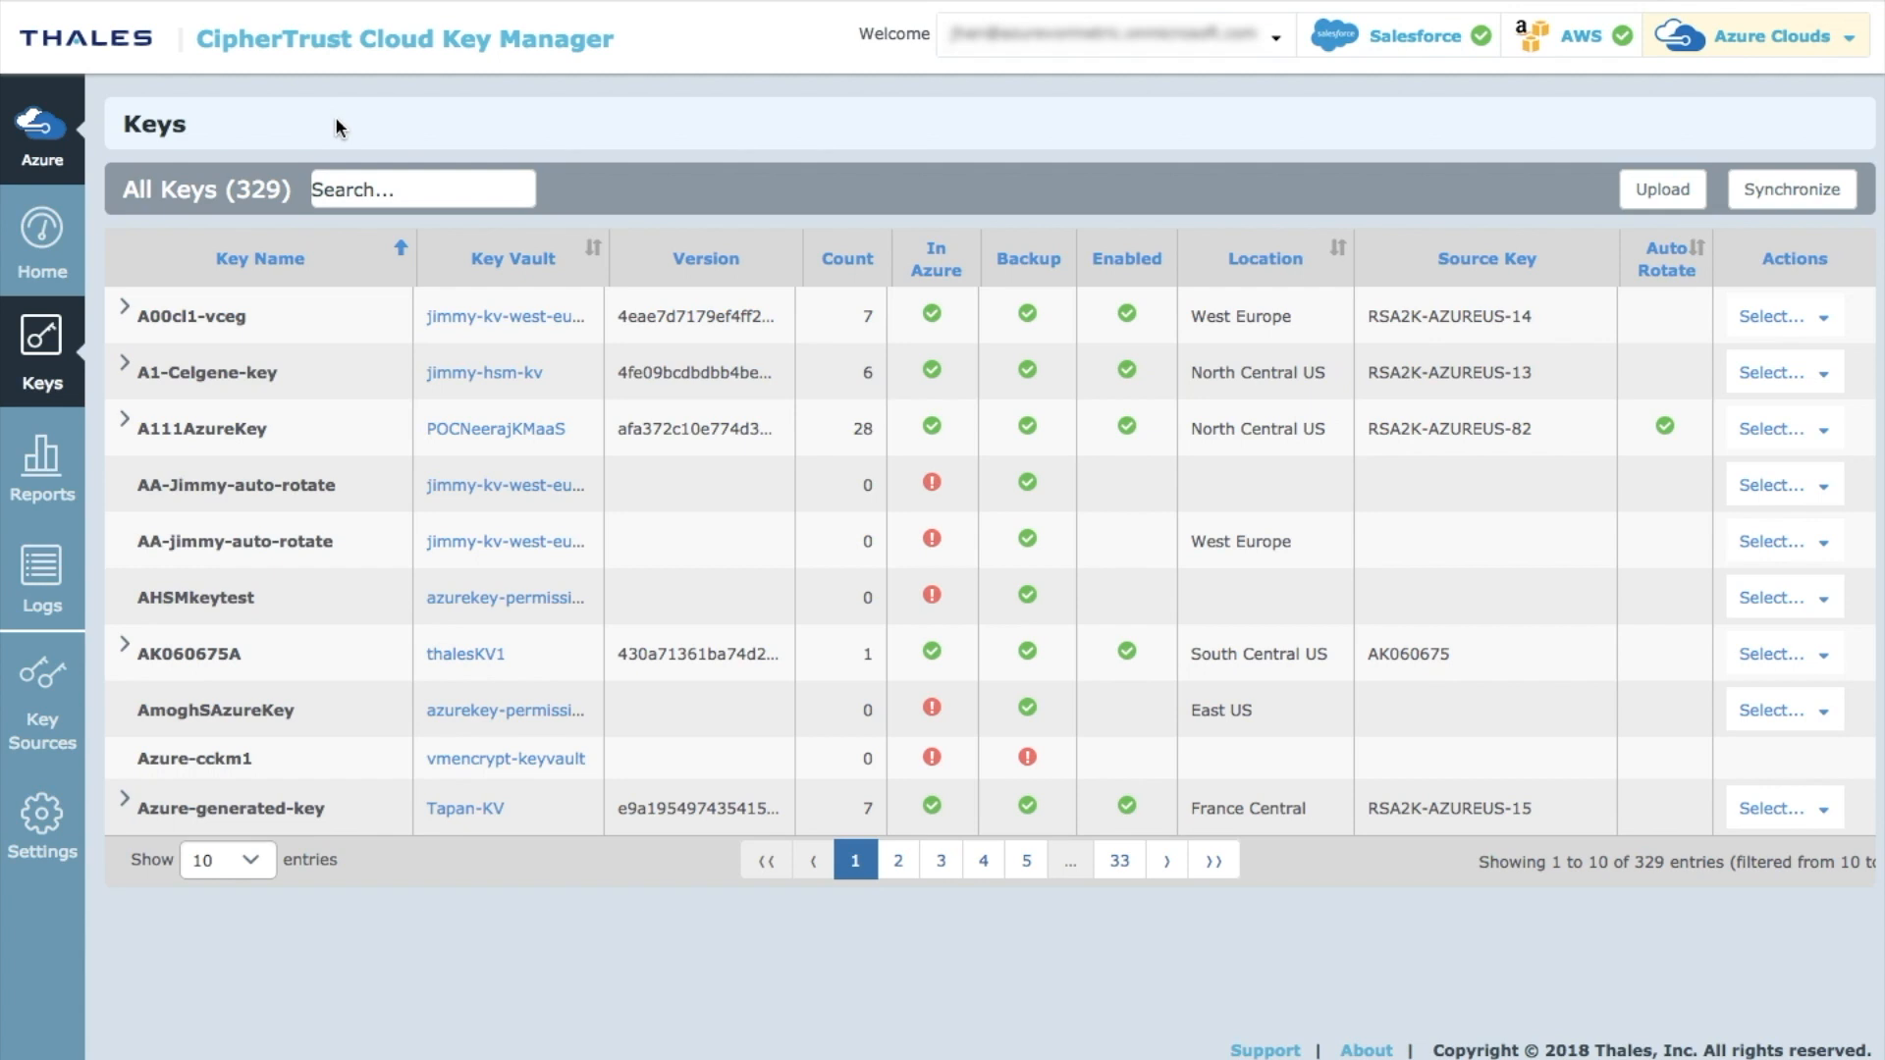
Step: View the available Azure key reports and the audit logs for Azure and AWS
{"action": "left_click", "coordinate": [42, 472]}
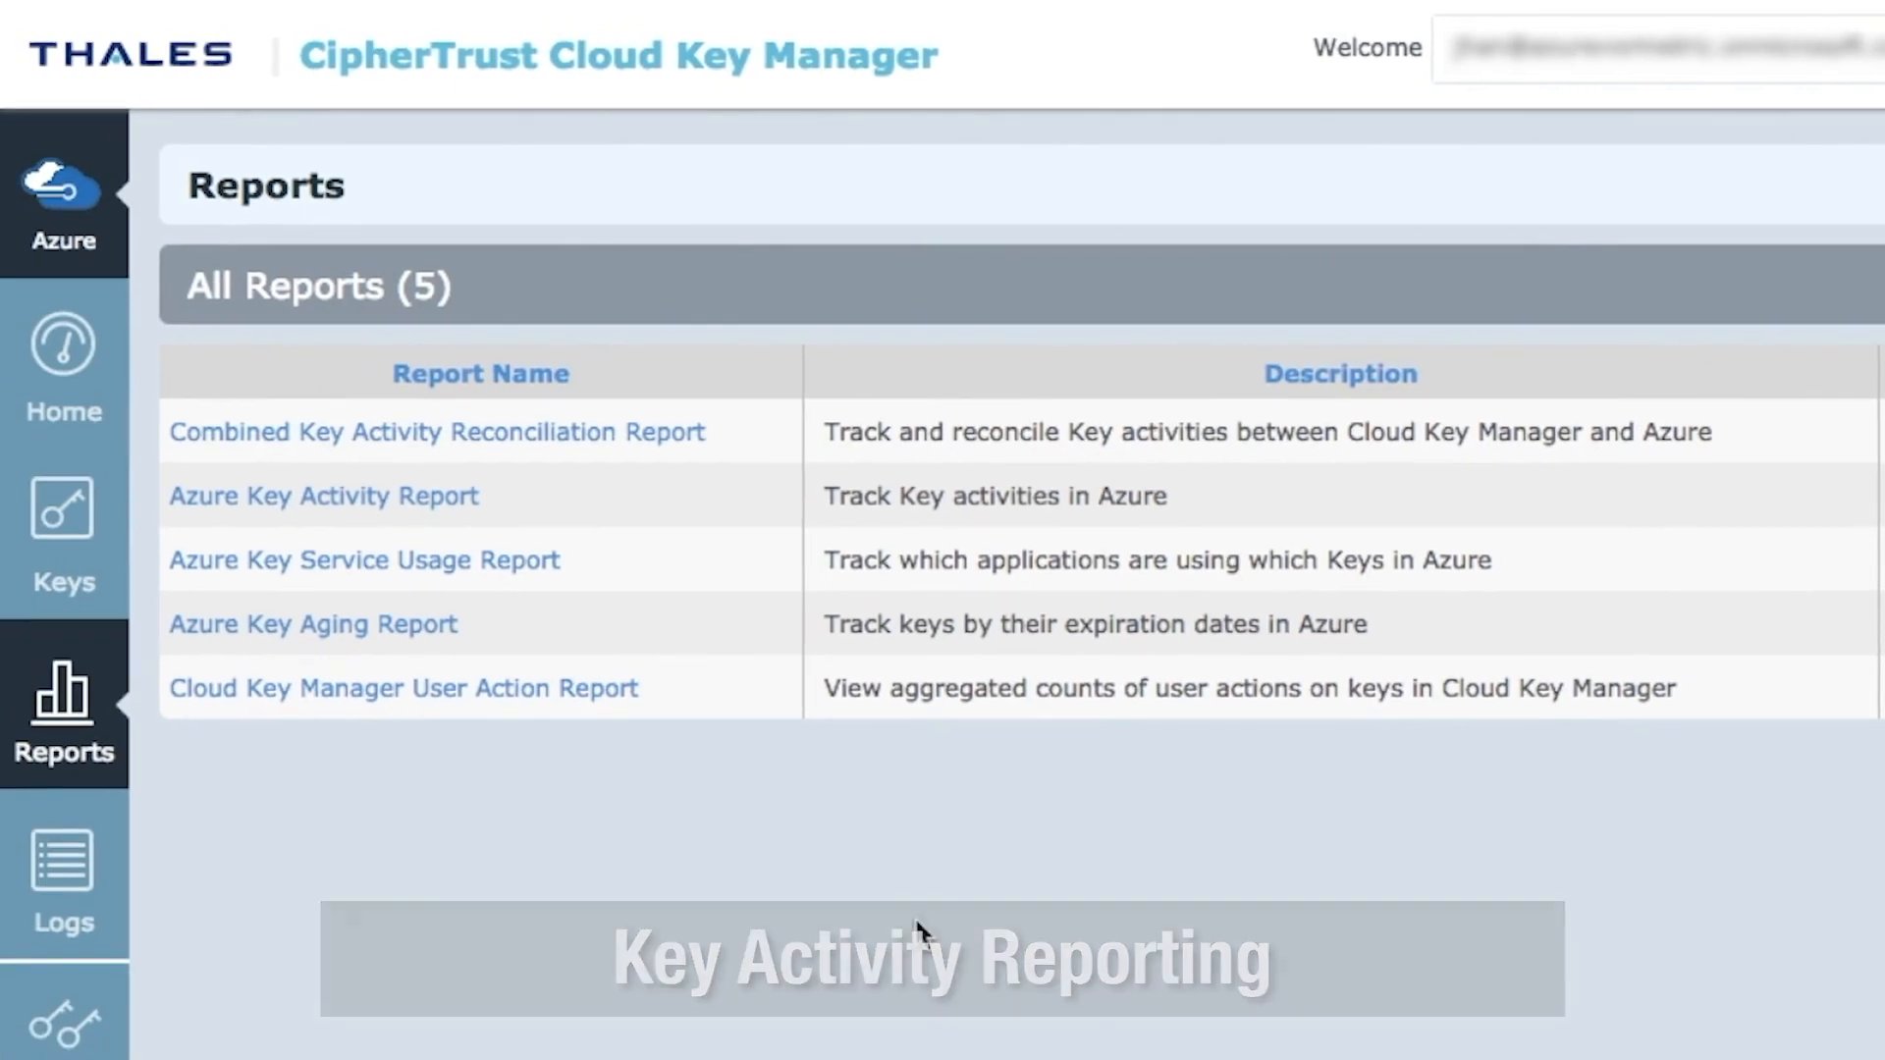
{"action": "left_click", "coordinate": [62, 869]}
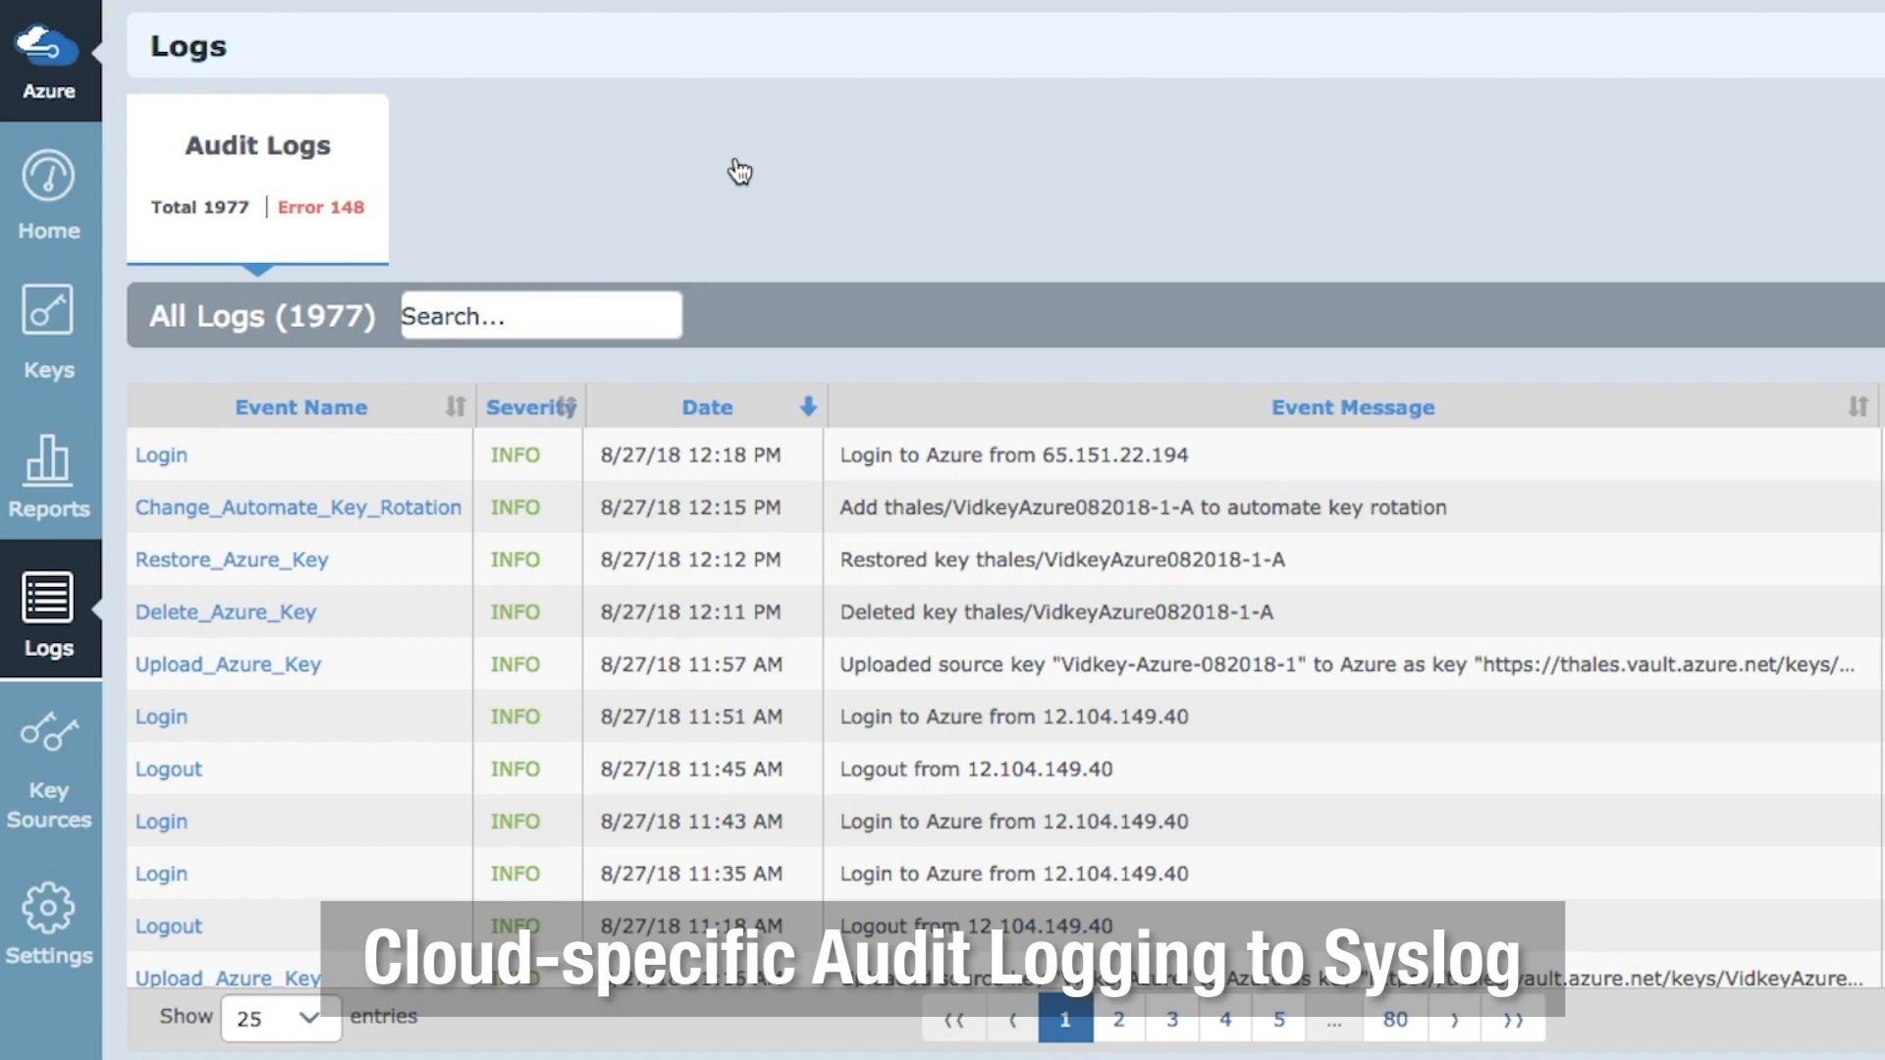
{"action": "left_click", "coordinate": [49, 57]}
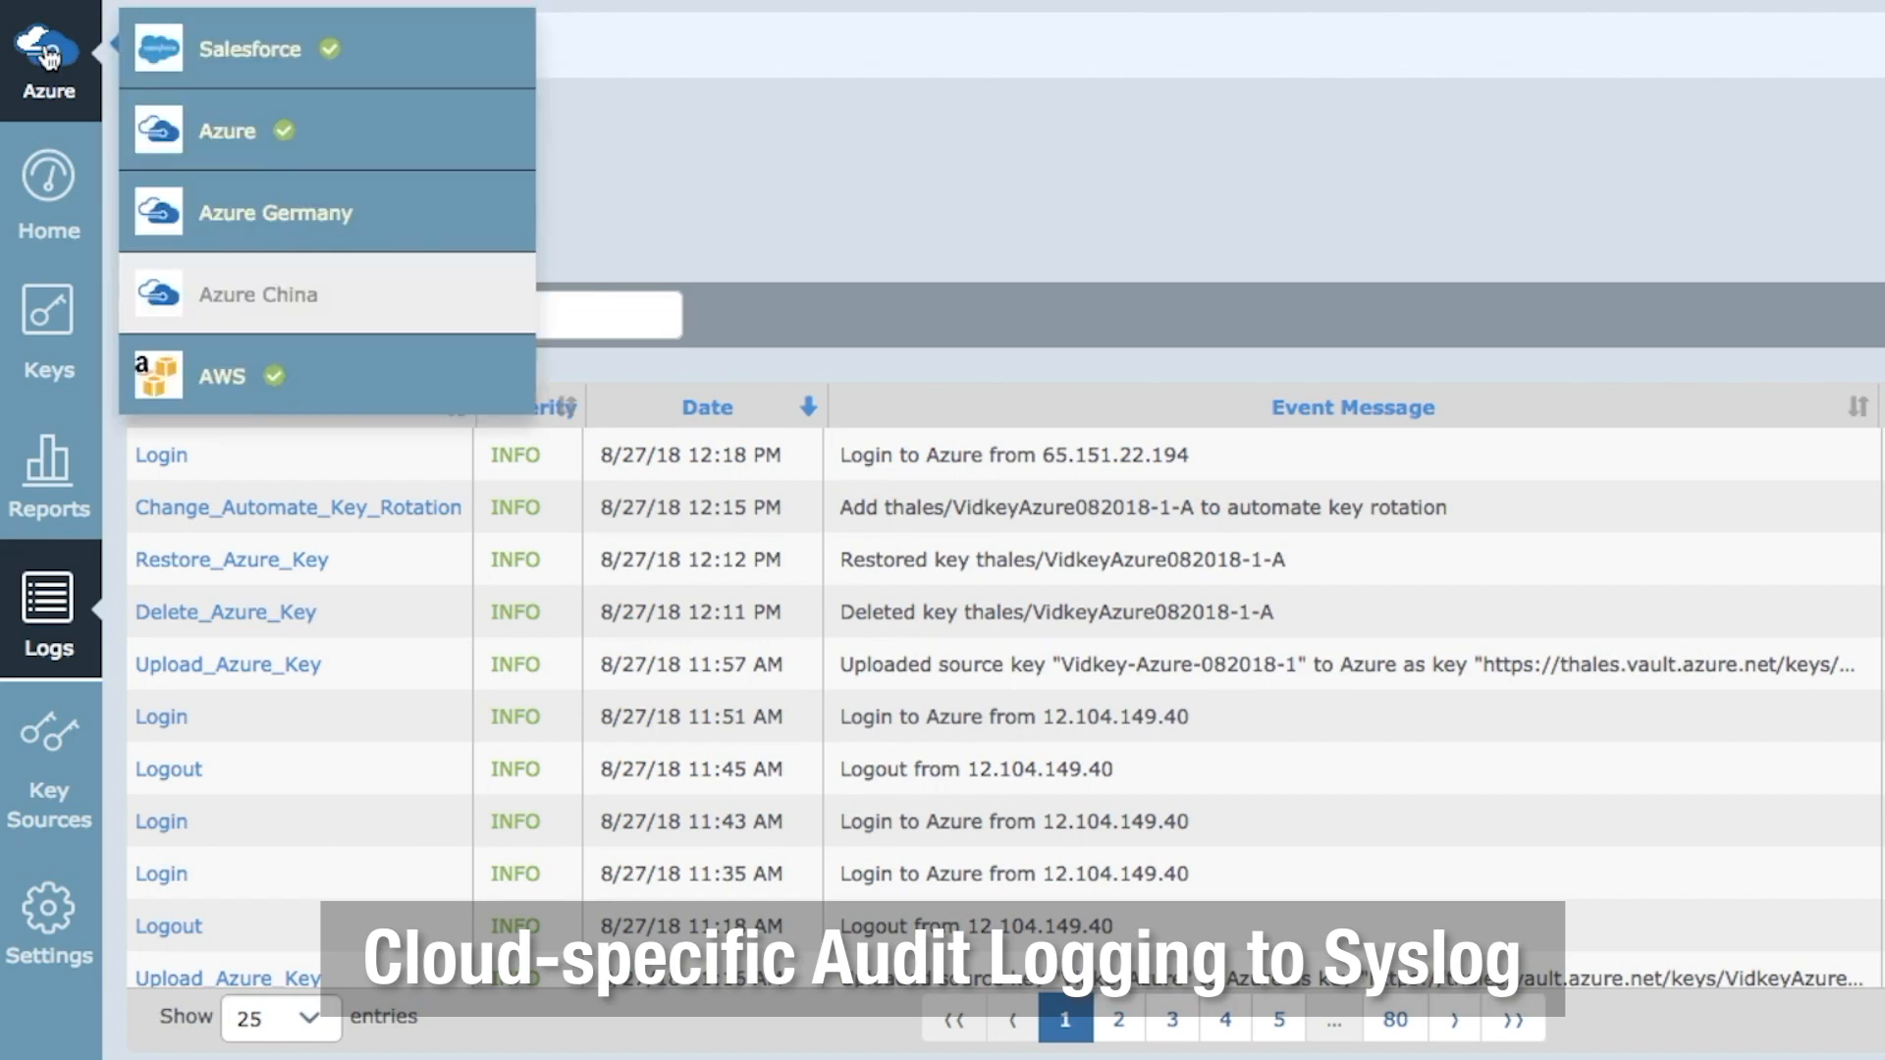
{"action": "left_click", "coordinate": [233, 376]}
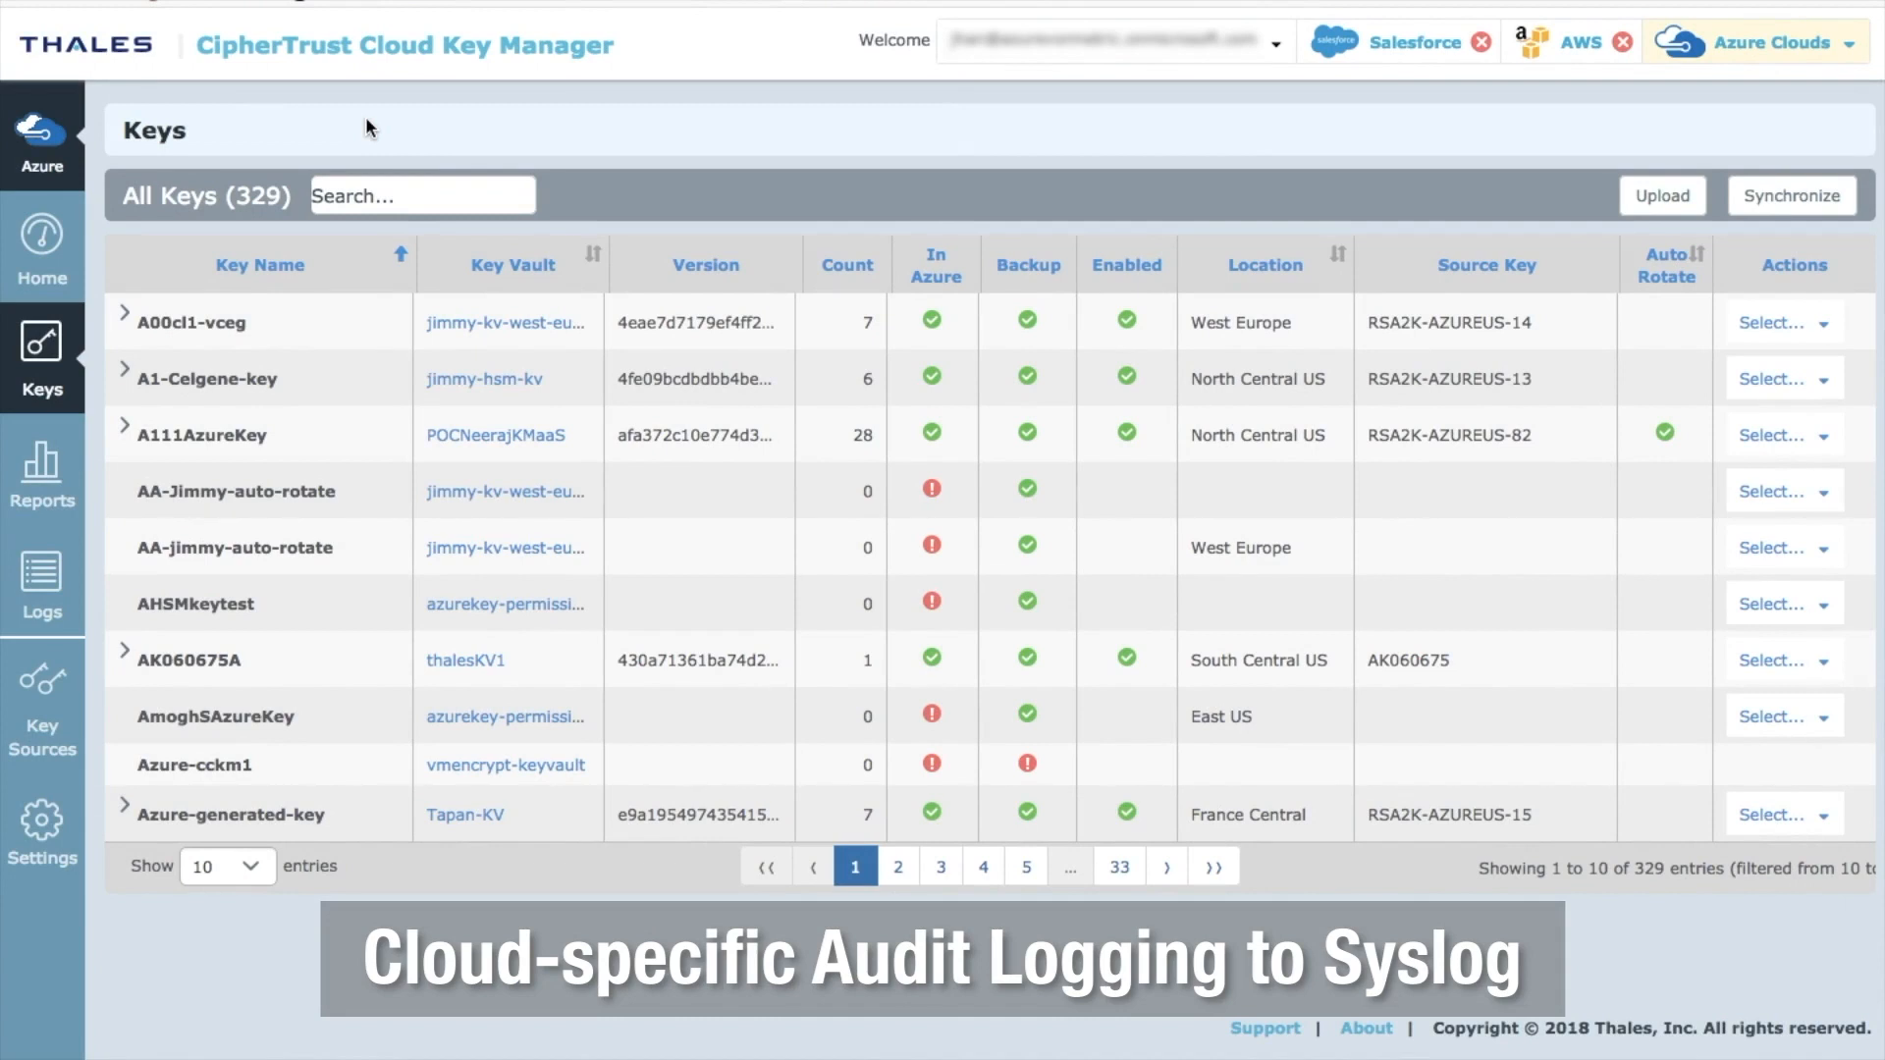
Step: Display the syslog settings for the Azure cloud
{"action": "left_click", "coordinate": [41, 815]}
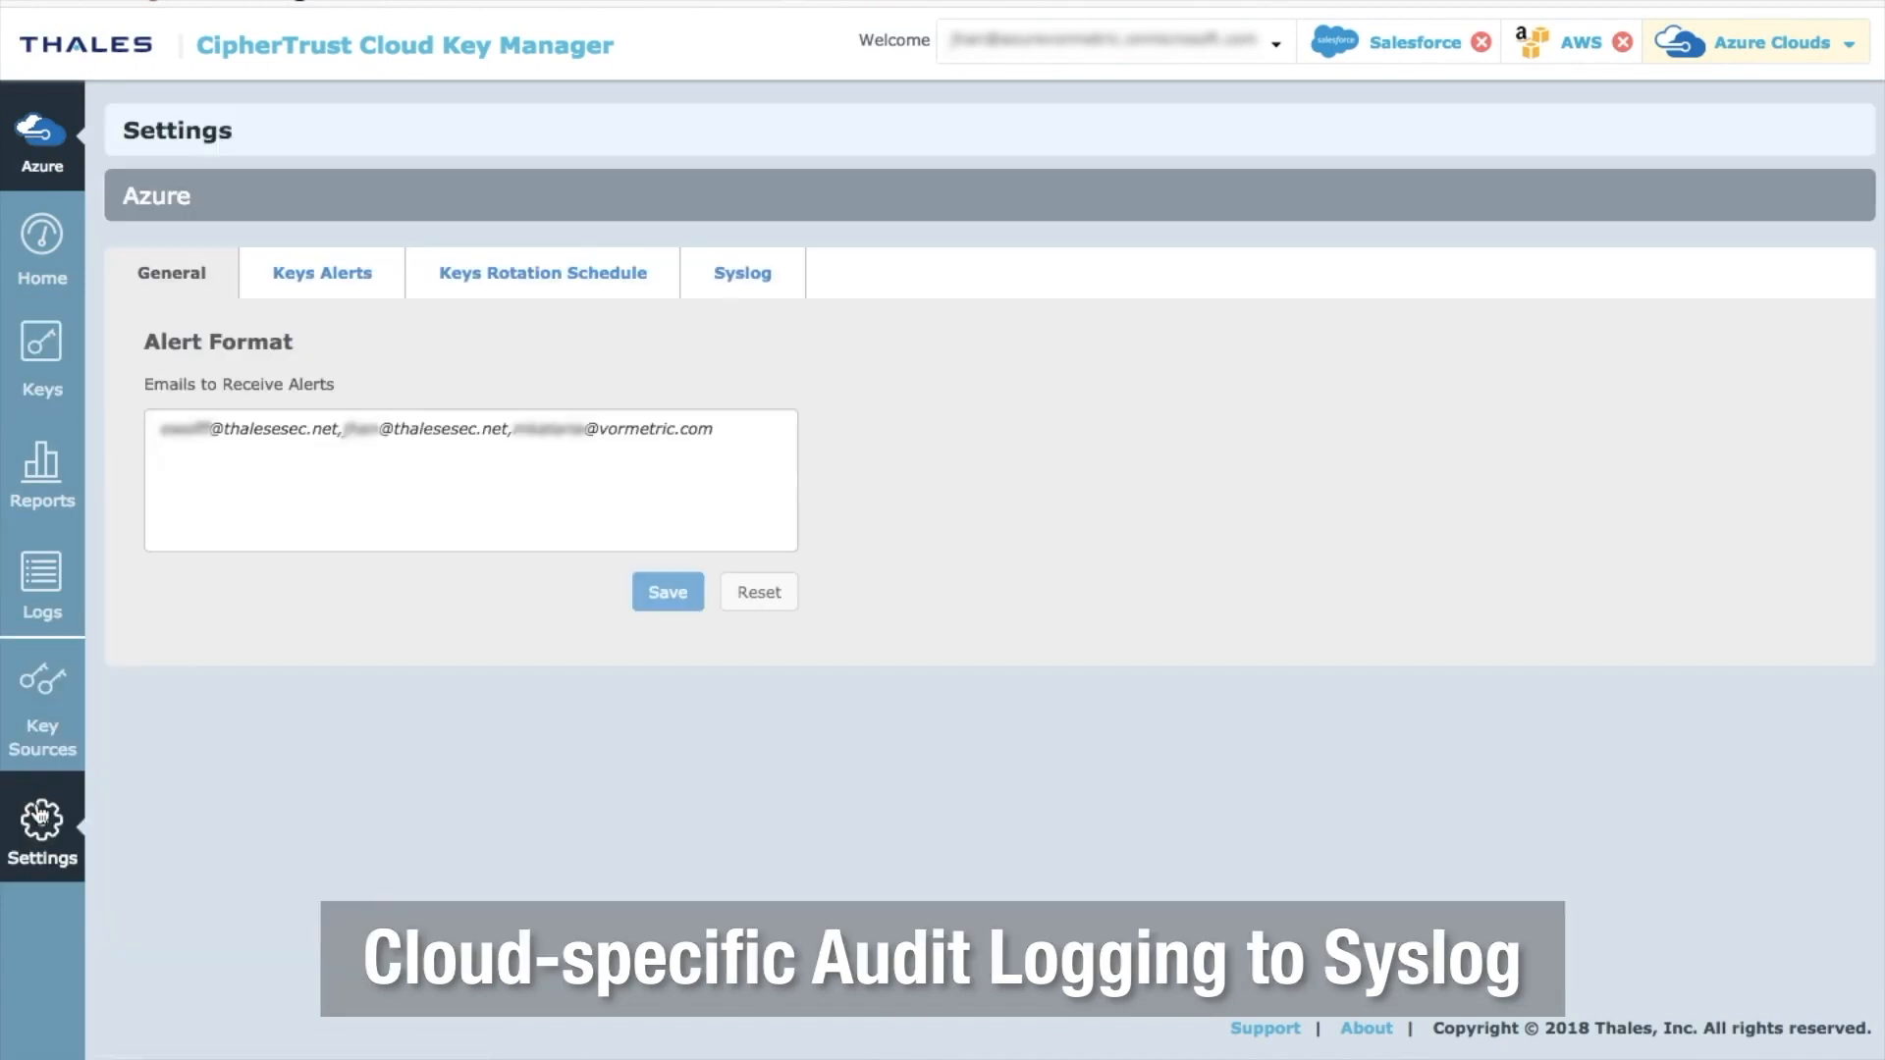
{"action": "left_click", "coordinate": [743, 269]}
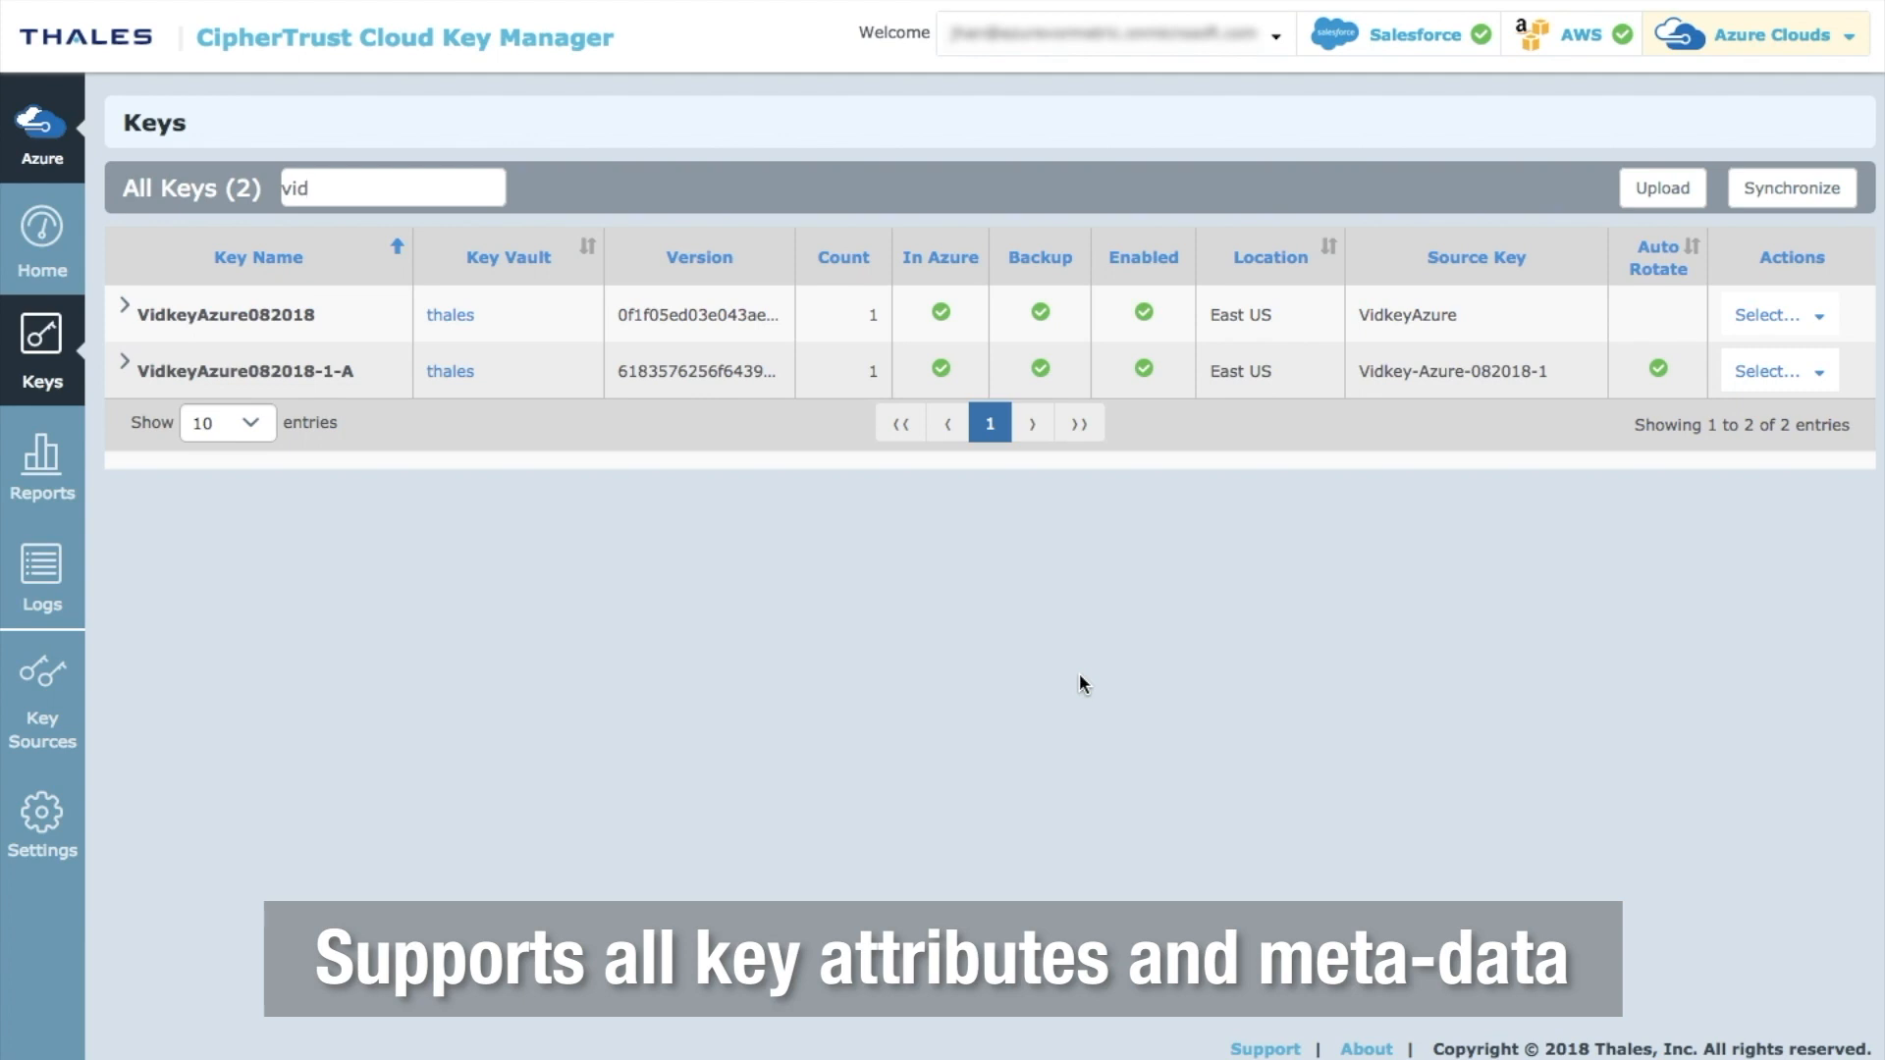
Step: Edit the key operations of the VidkeyAzure082018-1-A version so that only Encrypt, Decrypt and Sign are allowed
{"action": "left_click", "coordinate": [1814, 378]}
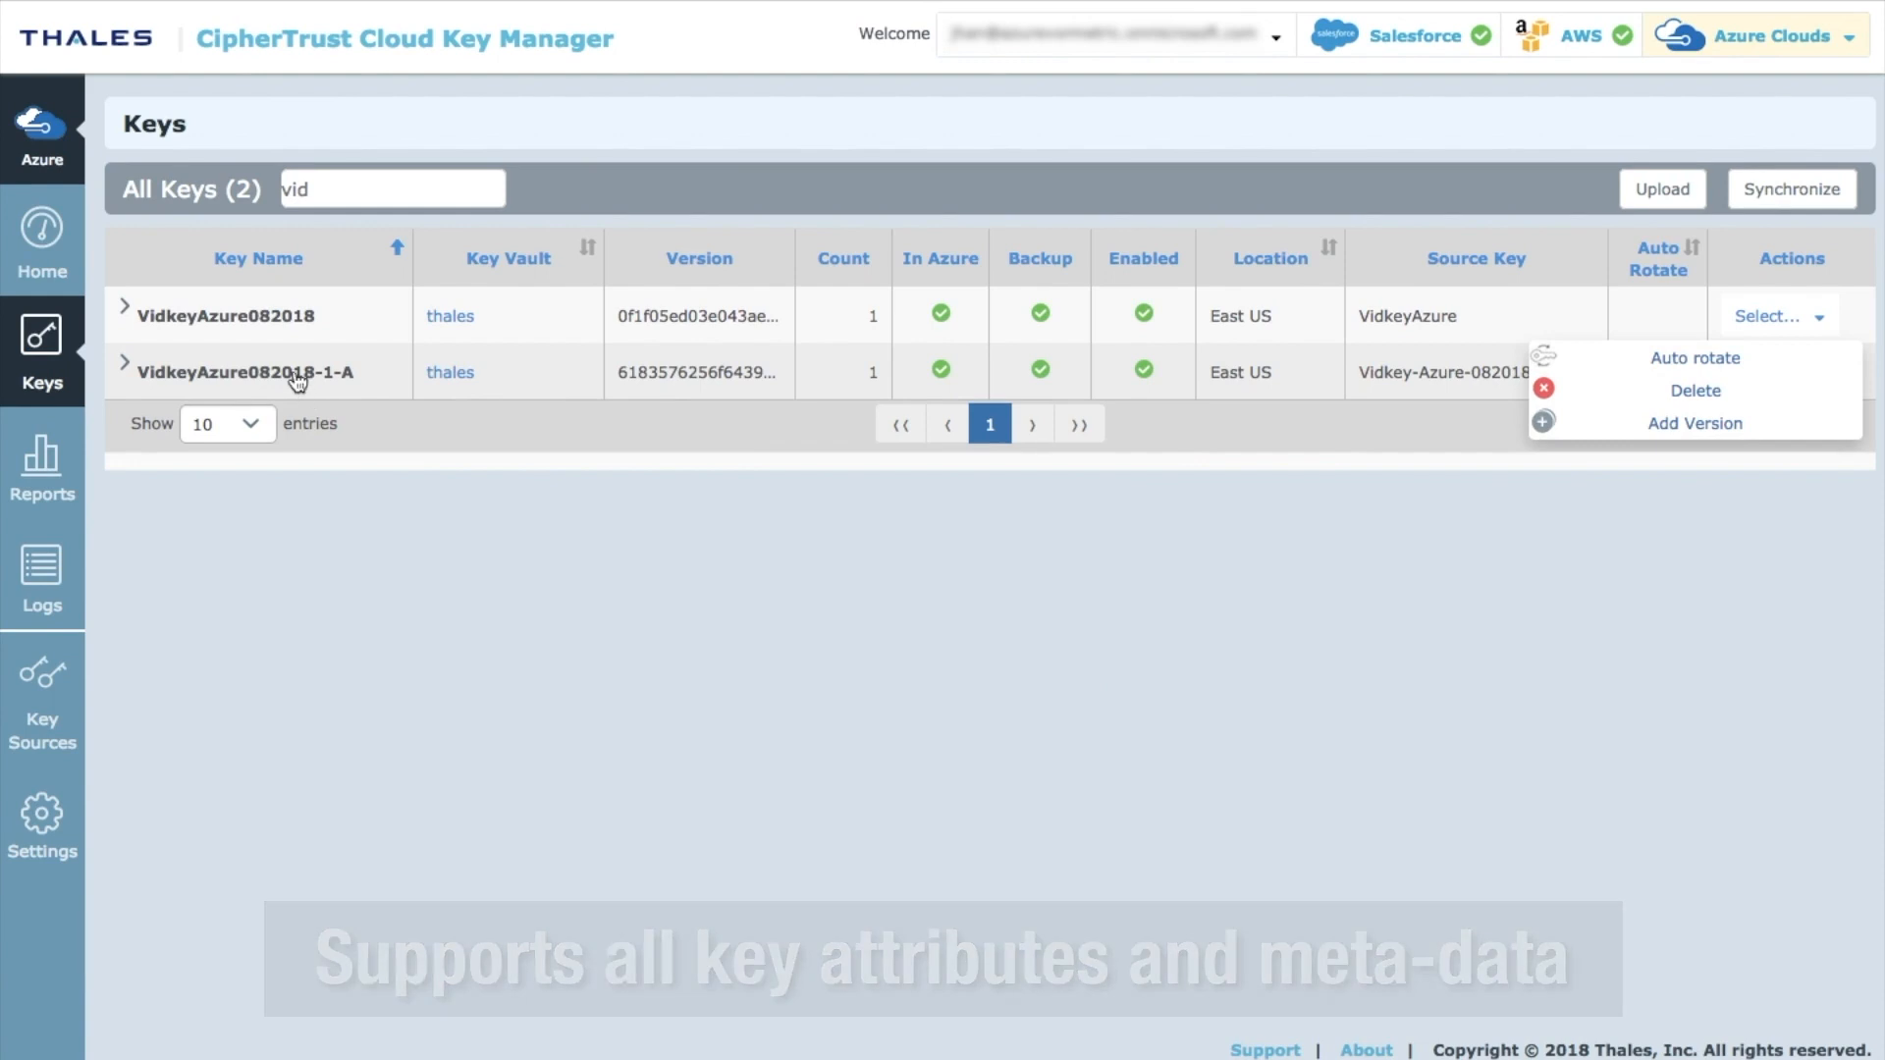
{"action": "left_click", "coordinate": [294, 381]}
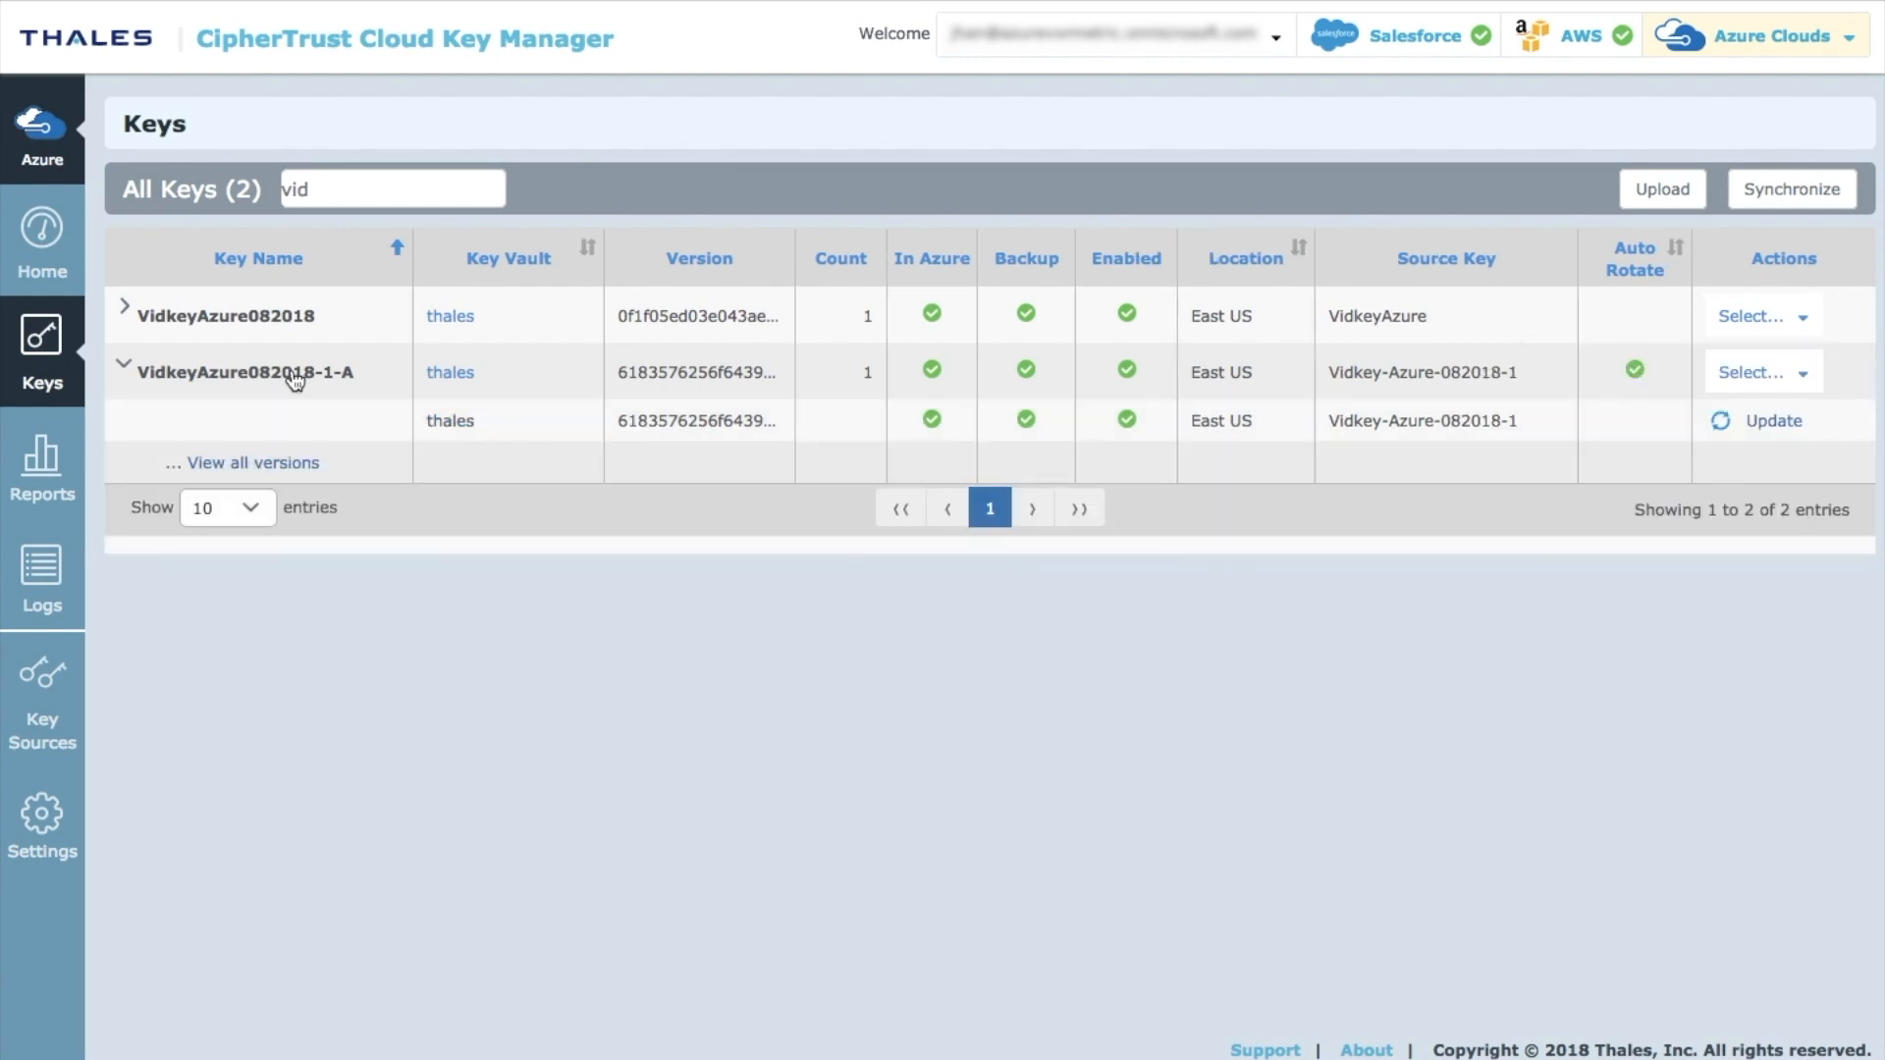
{"action": "left_click", "coordinate": [1774, 421]}
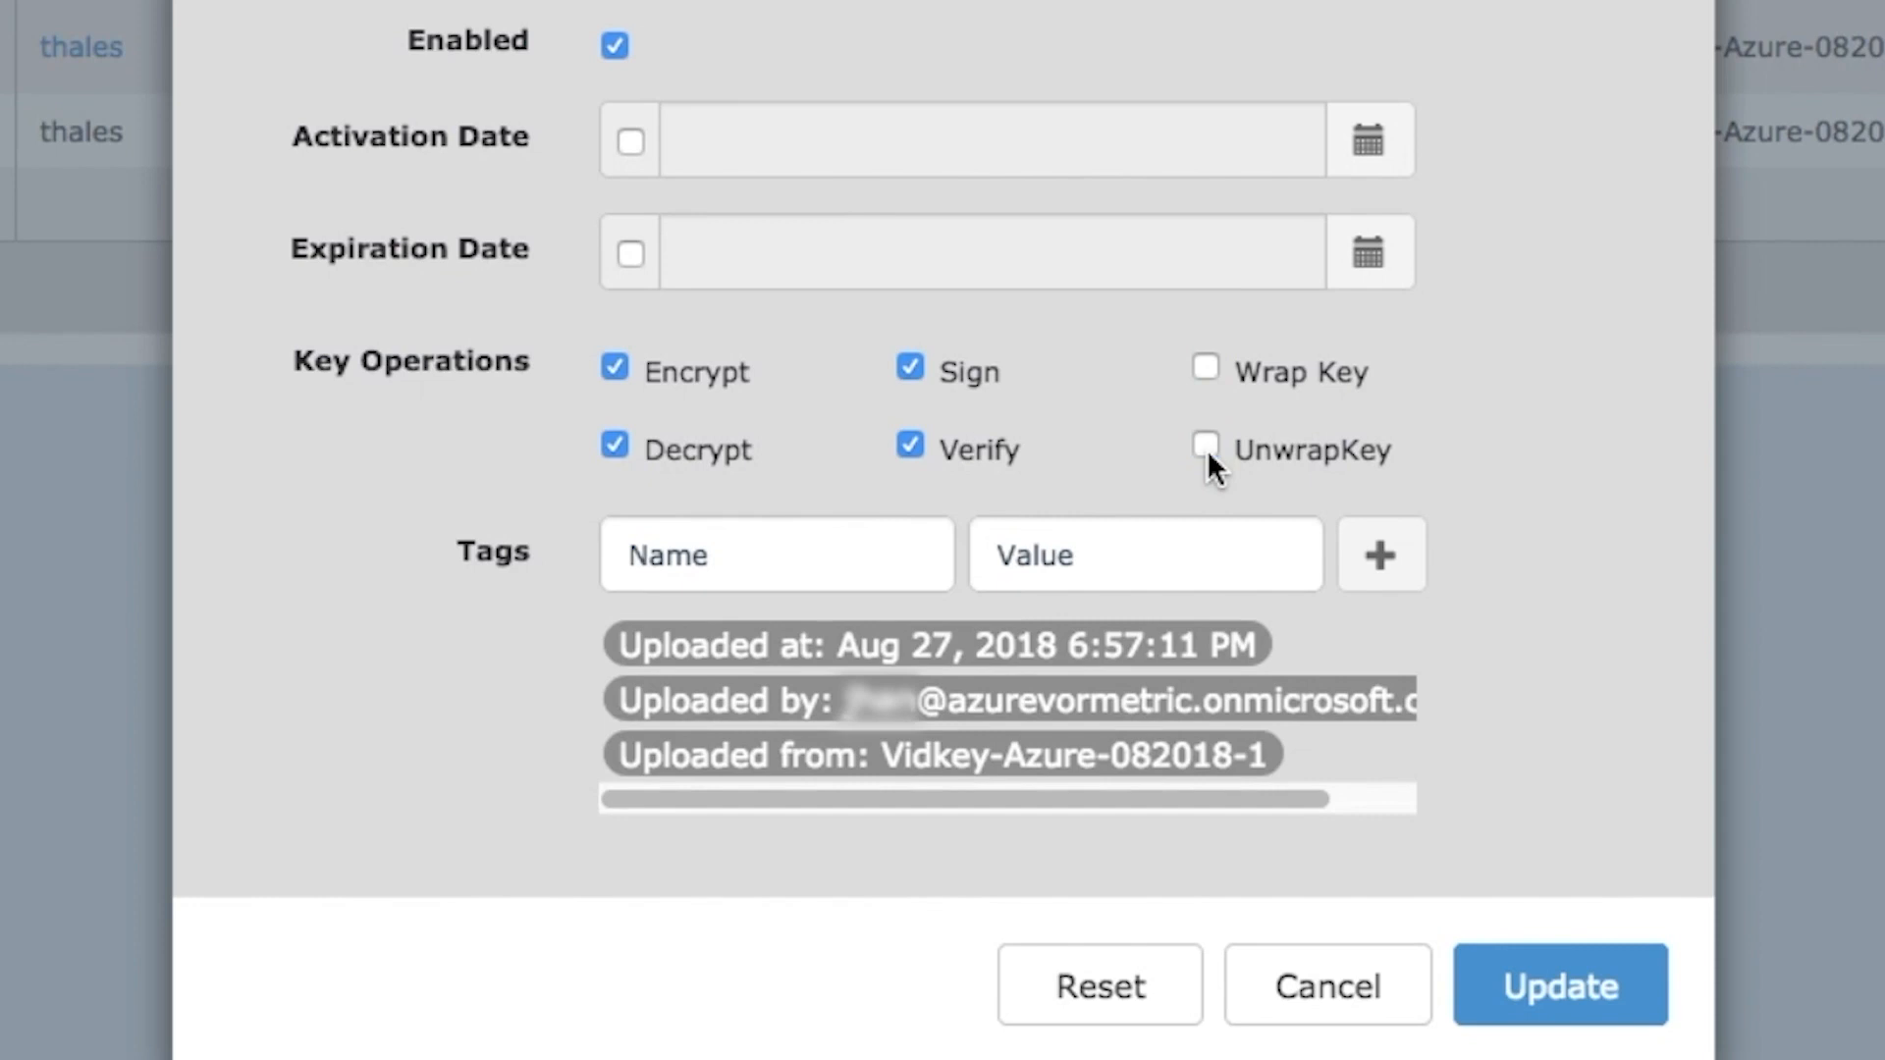
{"action": "left_click", "coordinate": [911, 443]}
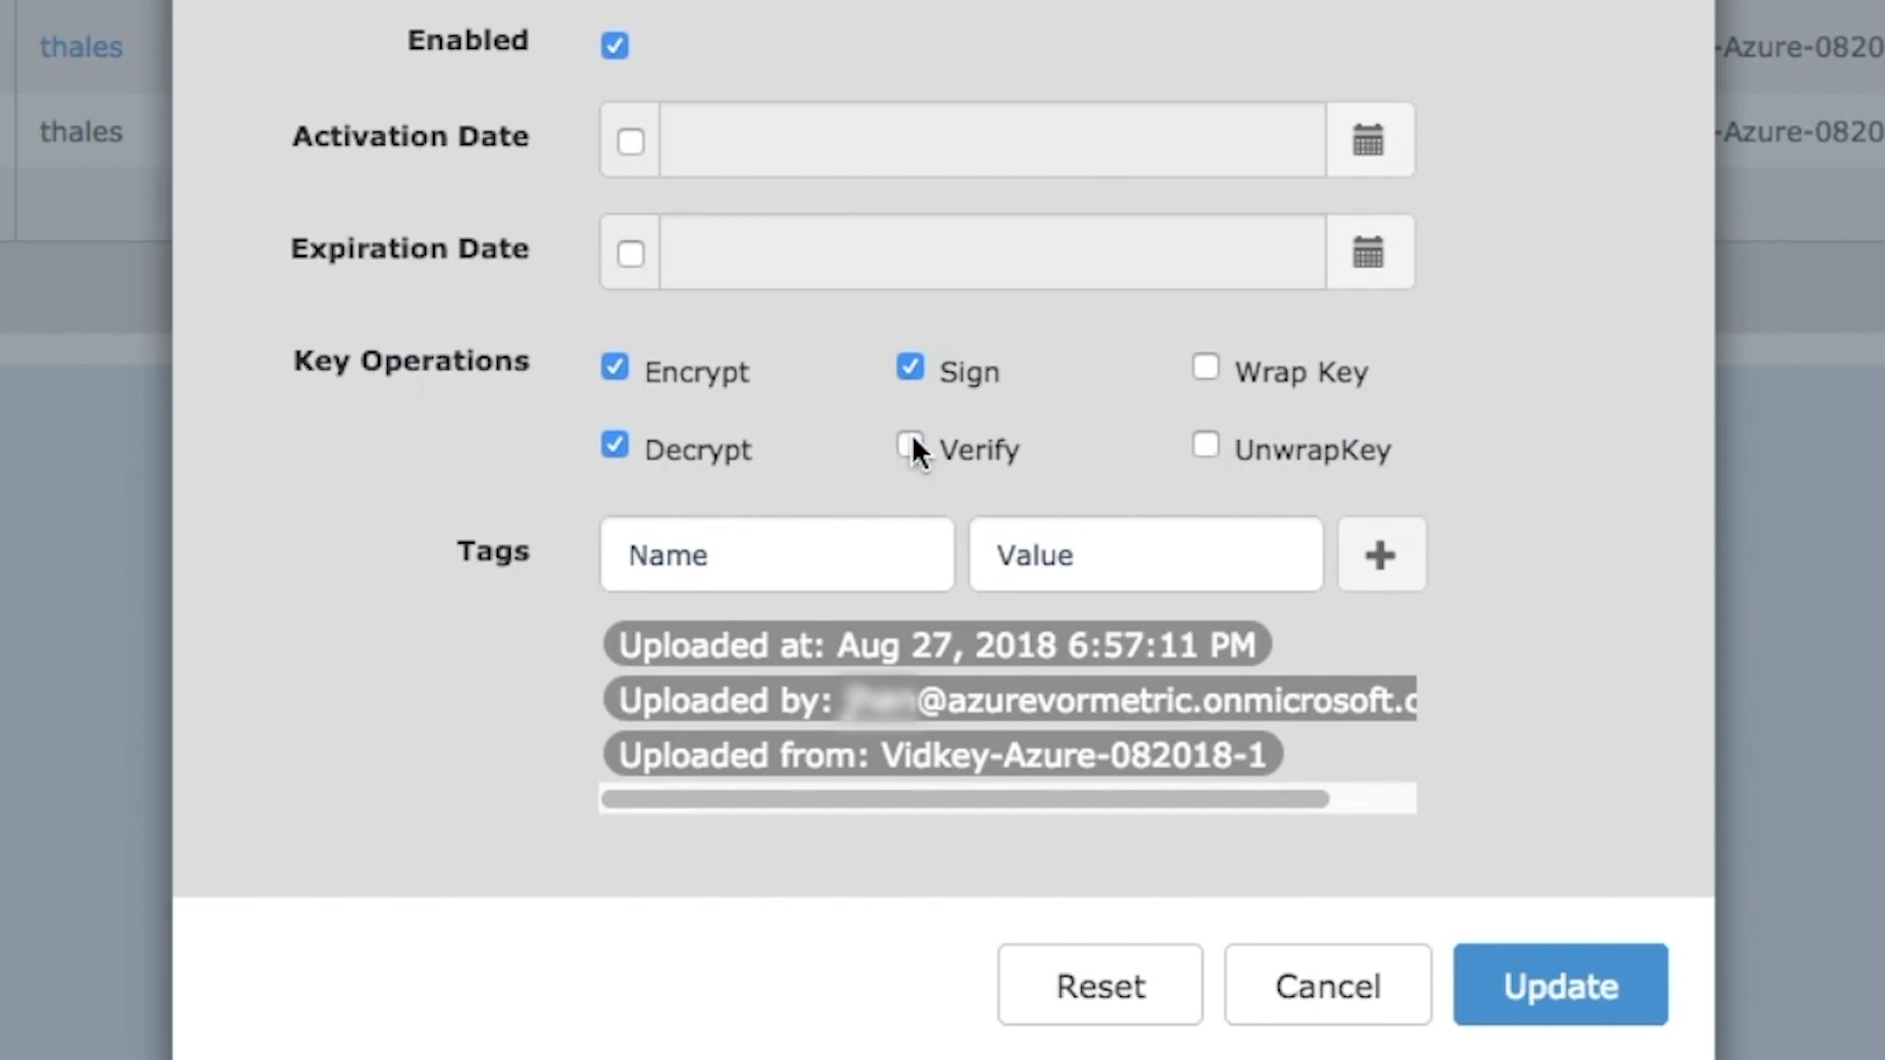